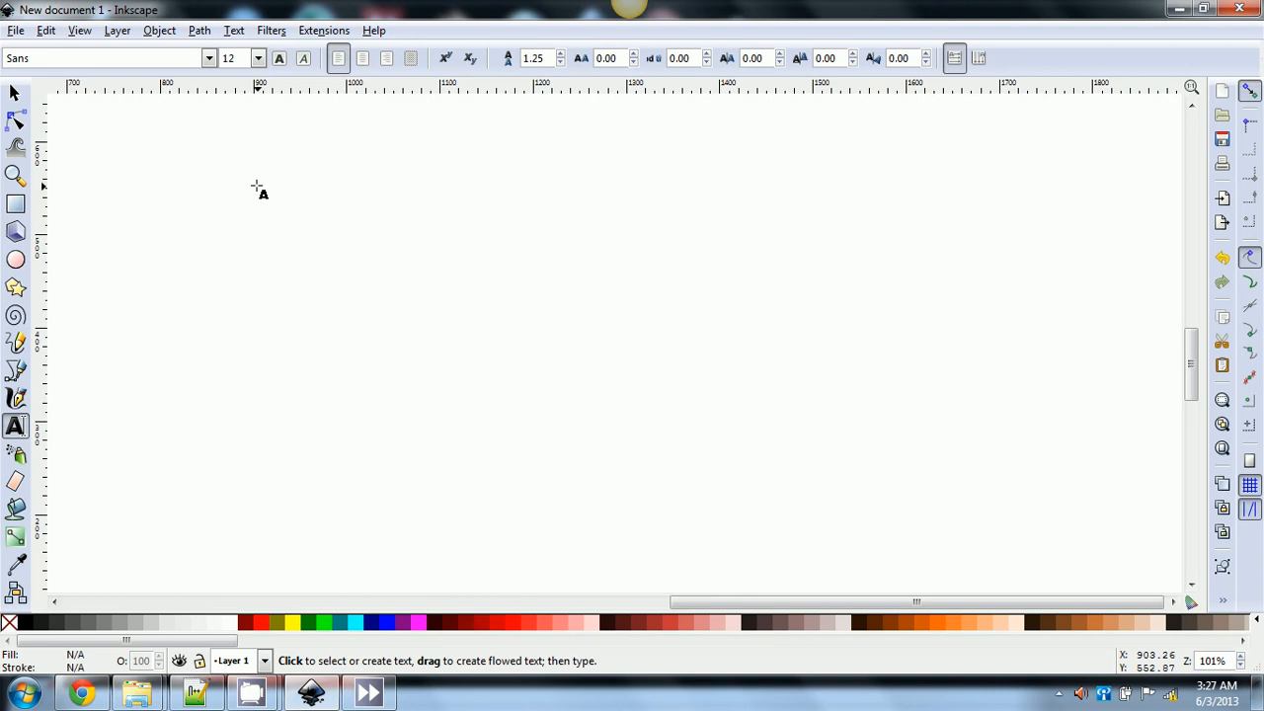
# - Drag out a flowed text frame near the top-left and enter 'chicken nuggets' in it
pyautogui.moveTo(256, 185); pyautogui.dragTo(633, 386)
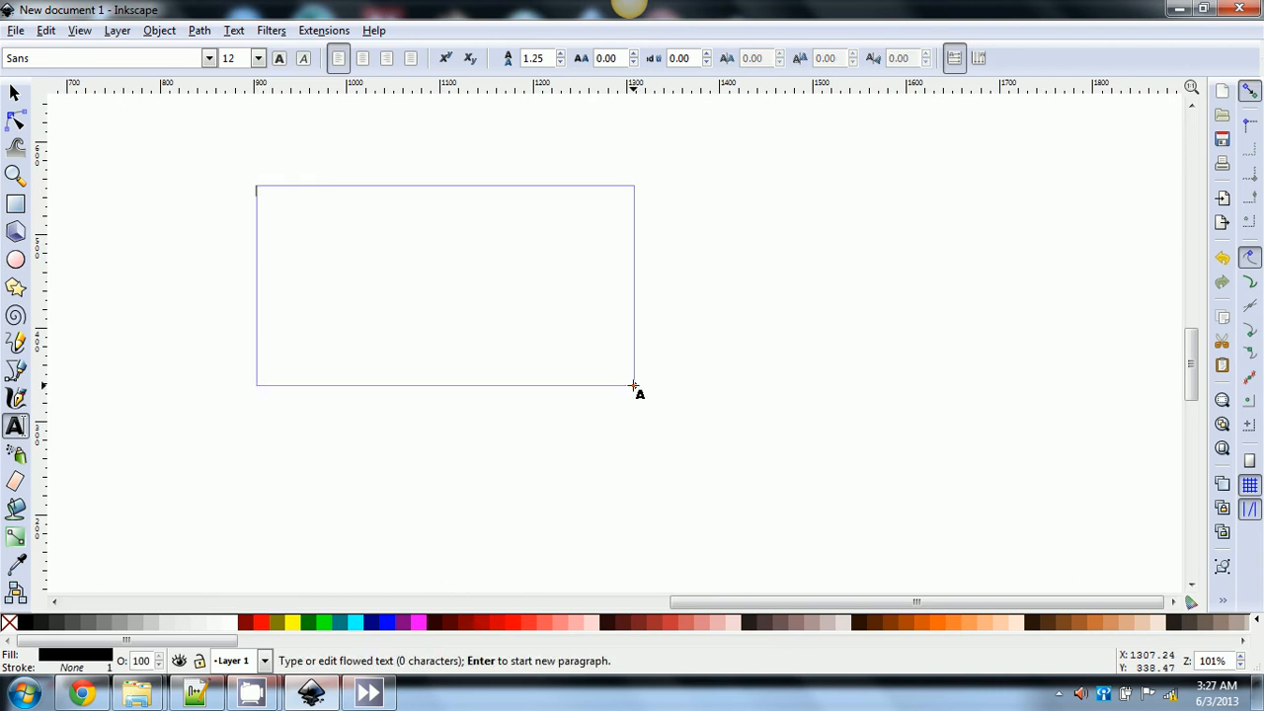
pyautogui.write('chicken nuggets')
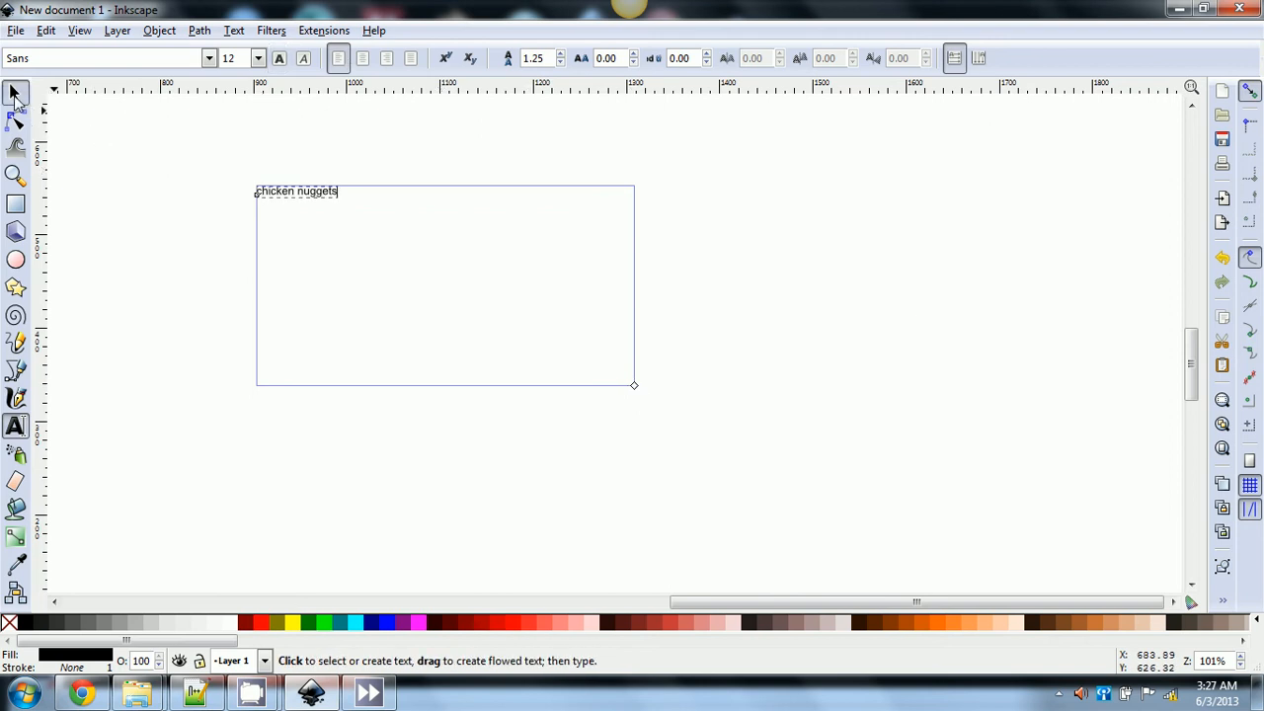
pyautogui.click(14, 96)
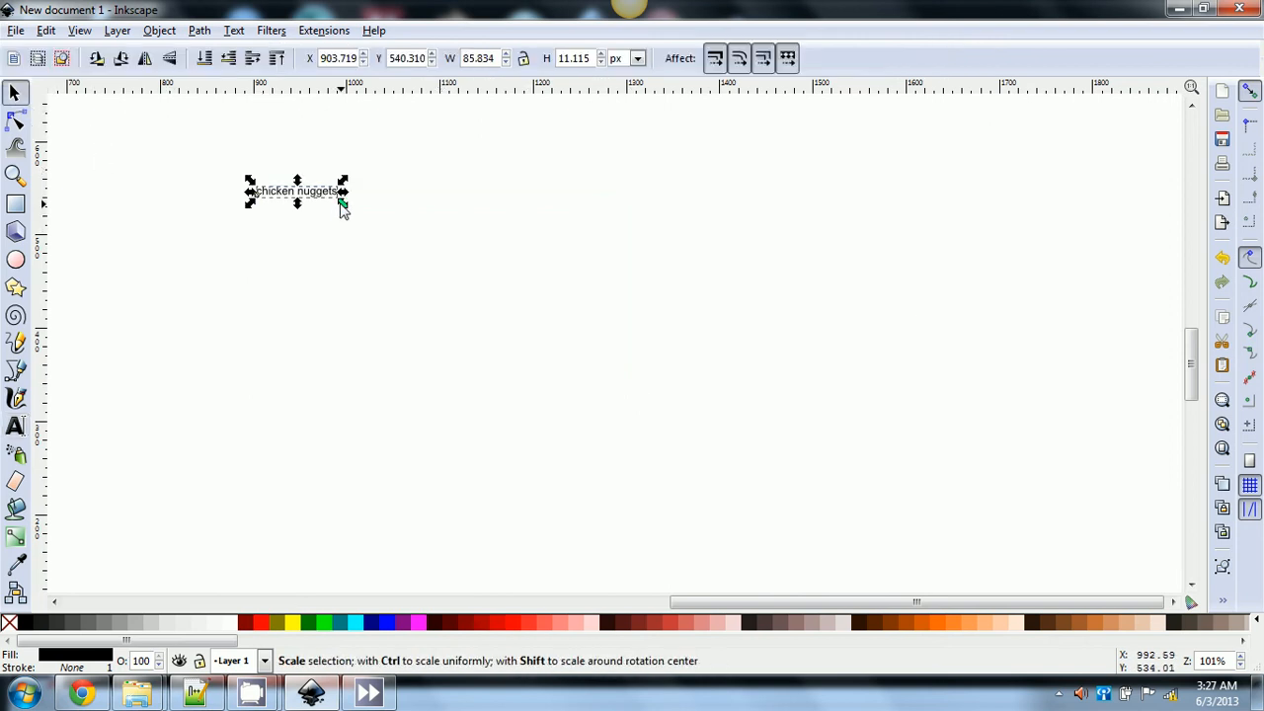
pyautogui.click(14, 426)
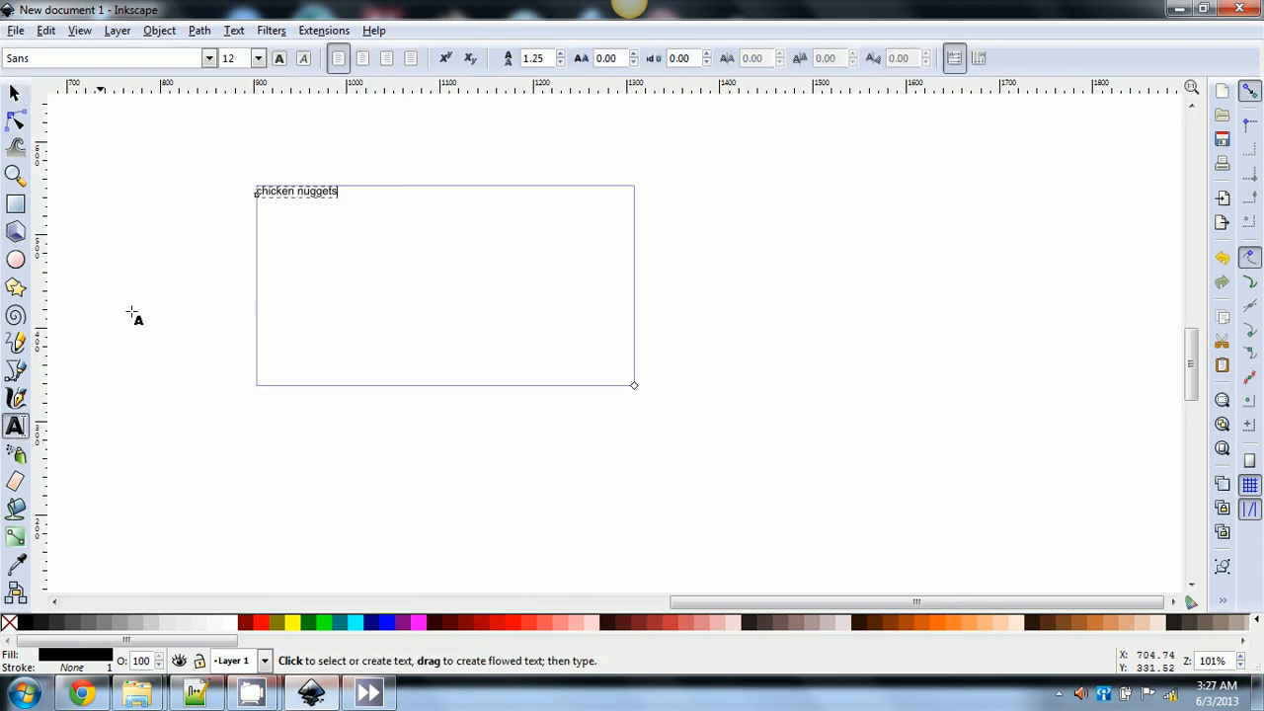
# - Set the text to size 72 and resize the frame until 'chicken nuggets' sits on one line
pyautogui.click(258, 58)
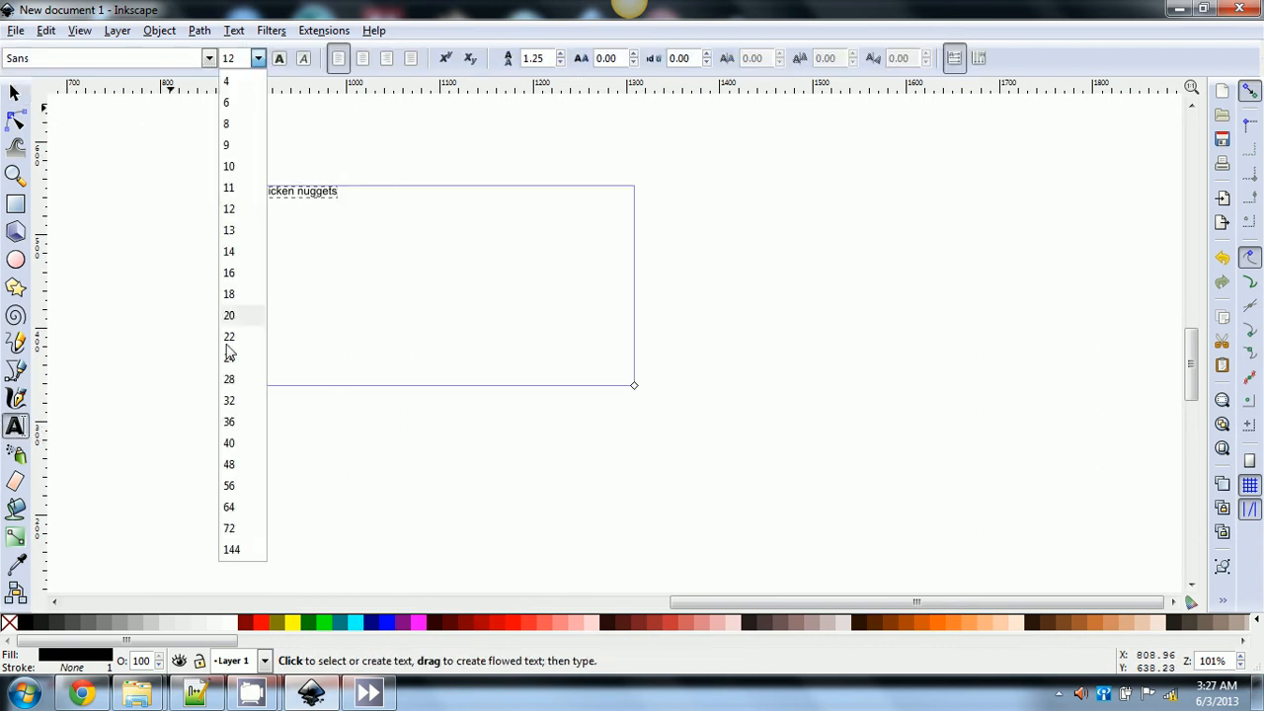
pyautogui.click(235, 531)
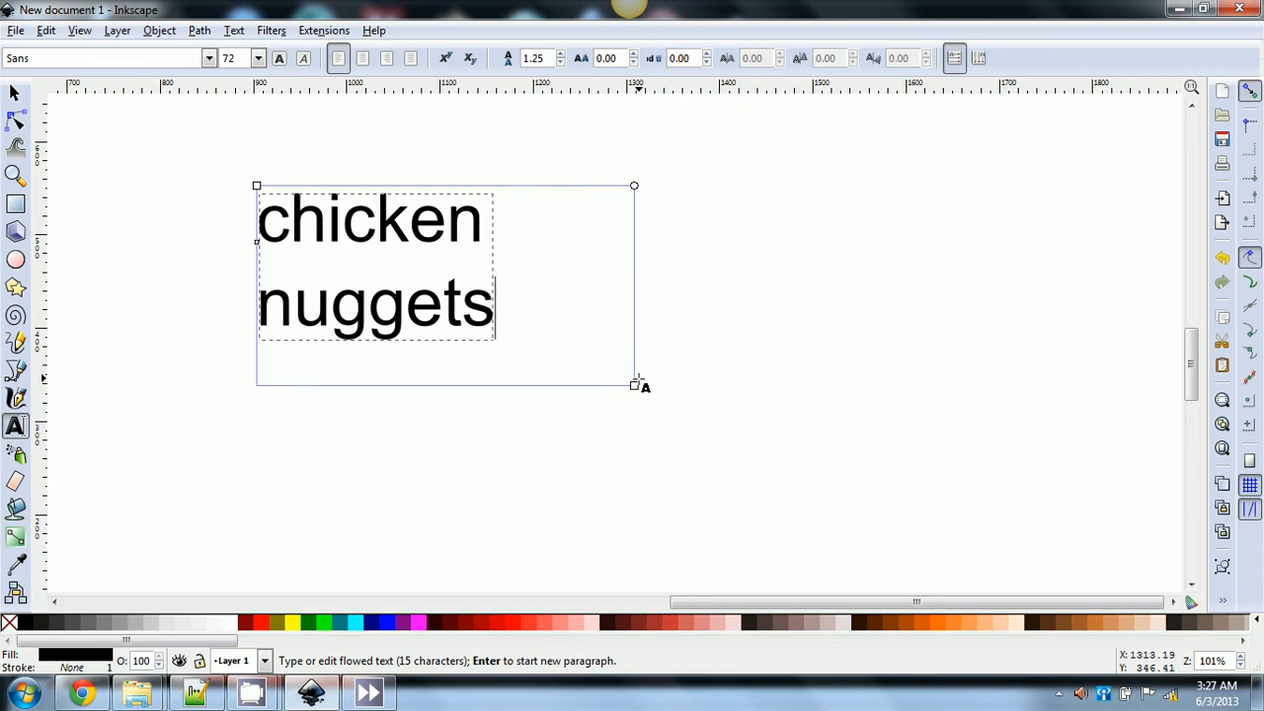
pyautogui.moveTo(634, 385); pyautogui.dragTo(479, 376)
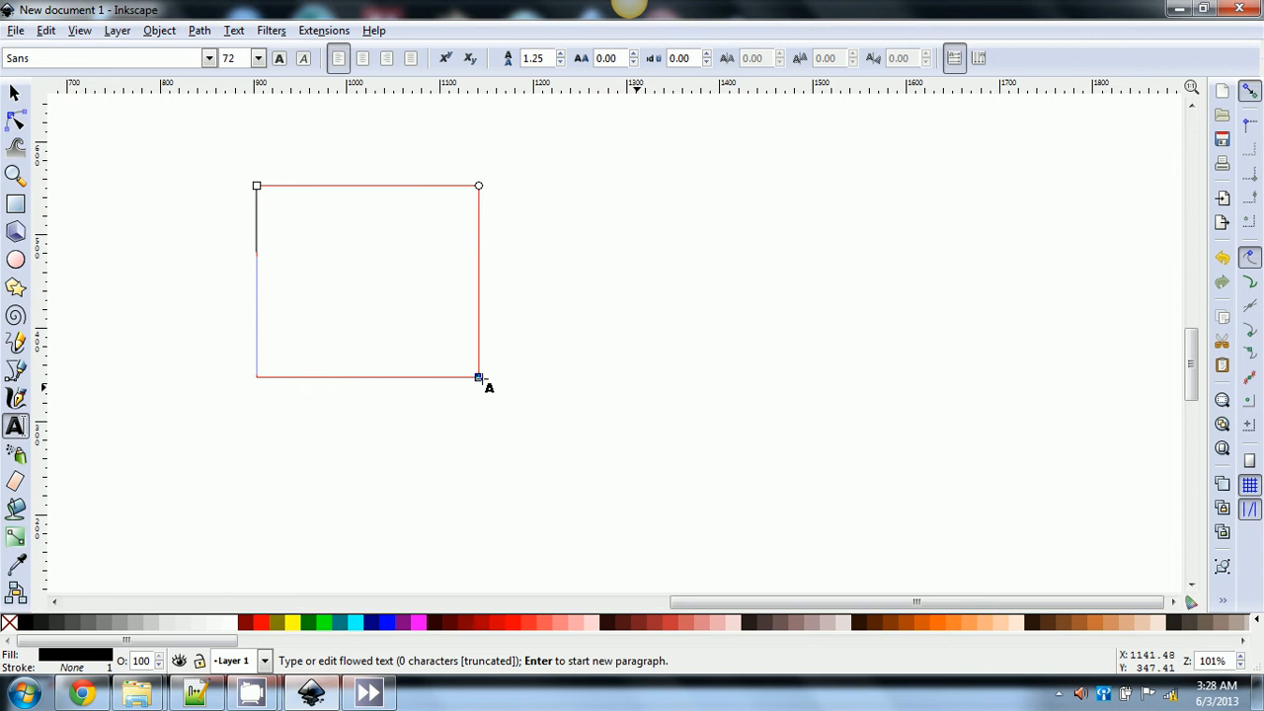
pyautogui.moveTo(479, 377); pyautogui.dragTo(779, 312)
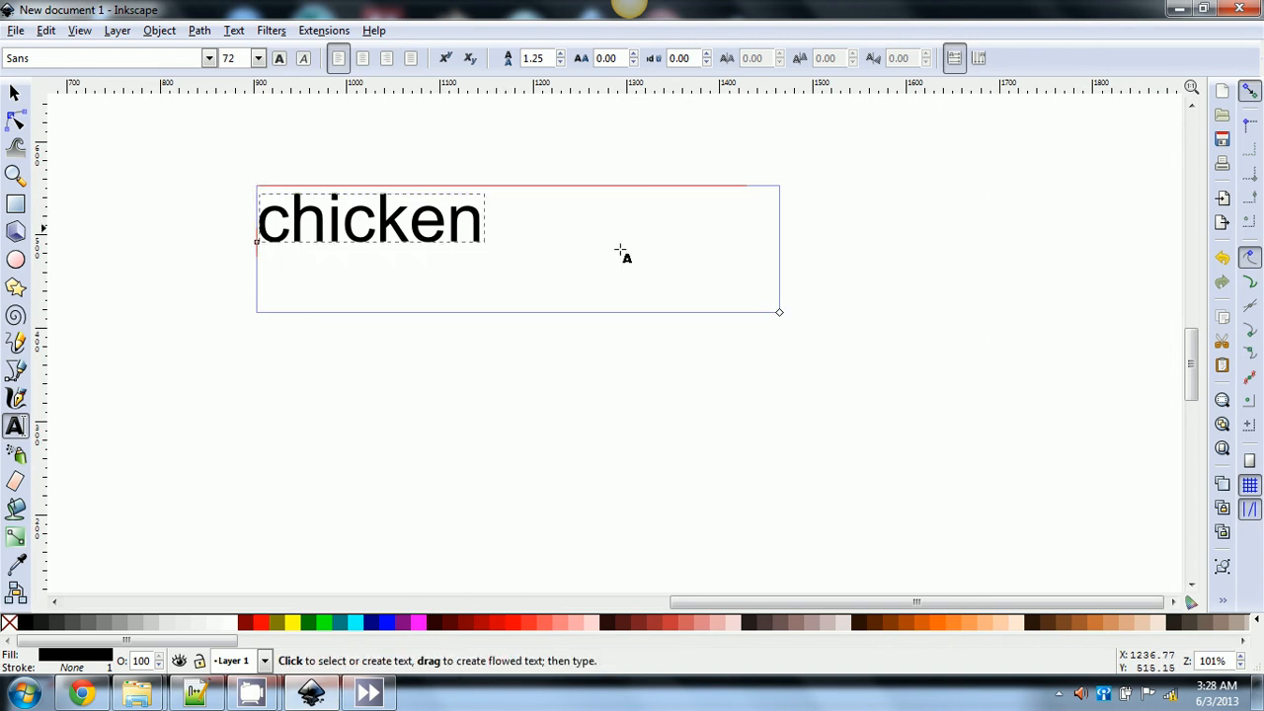
pyautogui.moveTo(779, 312); pyautogui.dragTo(775, 377)
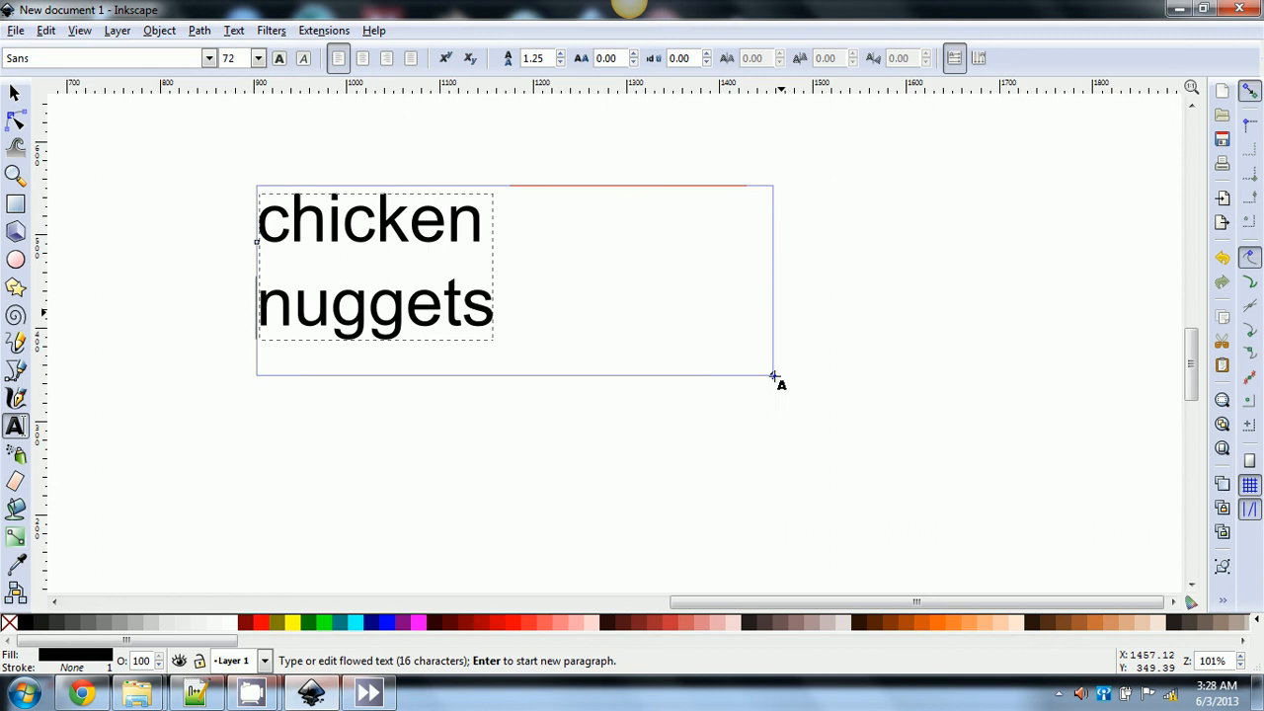
pyautogui.click(447, 369)
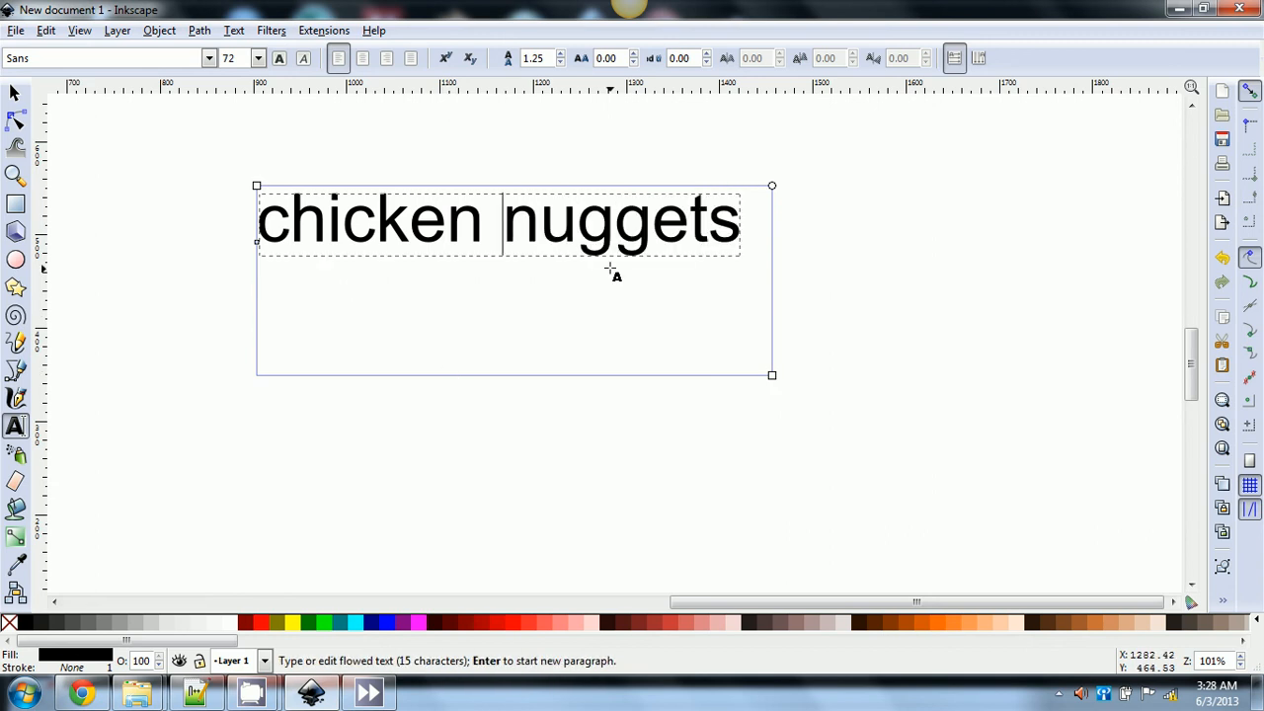
pyautogui.click(14, 93)
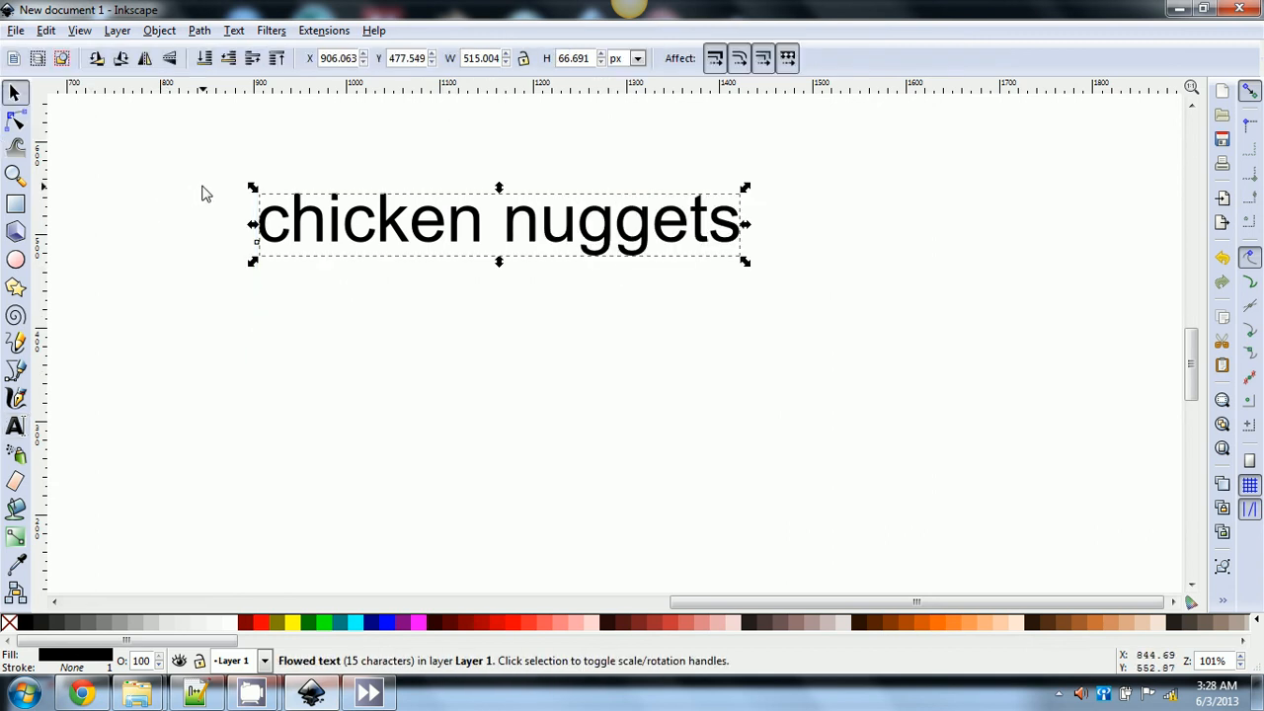
pyautogui.click(15, 425)
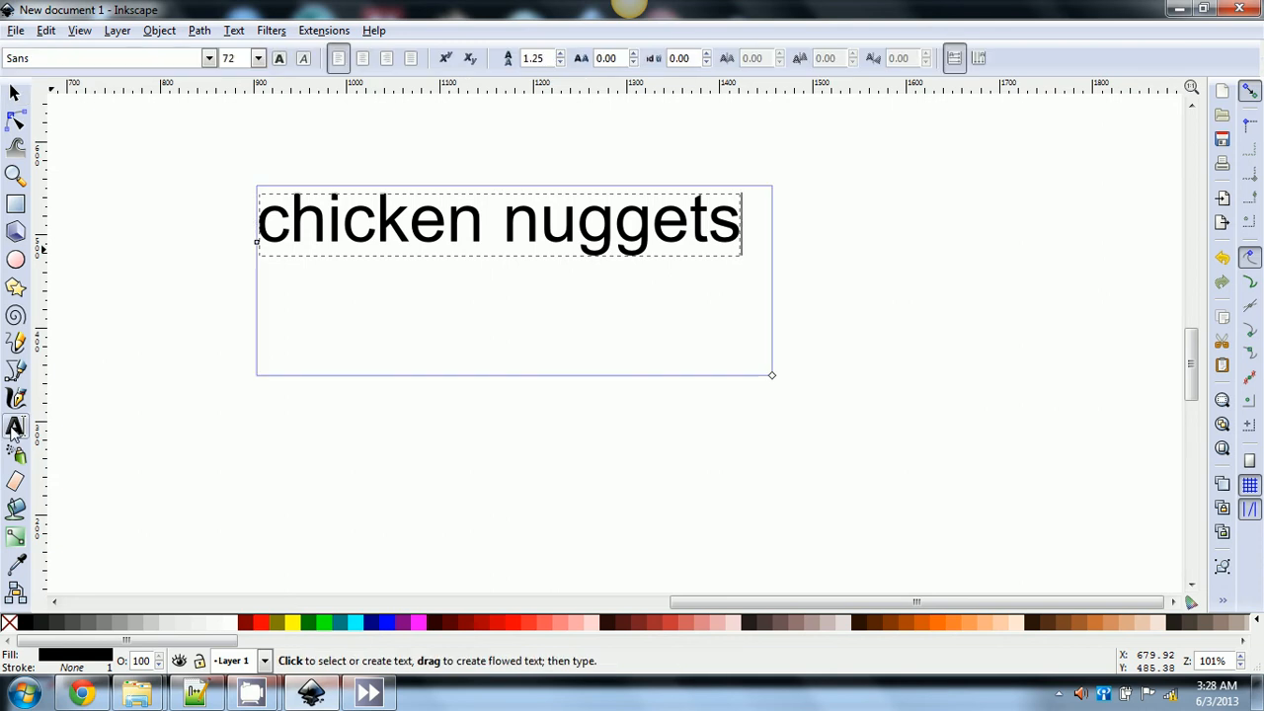
# - Switch to Chrome and load the Google home page from the address bar
pyautogui.moveTo(98, 694)
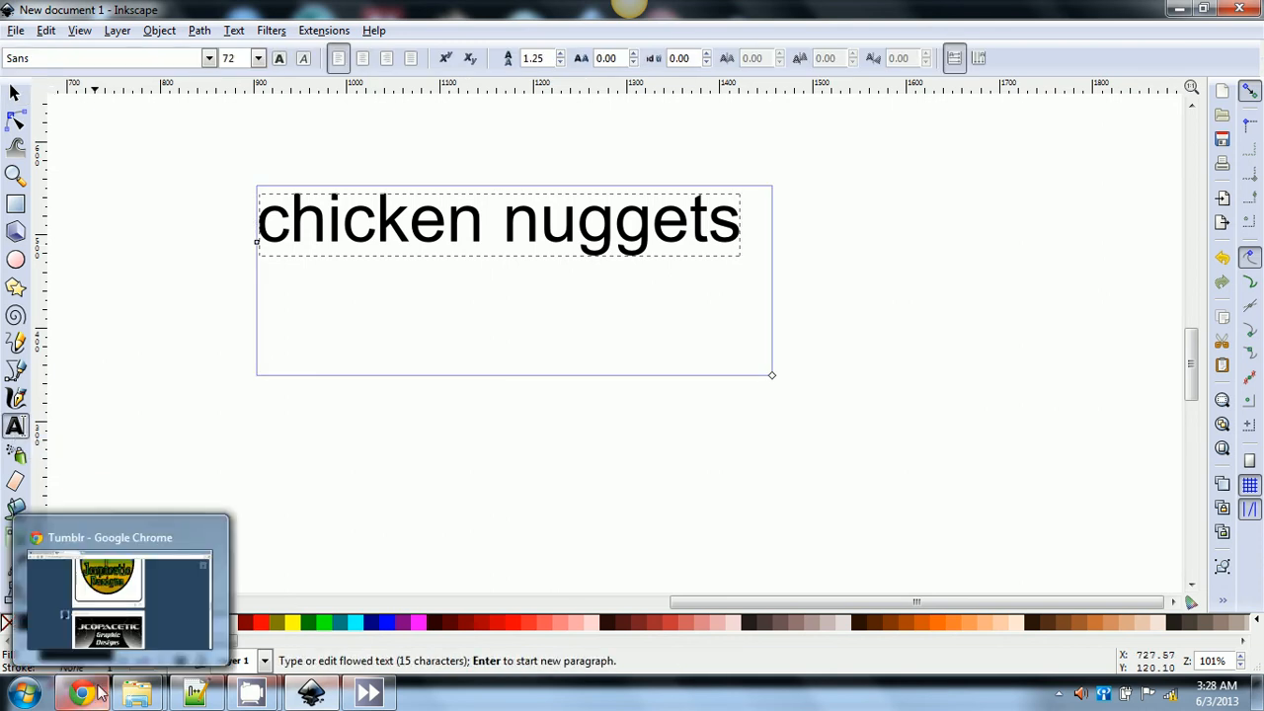
pyautogui.click(98, 694)
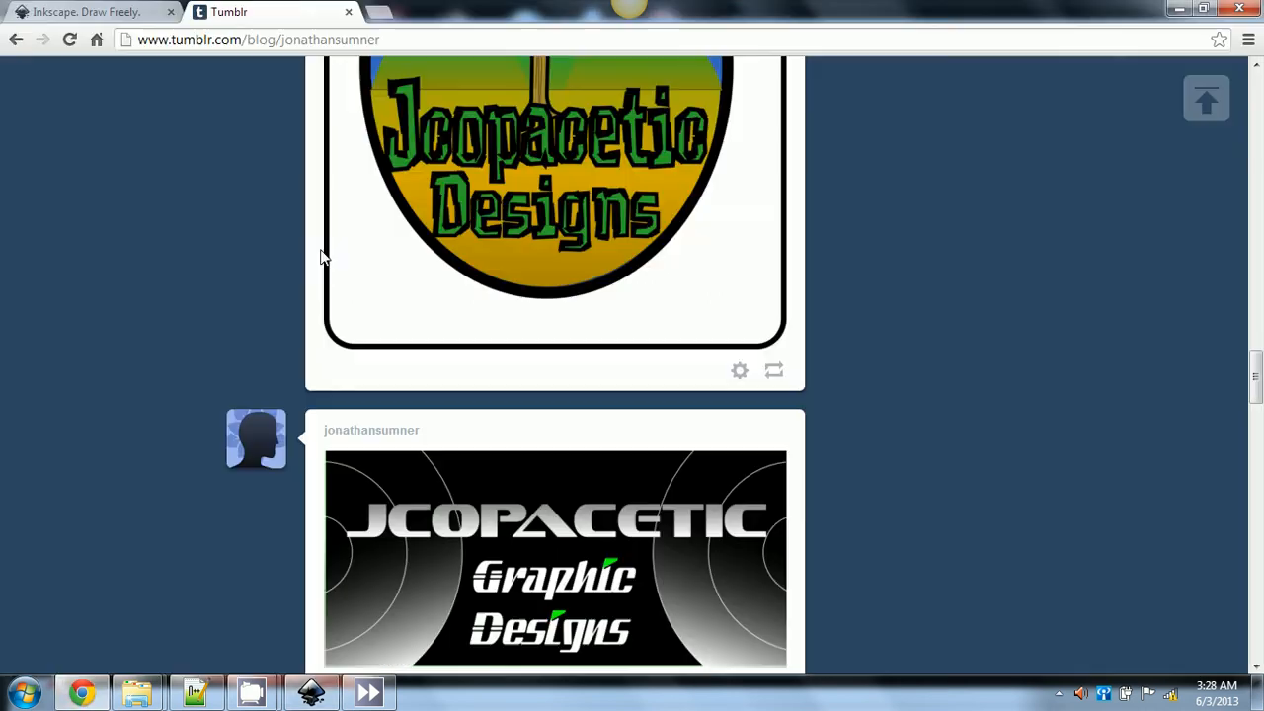
pyautogui.doubleClick(347, 38)
pyautogui.click(345, 37)
pyautogui.hotkey('shift', 'Home')
pyautogui.write('google.co')
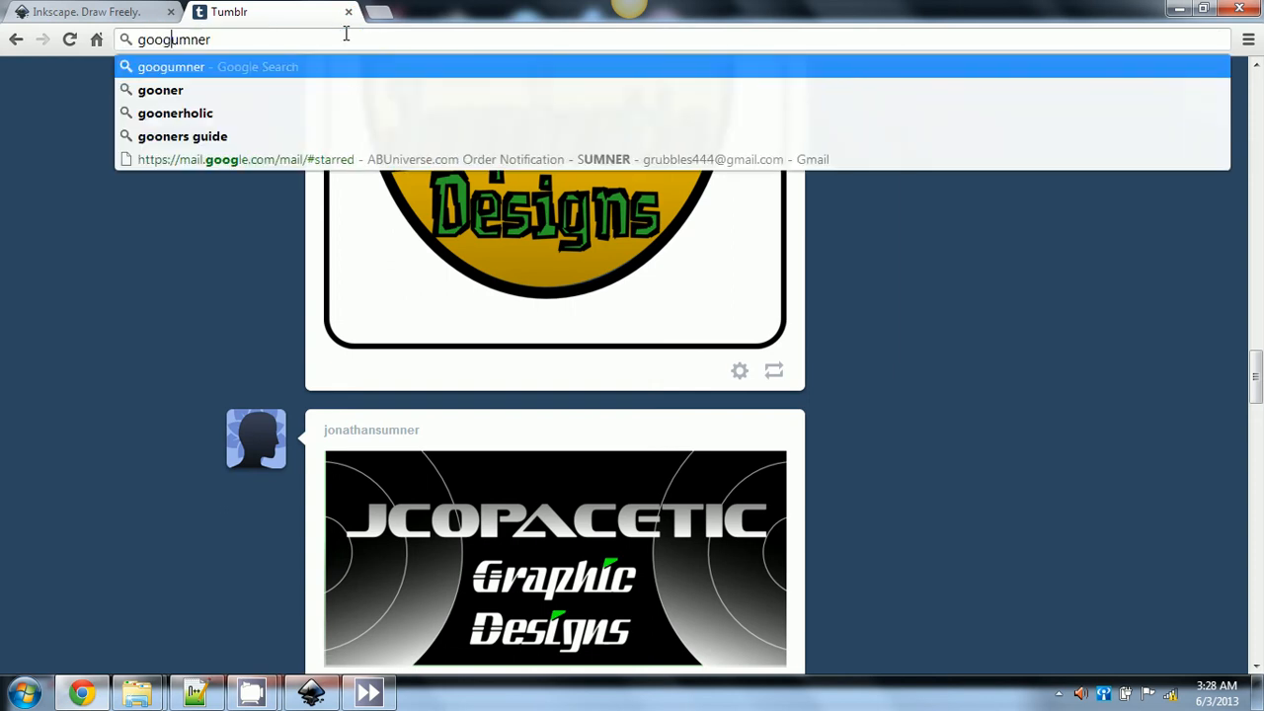
pyautogui.click(339, 38)
pyautogui.press('BackSpace')
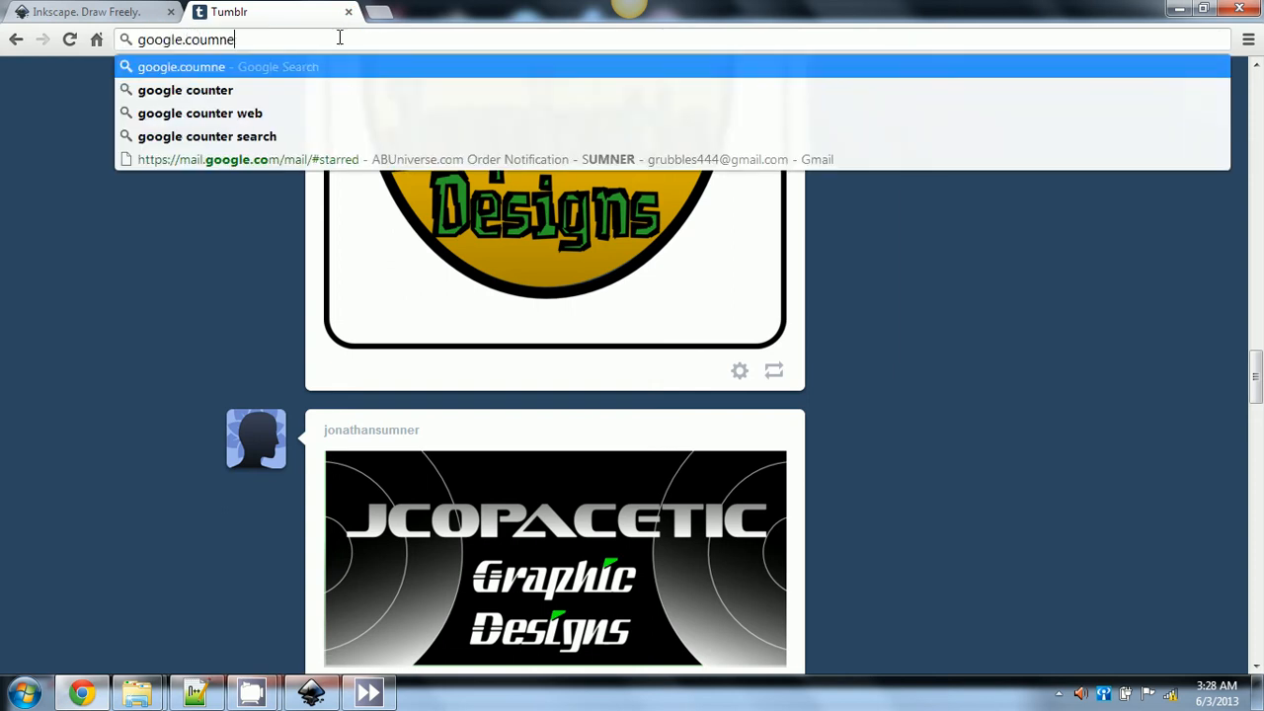
pyautogui.press('BackSpace')
pyautogui.press('BackSpace')
pyautogui.press('BackSpace')
pyautogui.press('BackSpace')
pyautogui.press('BackSpace')
pyautogui.press('BackSpace')
pyautogui.press('BackSpace')
pyautogui.press('BackSpace')
pyautogui.press('BackSpace')
pyautogui.press('BackSpace')
pyautogui.press('BackSpace')
pyautogui.press('BackSpace')
pyautogui.press('BackSpace')
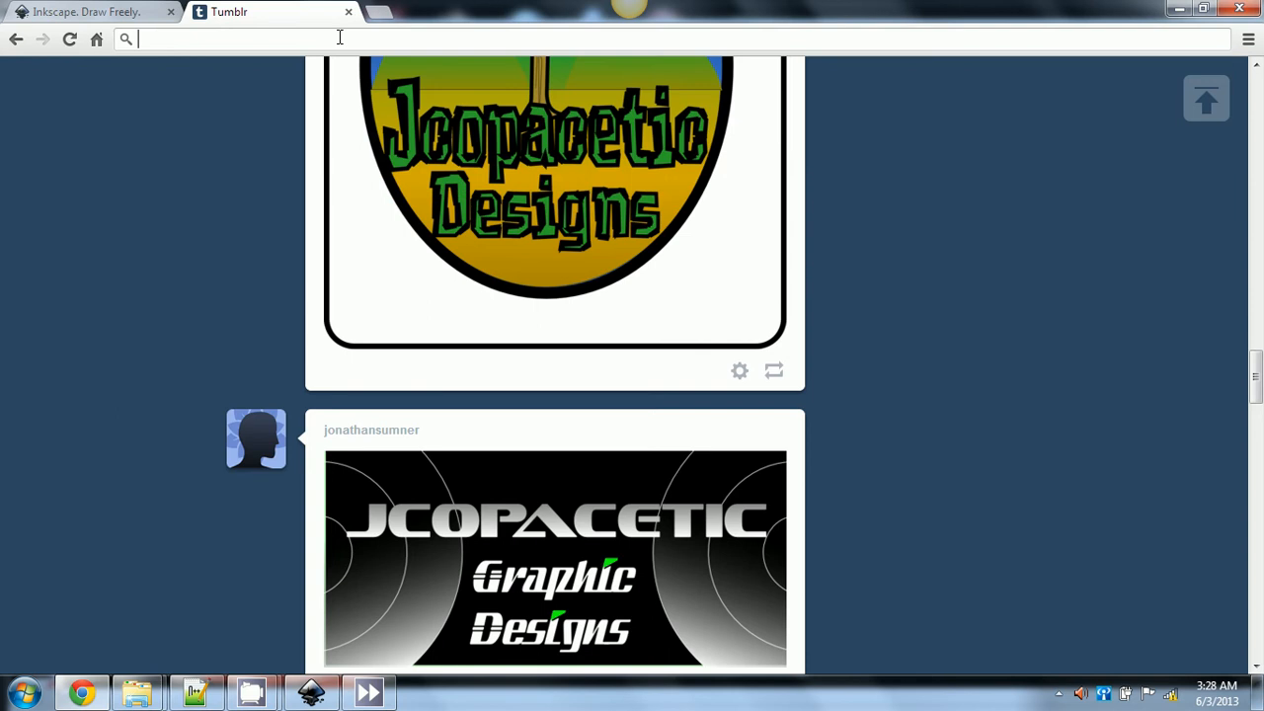
pyautogui.write('google.com')
pyautogui.press('Return')
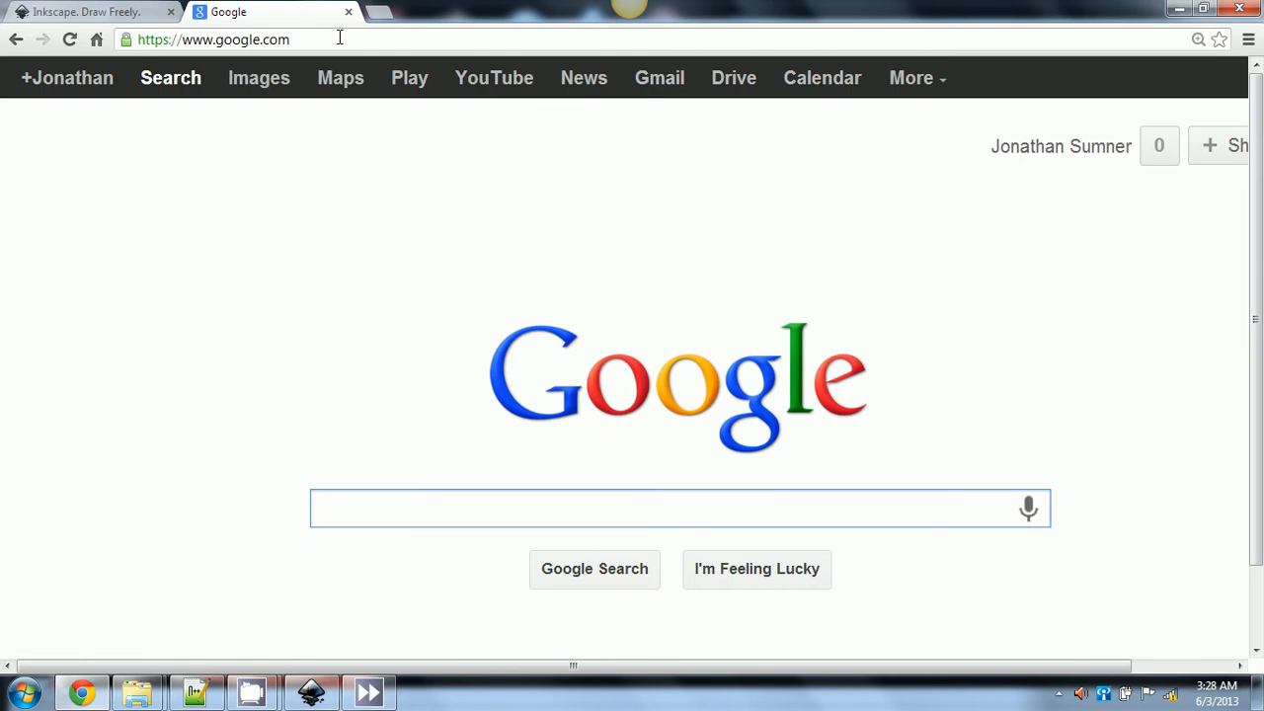
# - Search Google for 'ubuntu font package free'
pyautogui.write('ub')
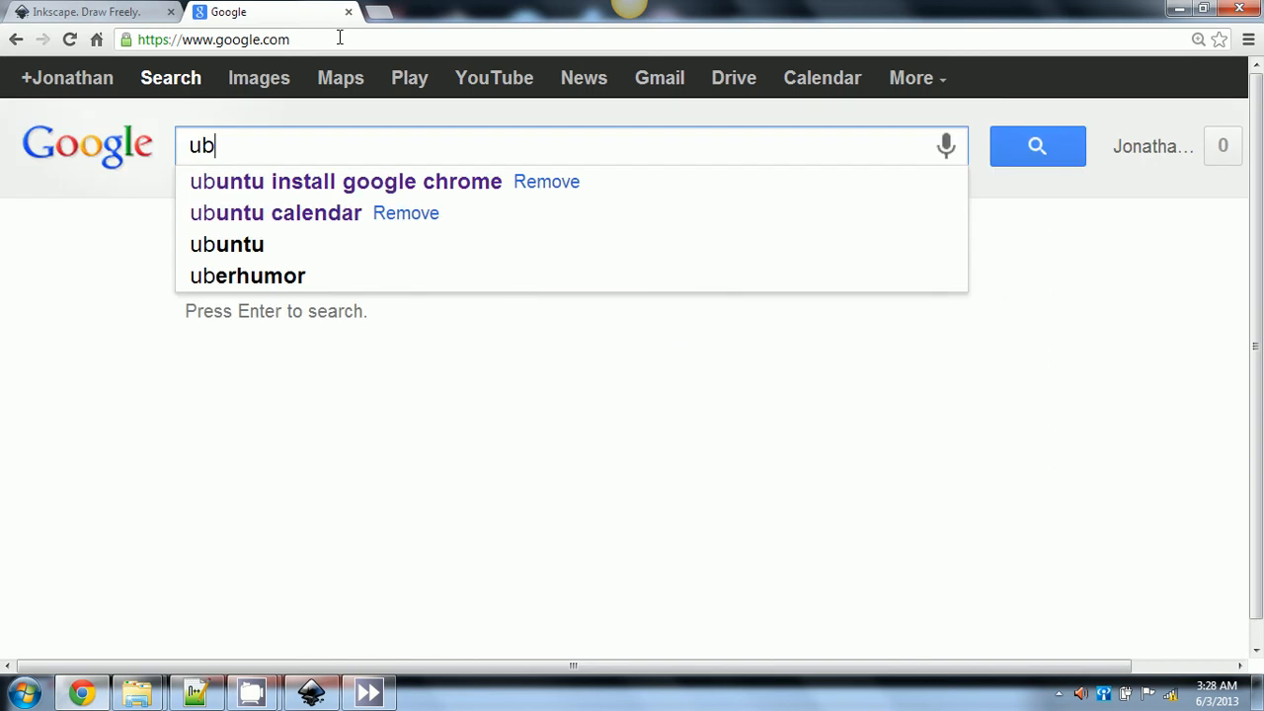
pyautogui.write('untu ')
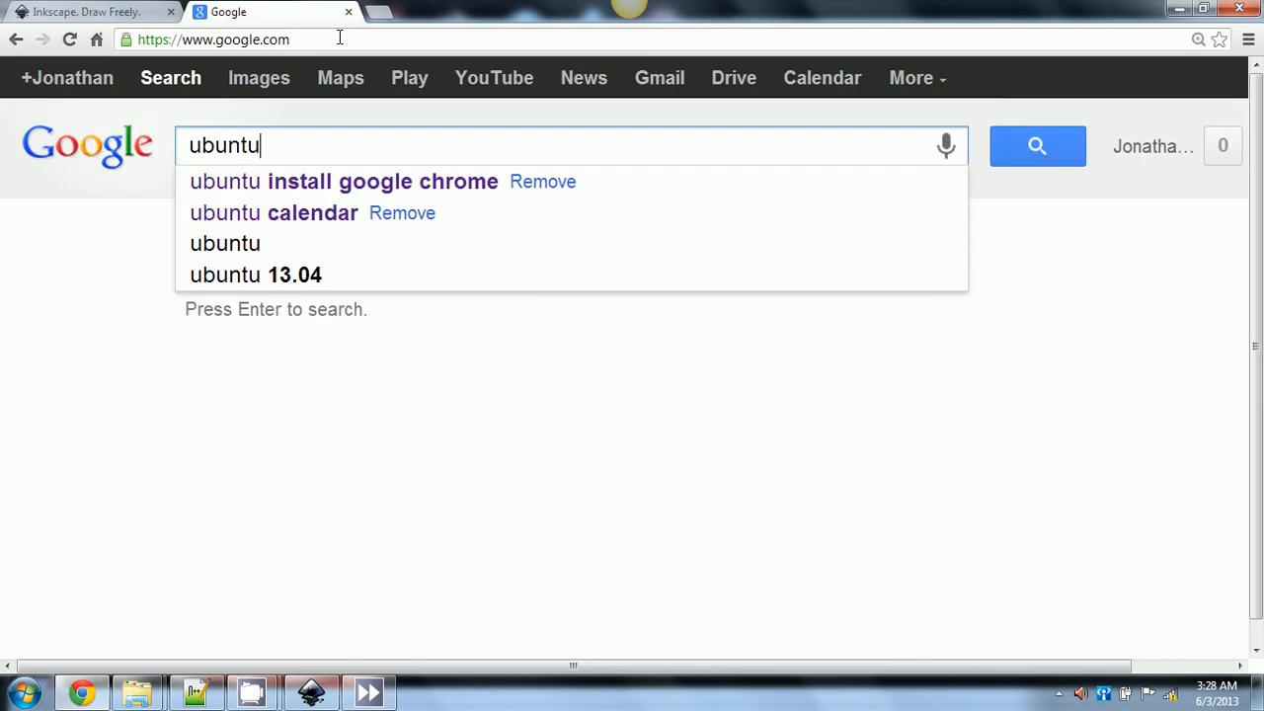
pyautogui.write('p')
pyautogui.press('BackSpace')
pyautogui.write('font')
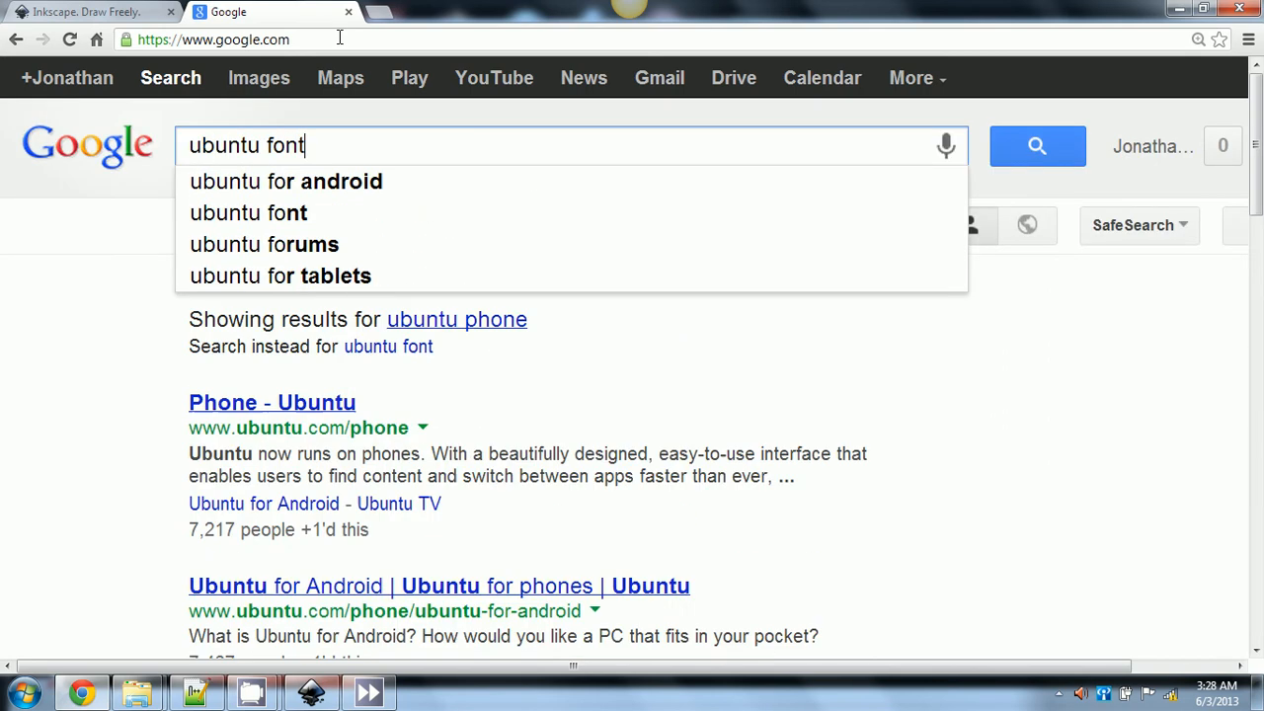
pyautogui.write(' pa')
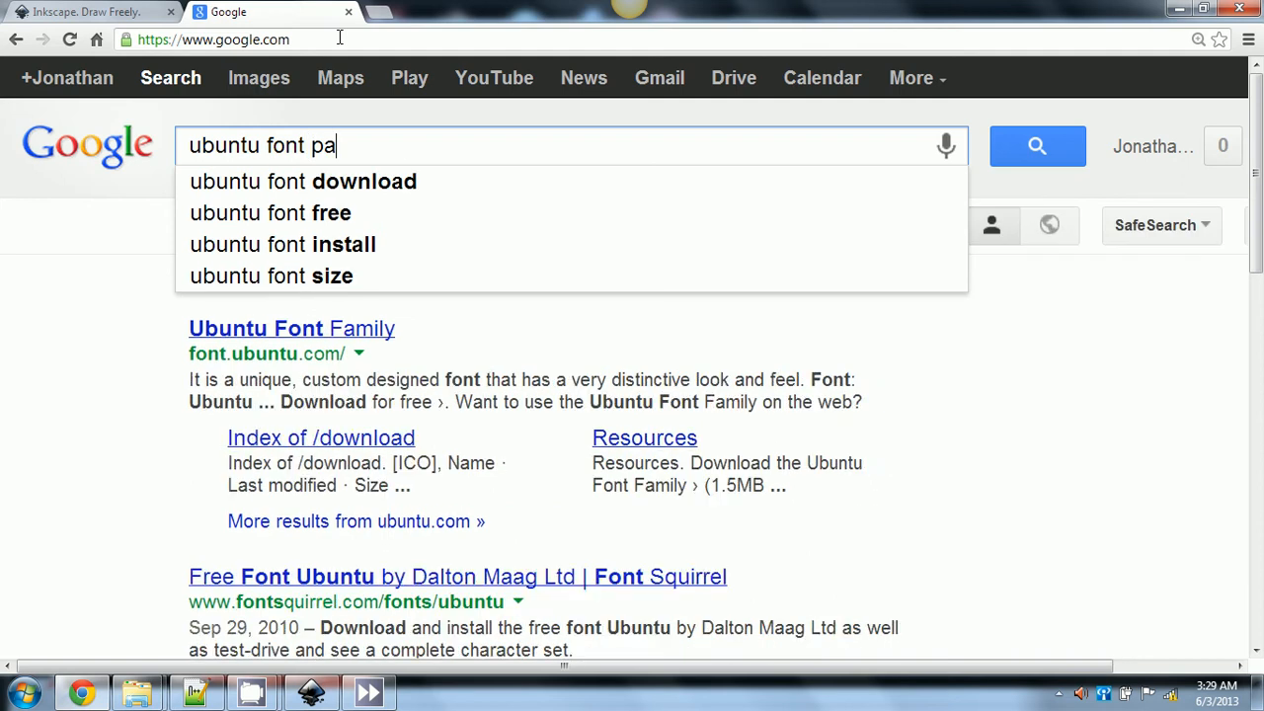
pyautogui.write('ckage free')
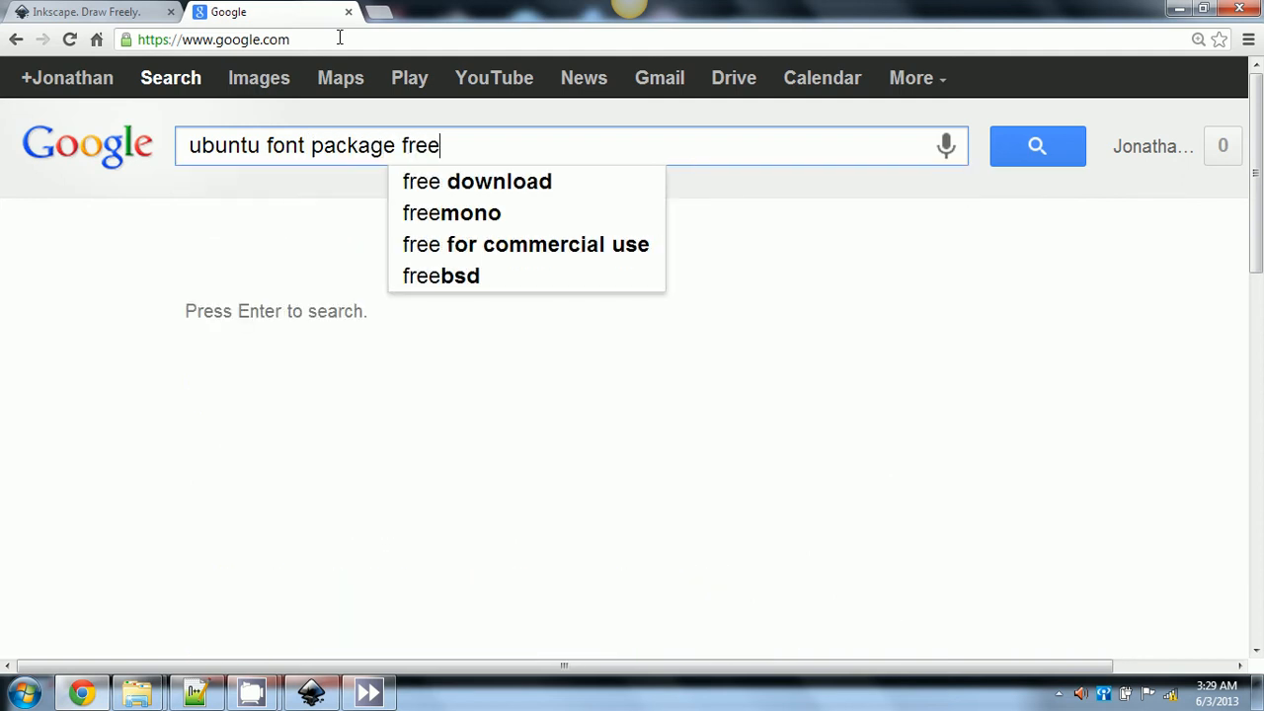
pyautogui.press('Return')
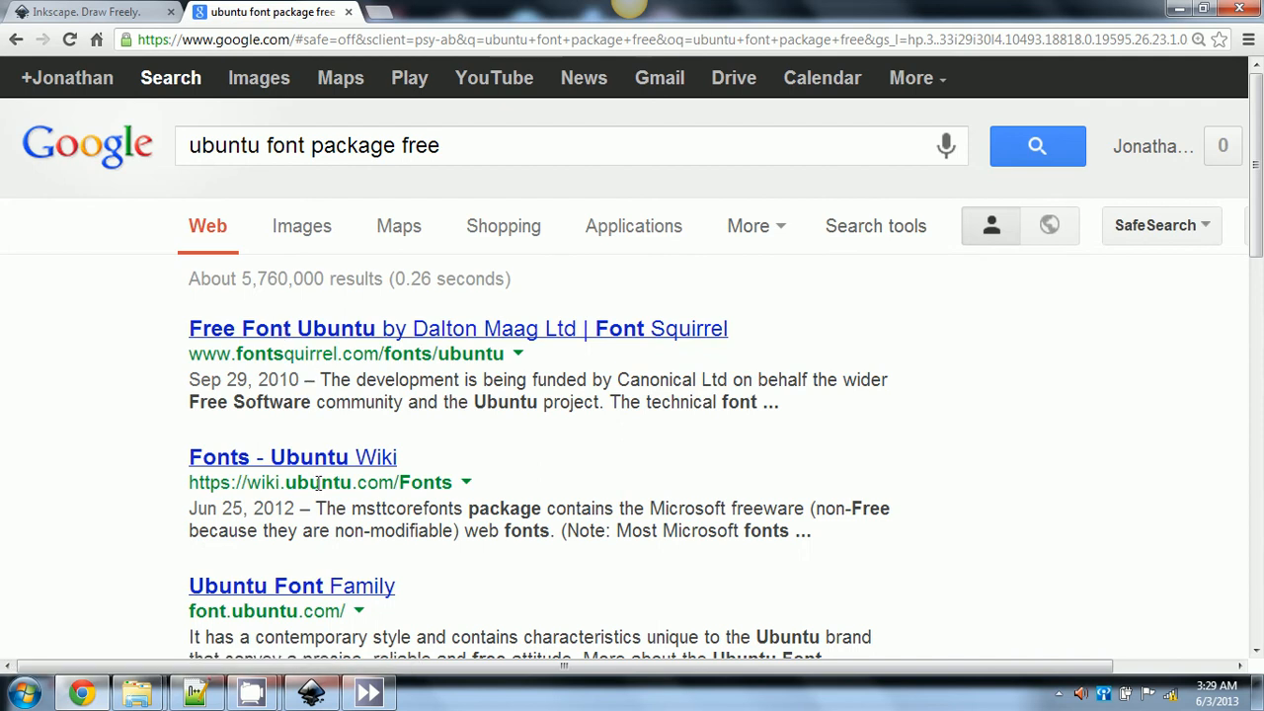
# - Scroll the results and open the '300+ Easily Installed Free Fonts for Ubuntu' article
pyautogui.scroll(-3, 318, 484)
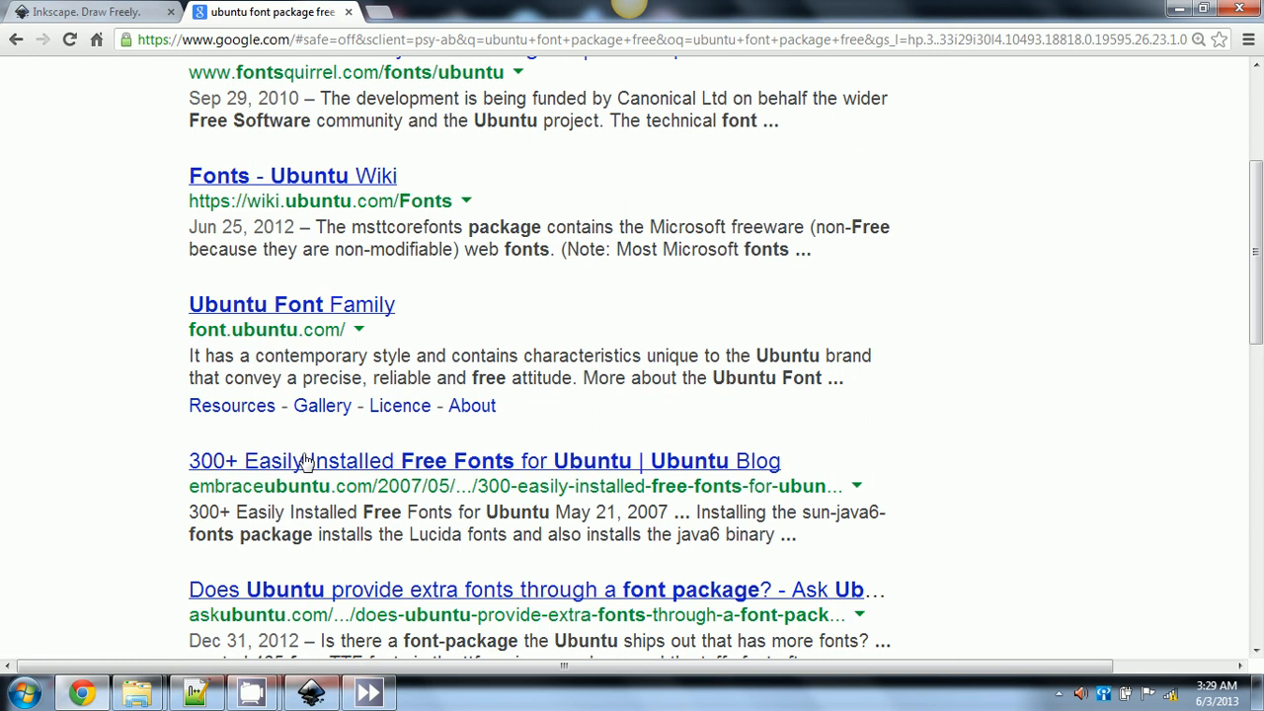
pyautogui.click(307, 460)
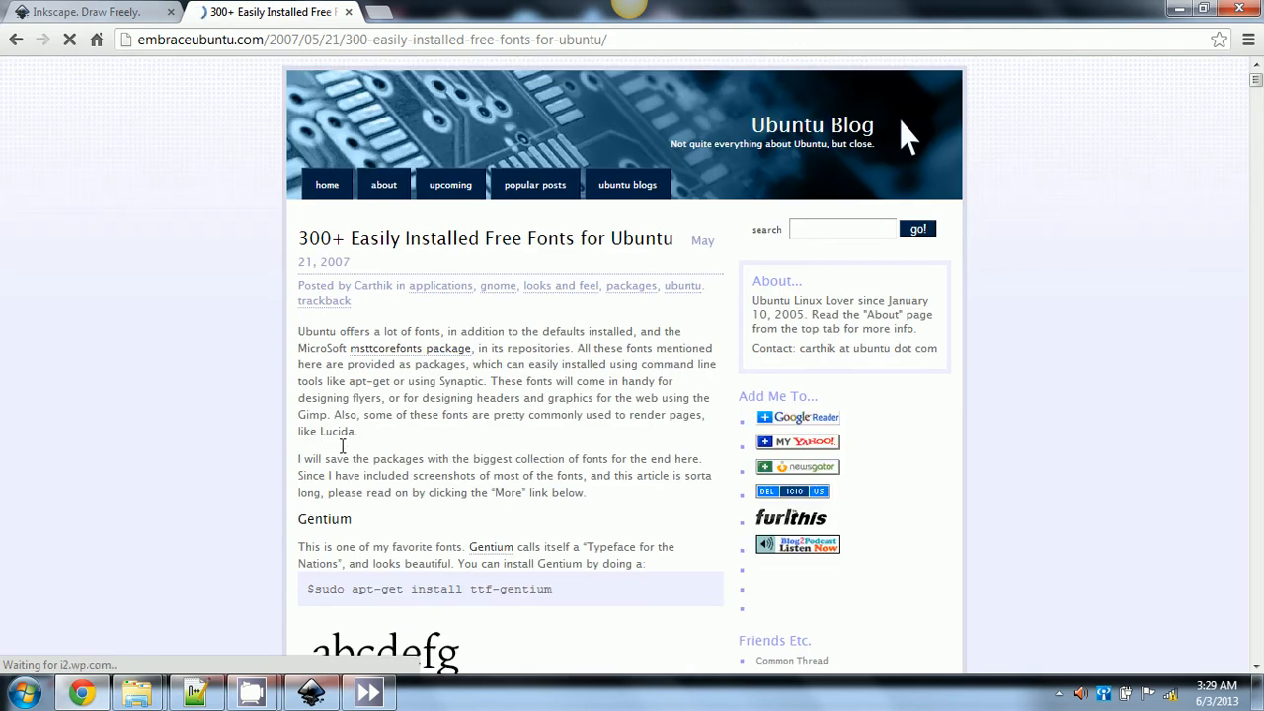
# - Browse the font samples on the Ubuntu fonts page, then minimize Chrome to return to Inkscape
pyautogui.scroll(-3, 222, 462)
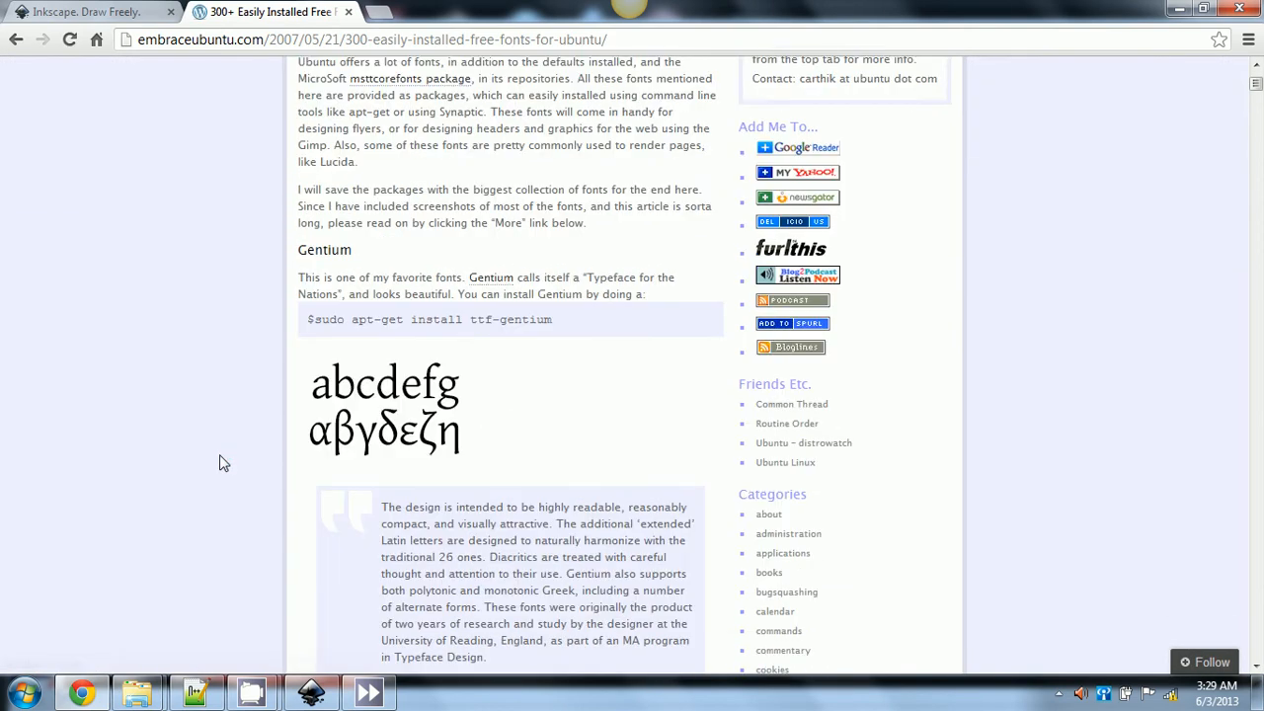
pyautogui.scroll(-1, 222, 462)
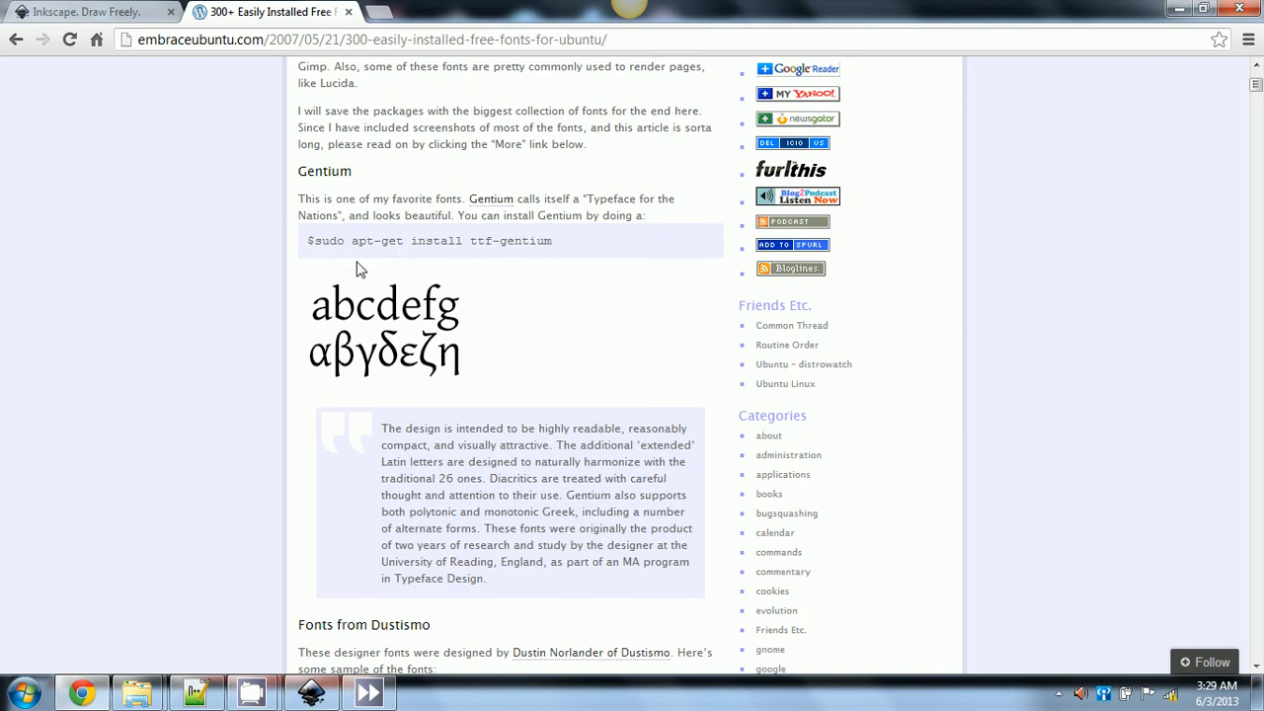
pyautogui.scroll(-2, 389, 266)
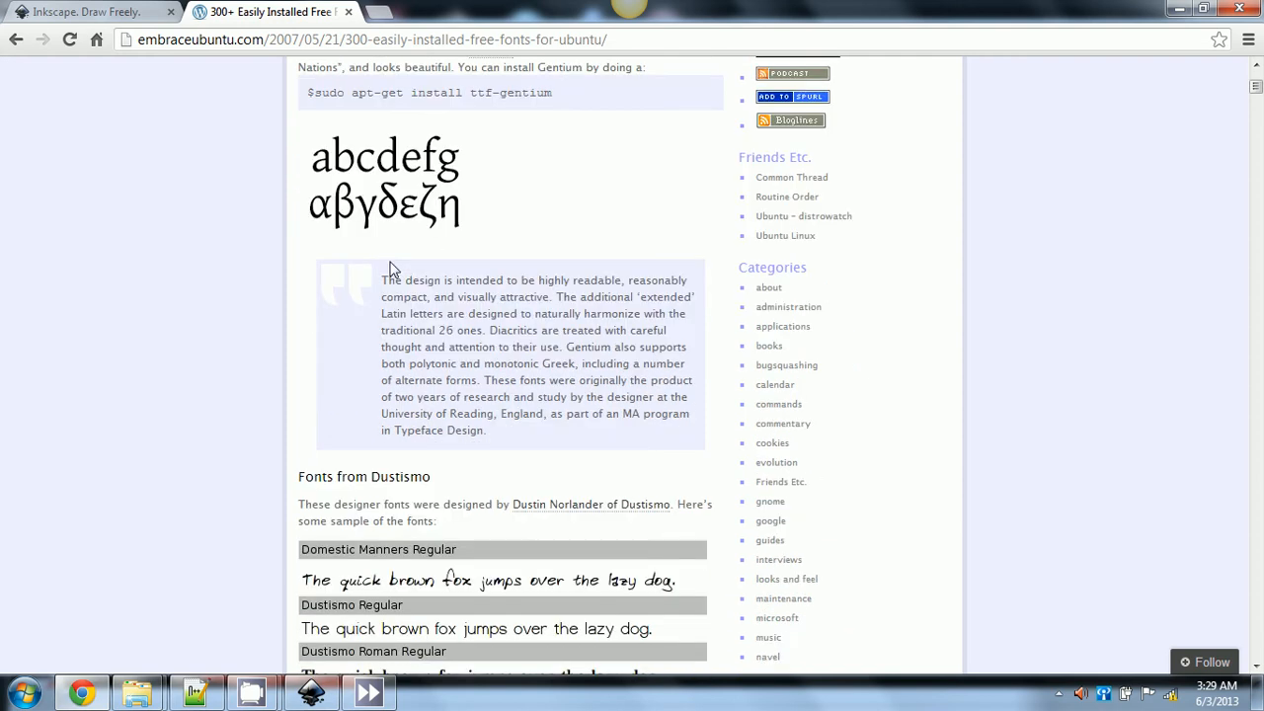
pyautogui.scroll(-2, 391, 263)
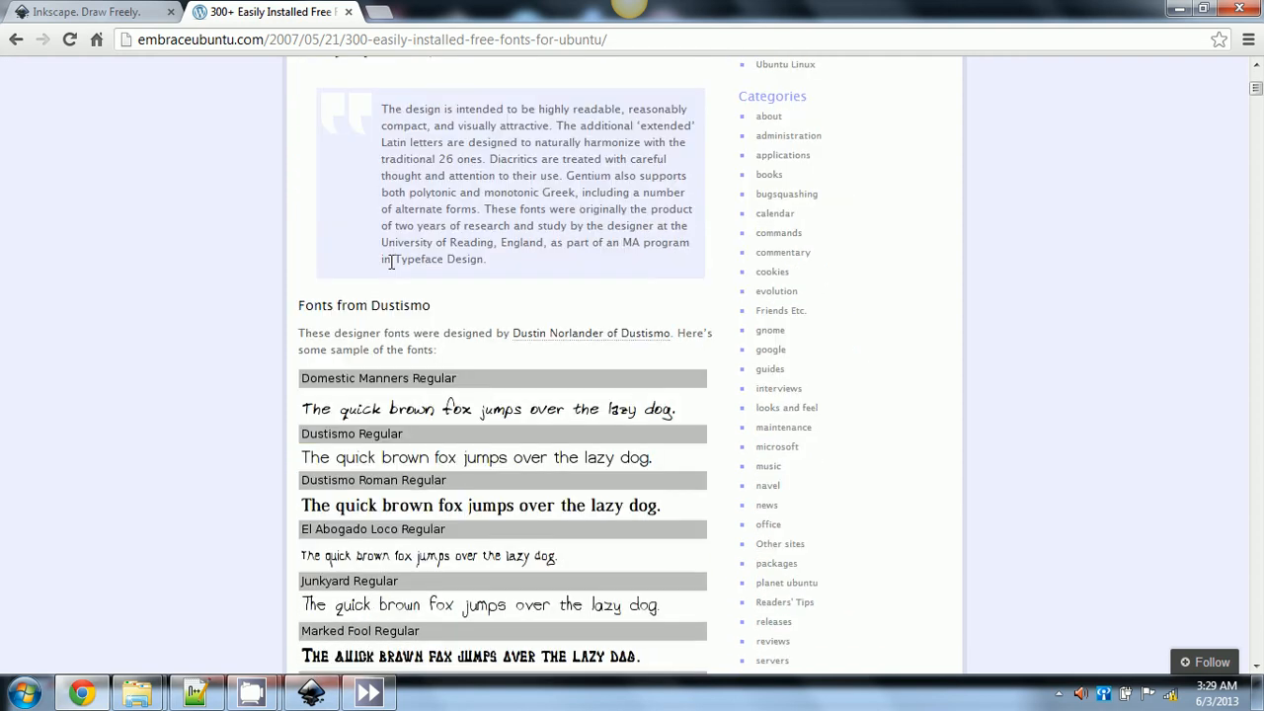
pyautogui.scroll(1, 391, 262)
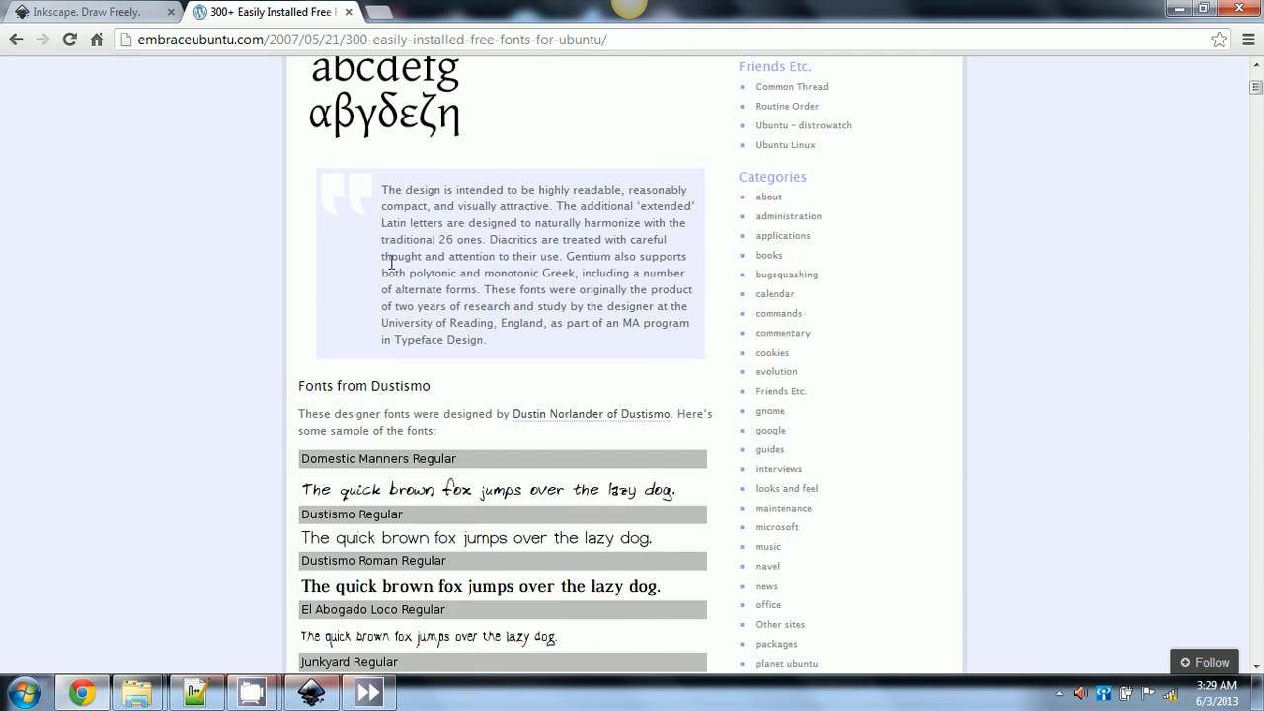
pyautogui.scroll(-2, 296, 271)
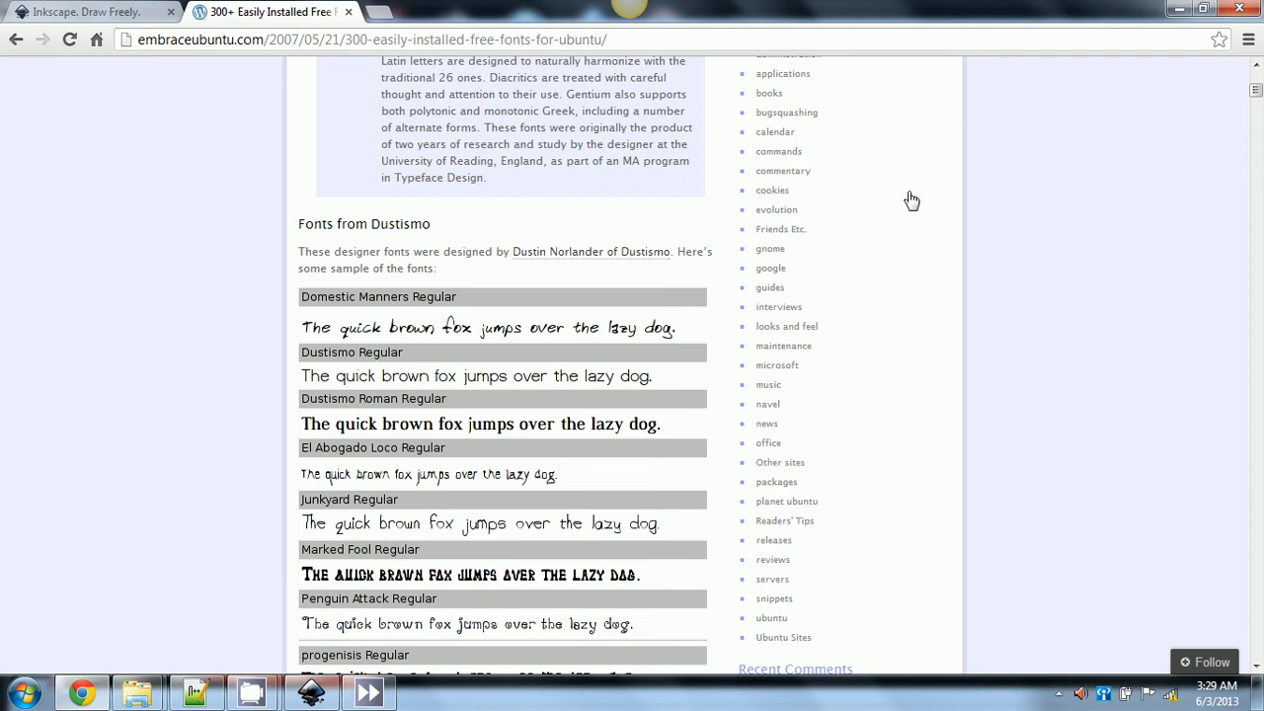
pyautogui.scroll(1, 1002, 319)
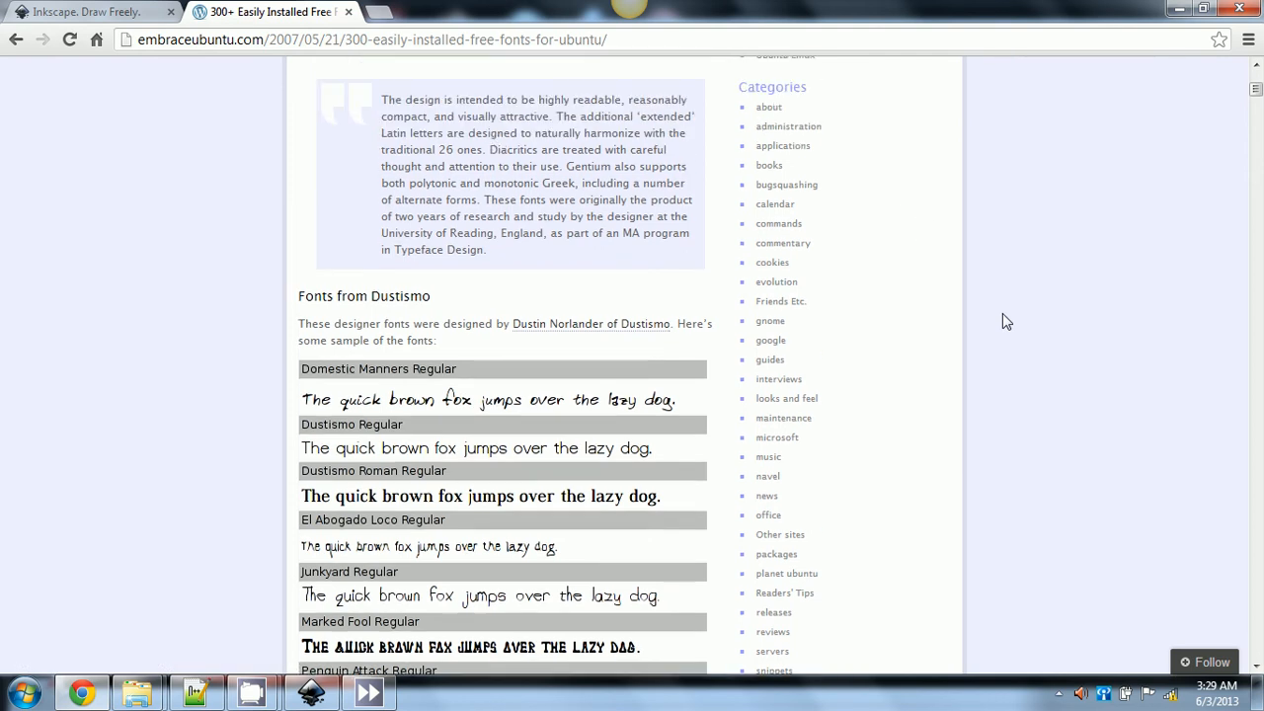
pyautogui.scroll(1, 1002, 322)
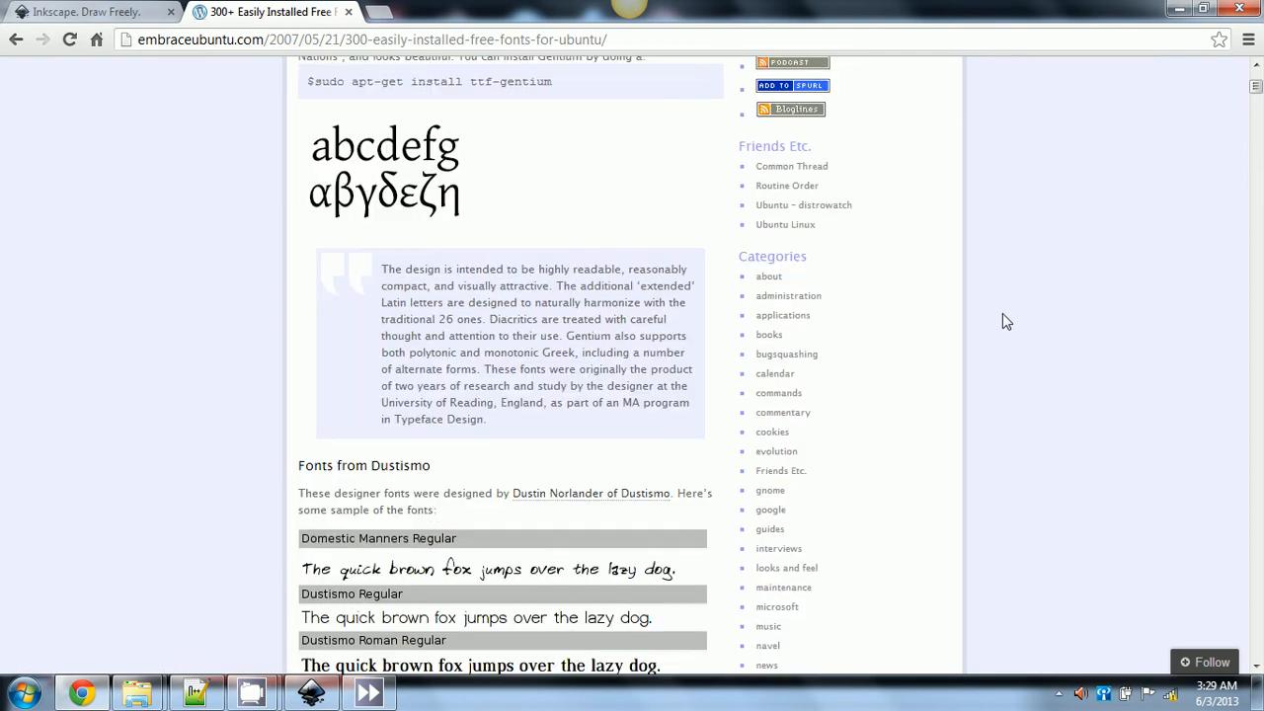
pyautogui.scroll(-1, 1005, 321)
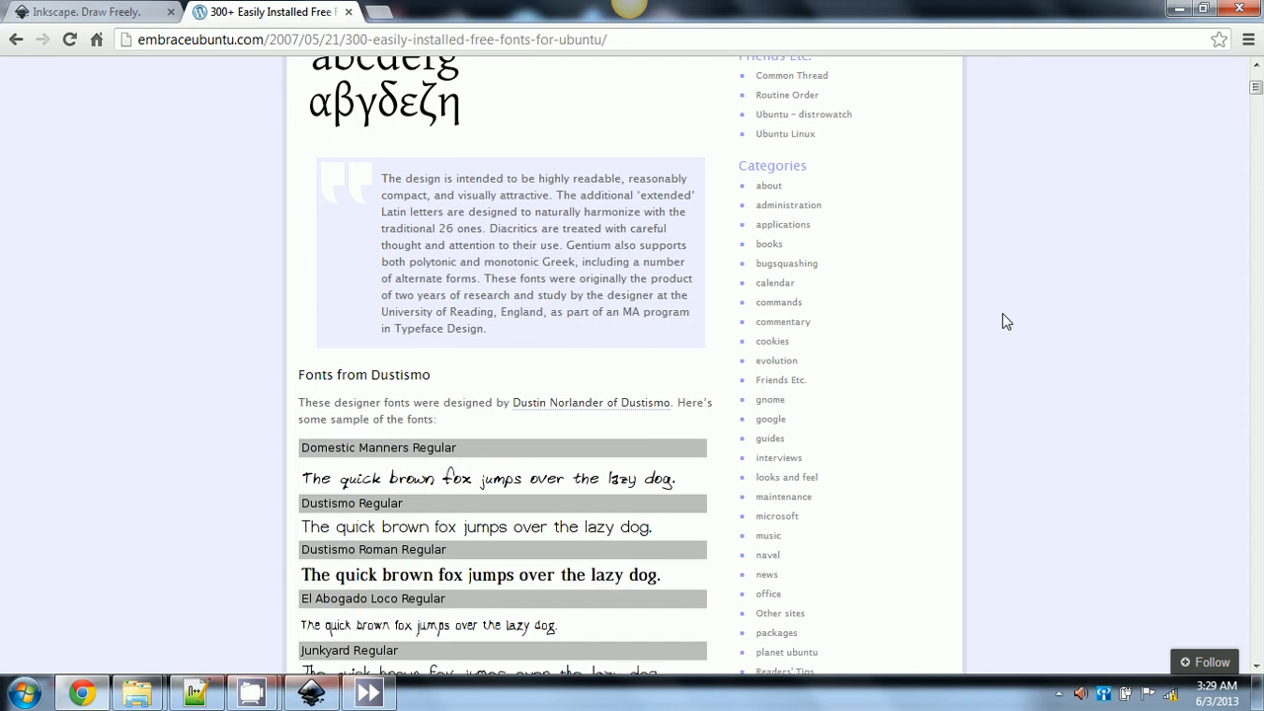
pyautogui.scroll(-3, 1002, 321)
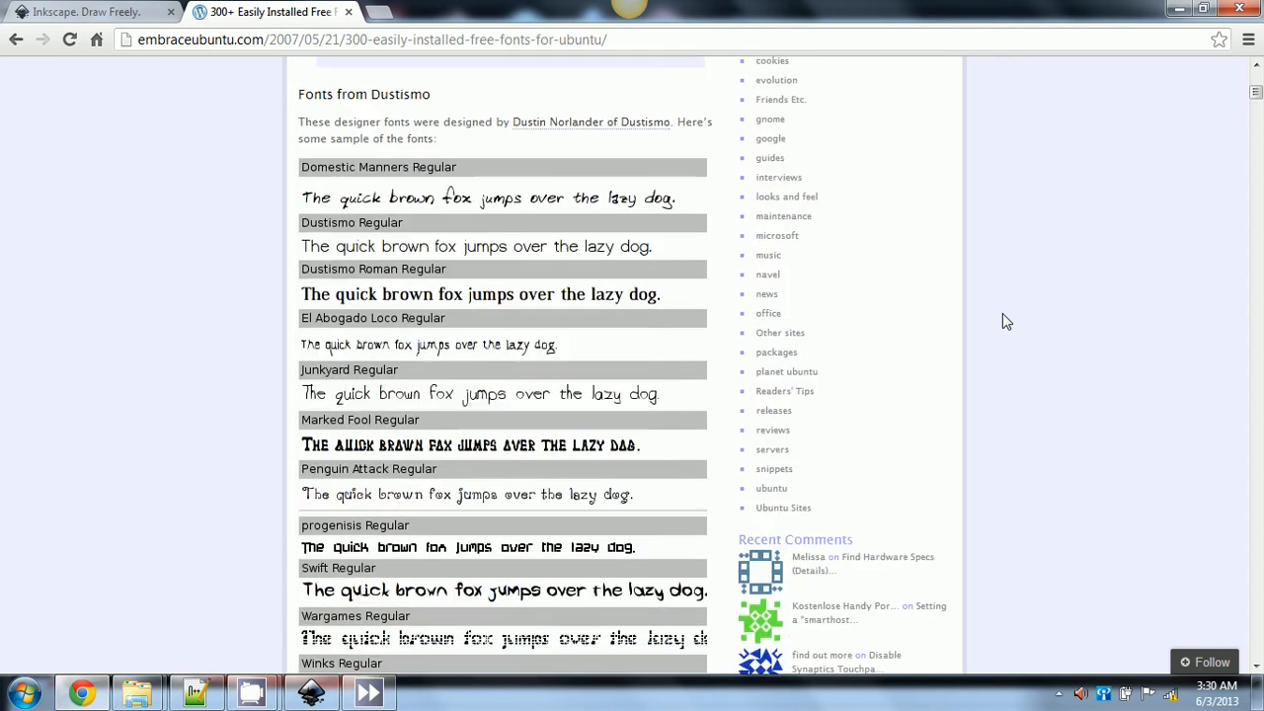
pyautogui.scroll(-1, 1002, 322)
pyautogui.scroll(-1, 1002, 322)
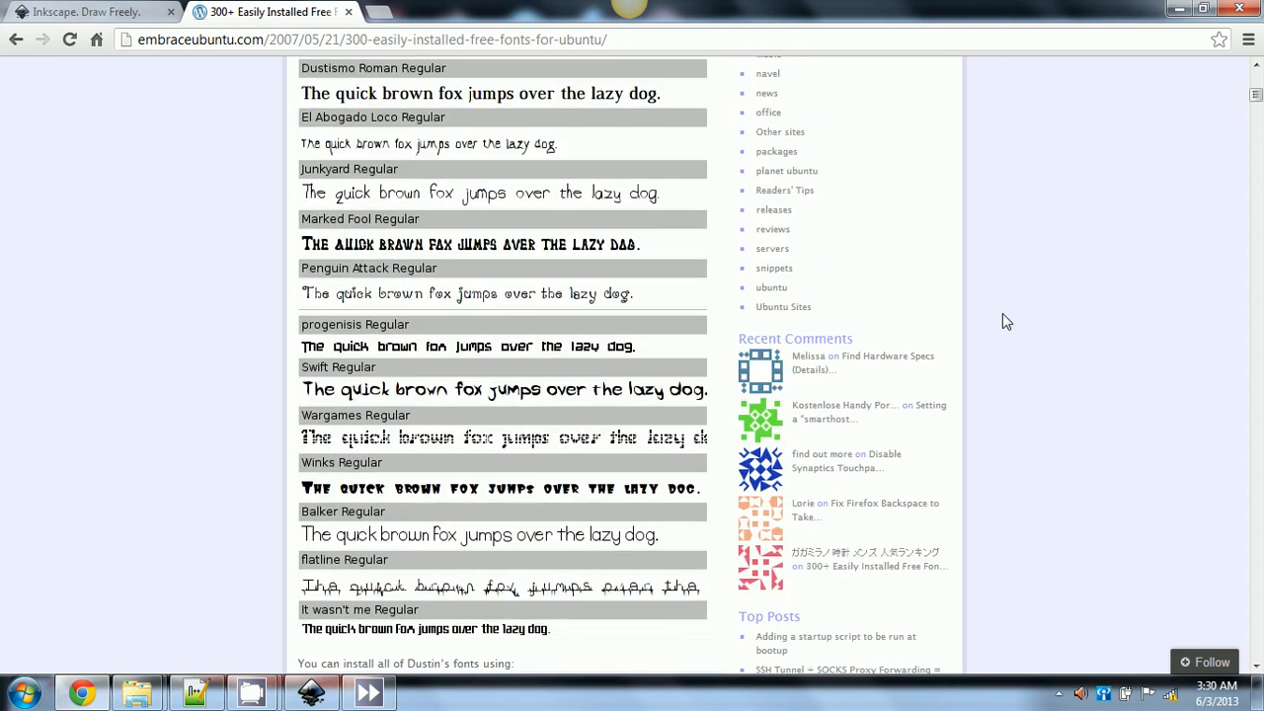
pyautogui.scroll(-4, 1002, 322)
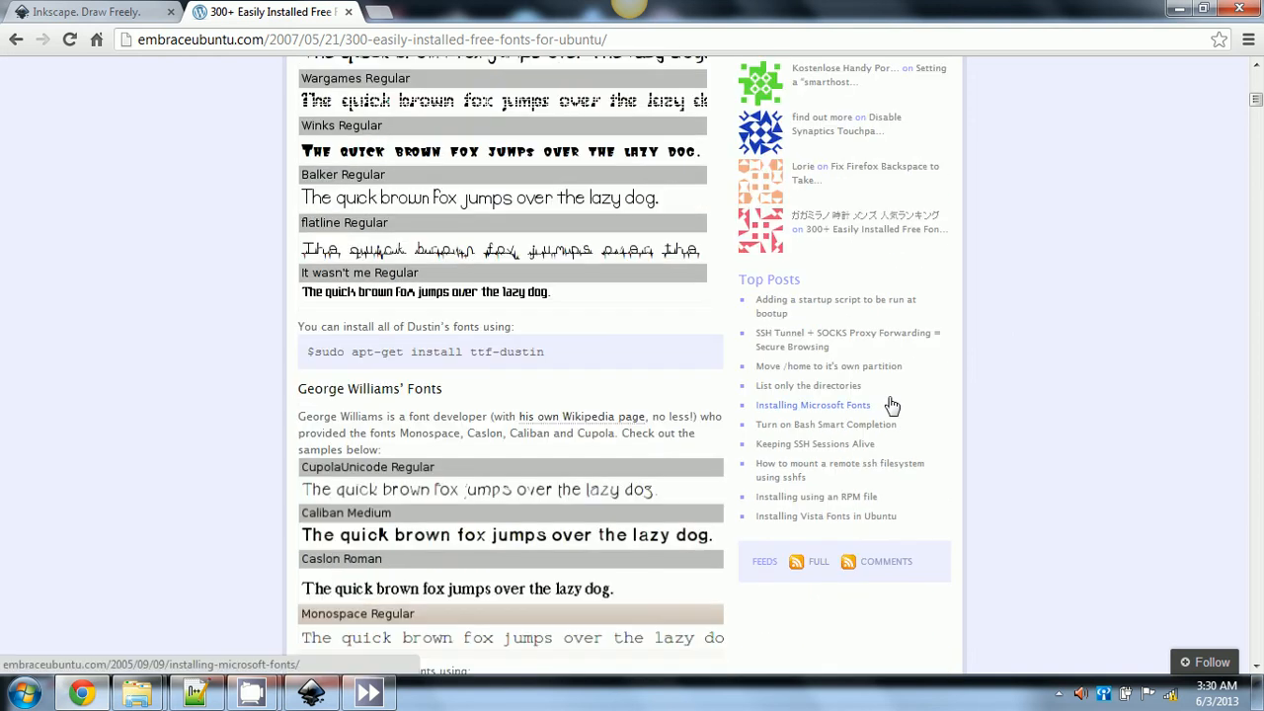
pyautogui.scroll(-4, 876, 420)
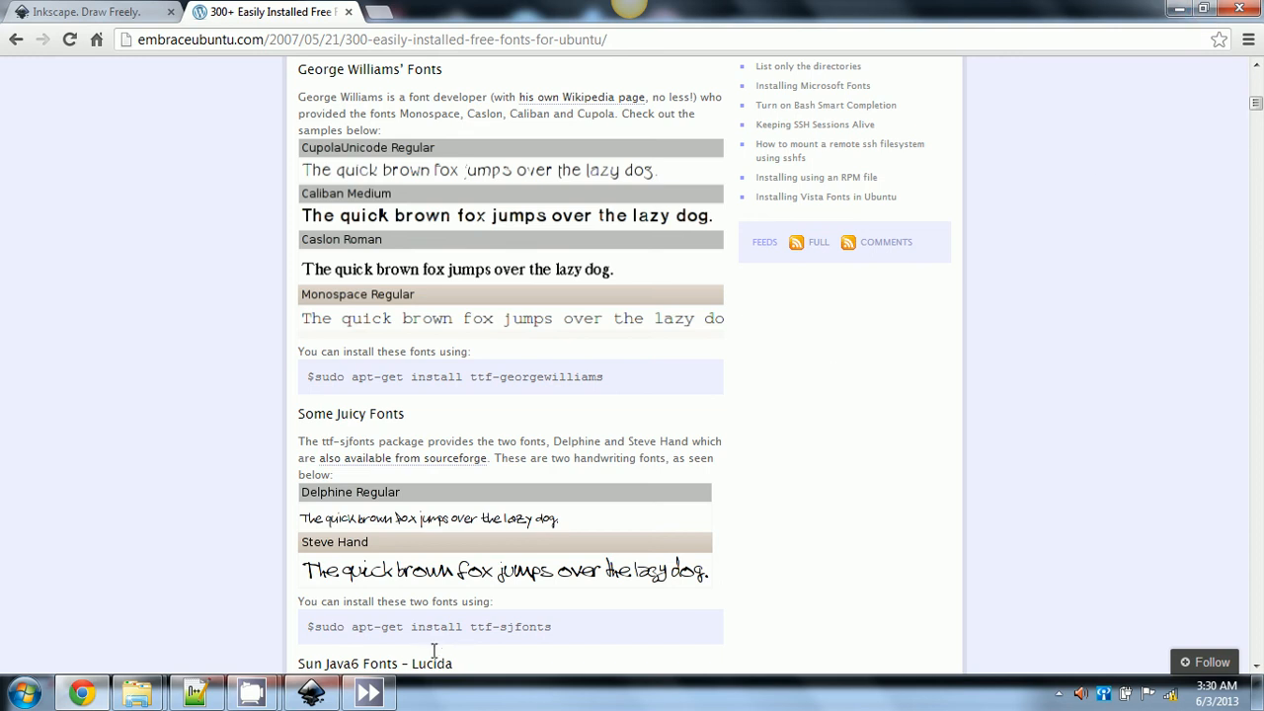
pyautogui.click(1177, 9)
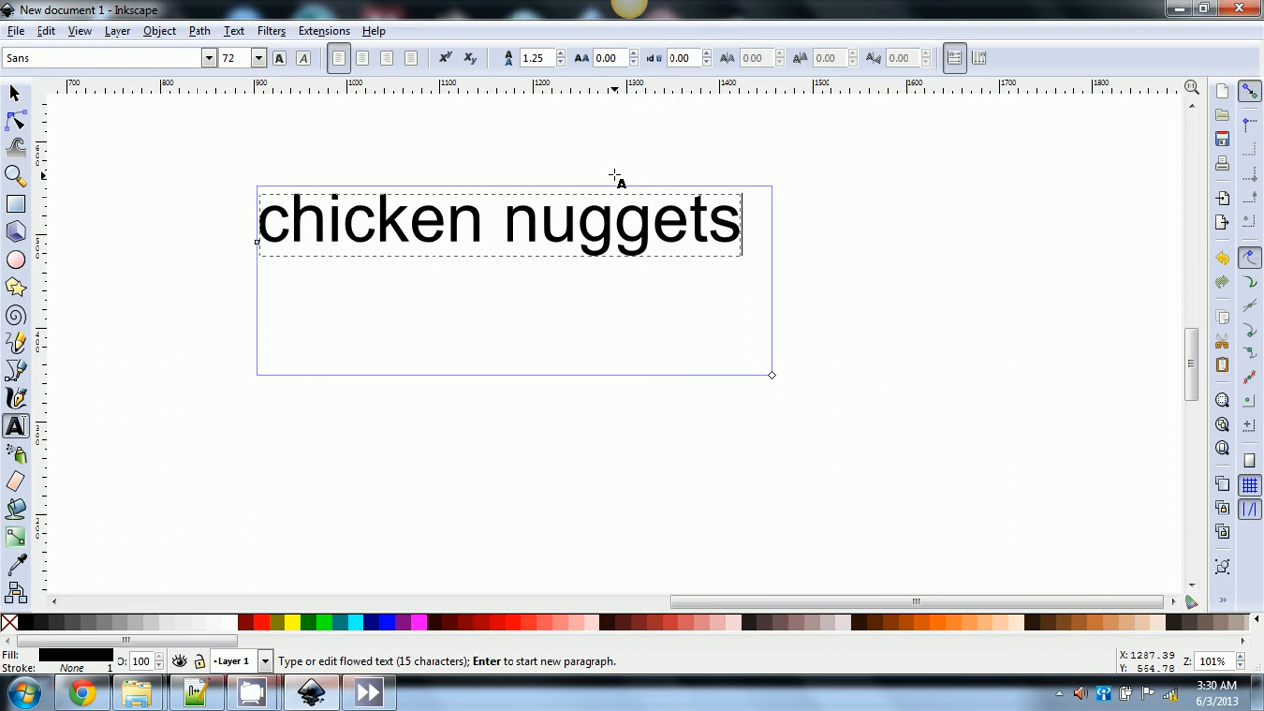
# - Open the Path menu and move across to display the Text menu's commands
pyautogui.click(203, 31)
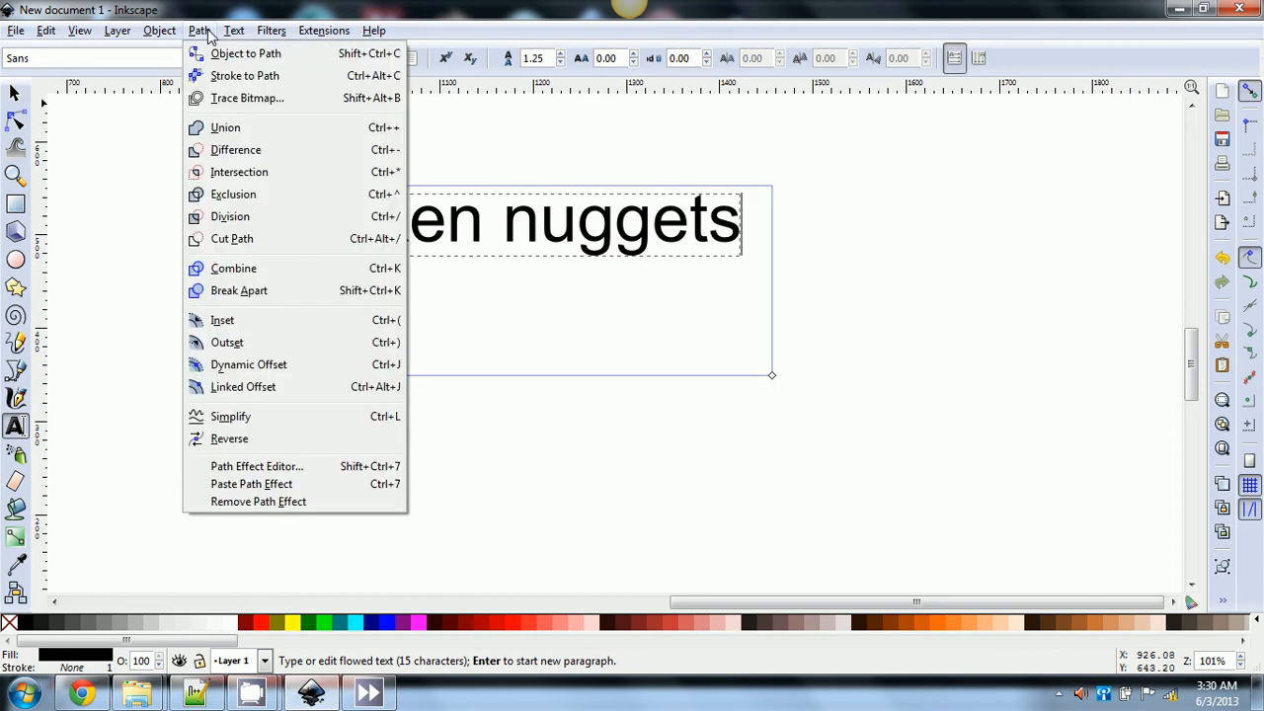
pyautogui.moveTo(239, 37)
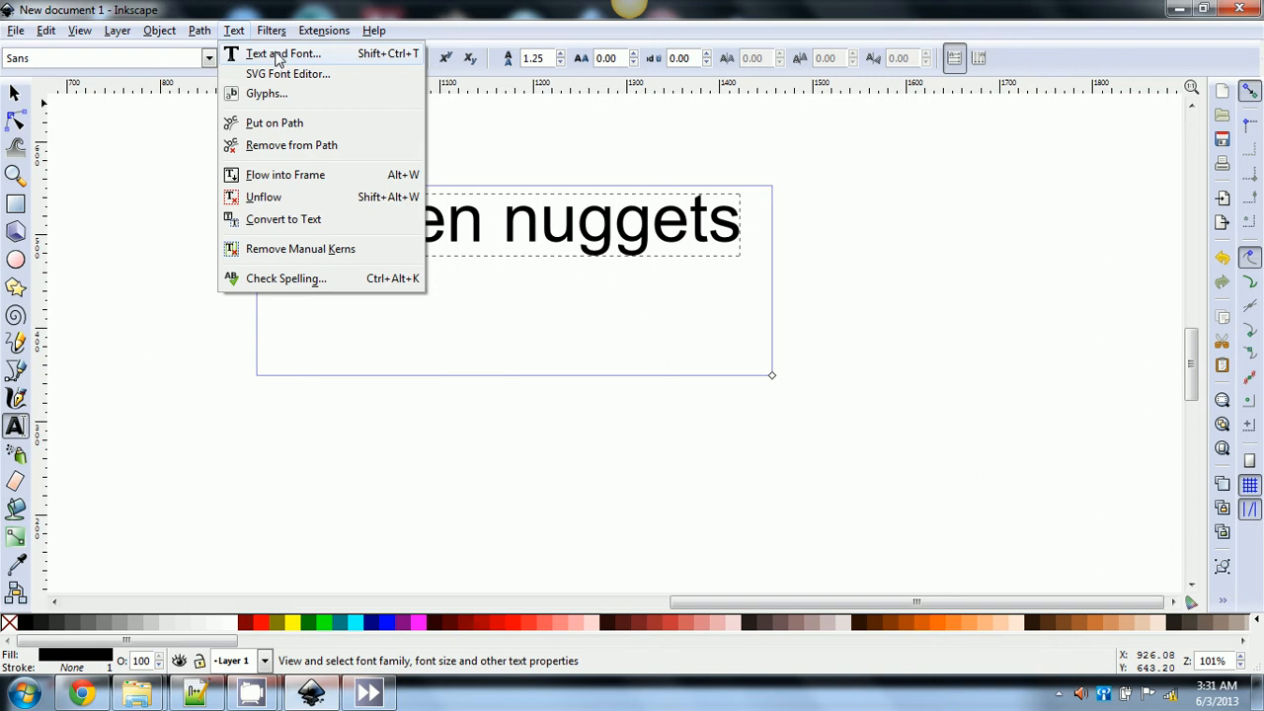
# - Open Text and Font, switch the font to Segoe Print, and widen the text frame
pyautogui.click(277, 57)
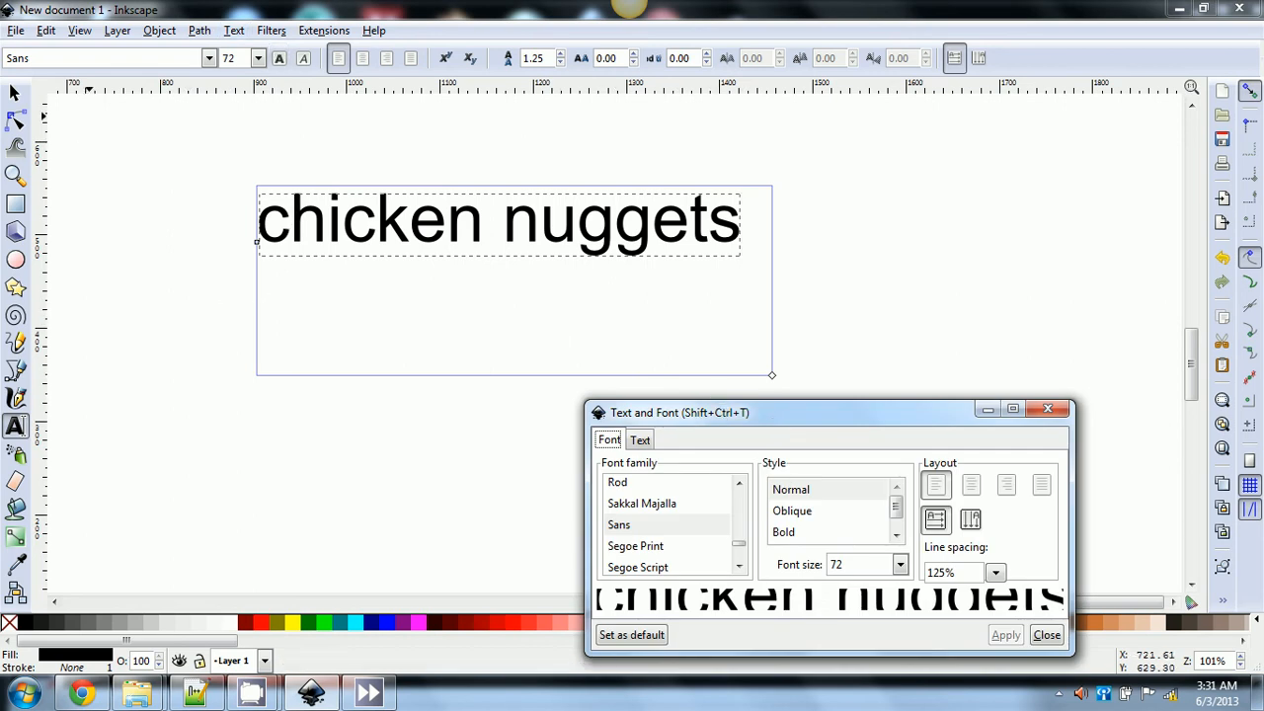
pyautogui.click(94, 57)
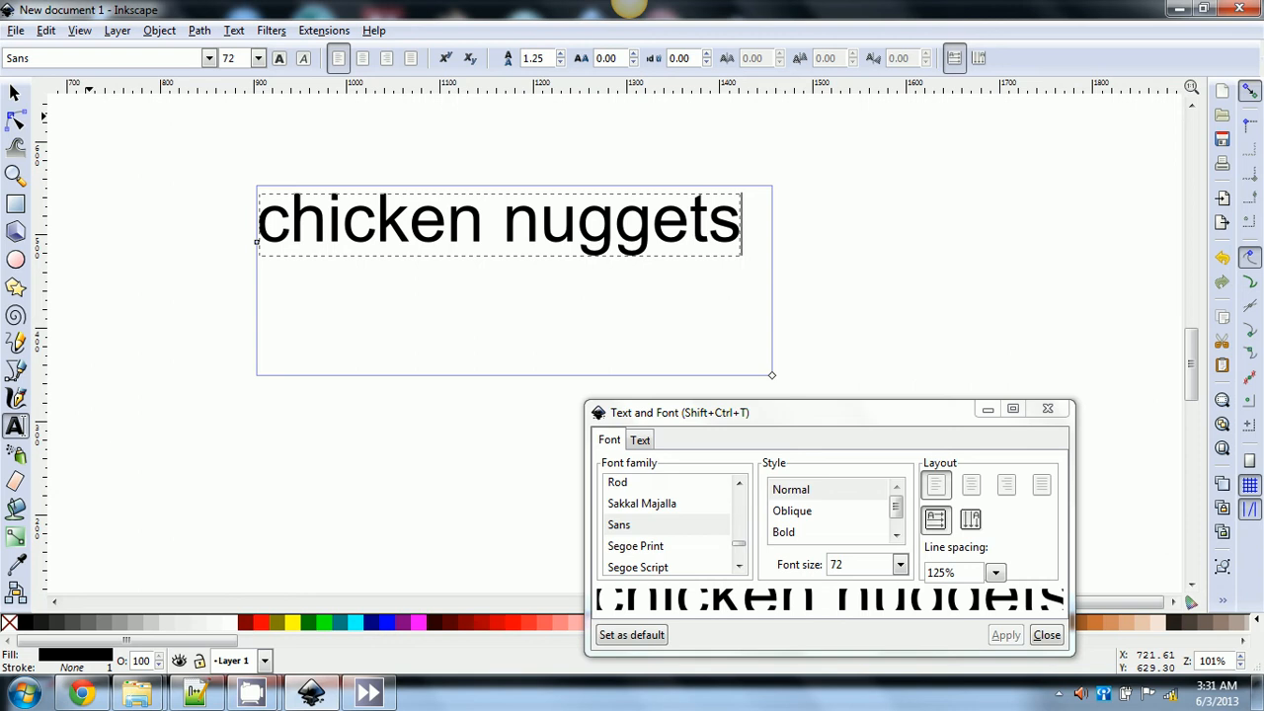
pyautogui.press('Down')
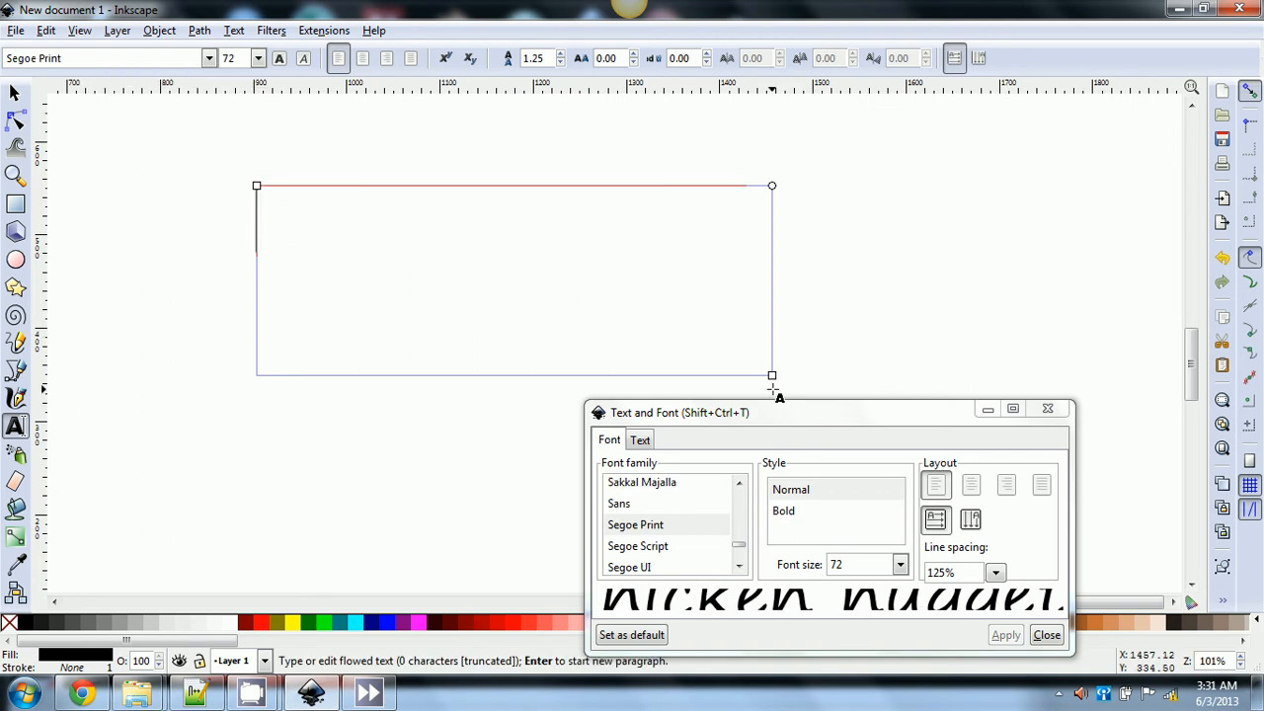
pyautogui.moveTo(772, 375); pyautogui.dragTo(926, 399)
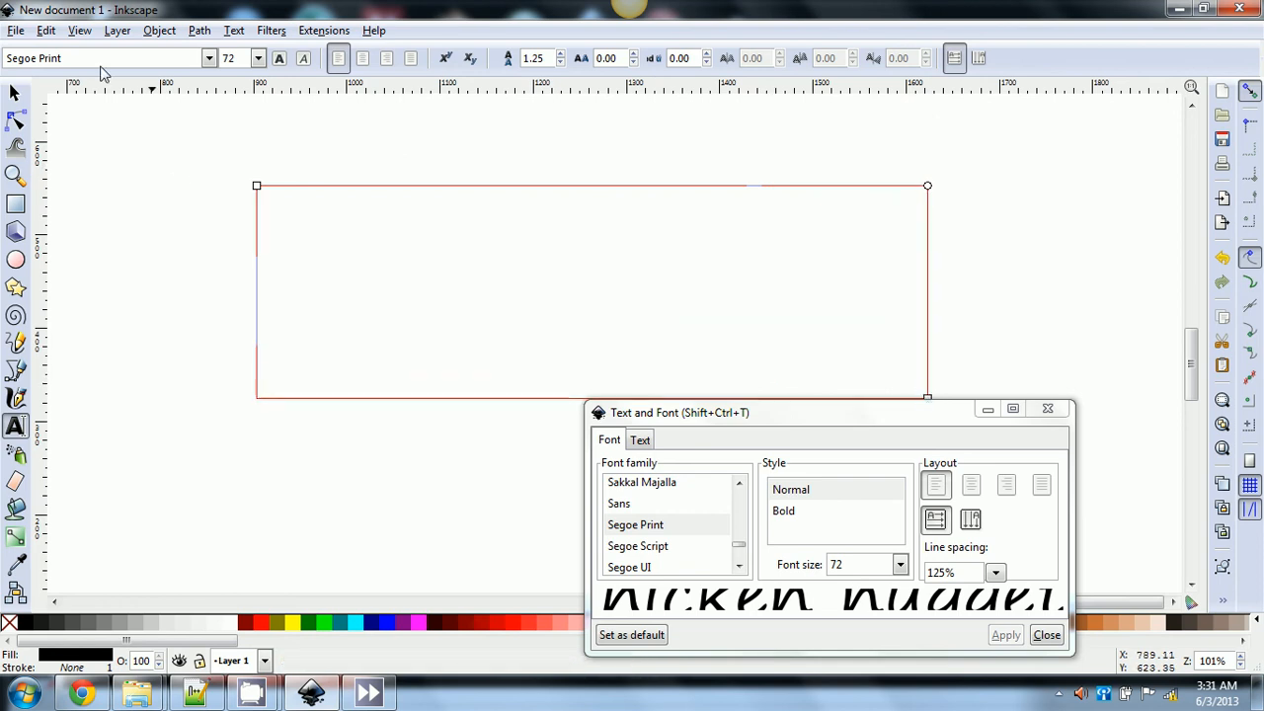
pyautogui.scroll(1, 68, 59)
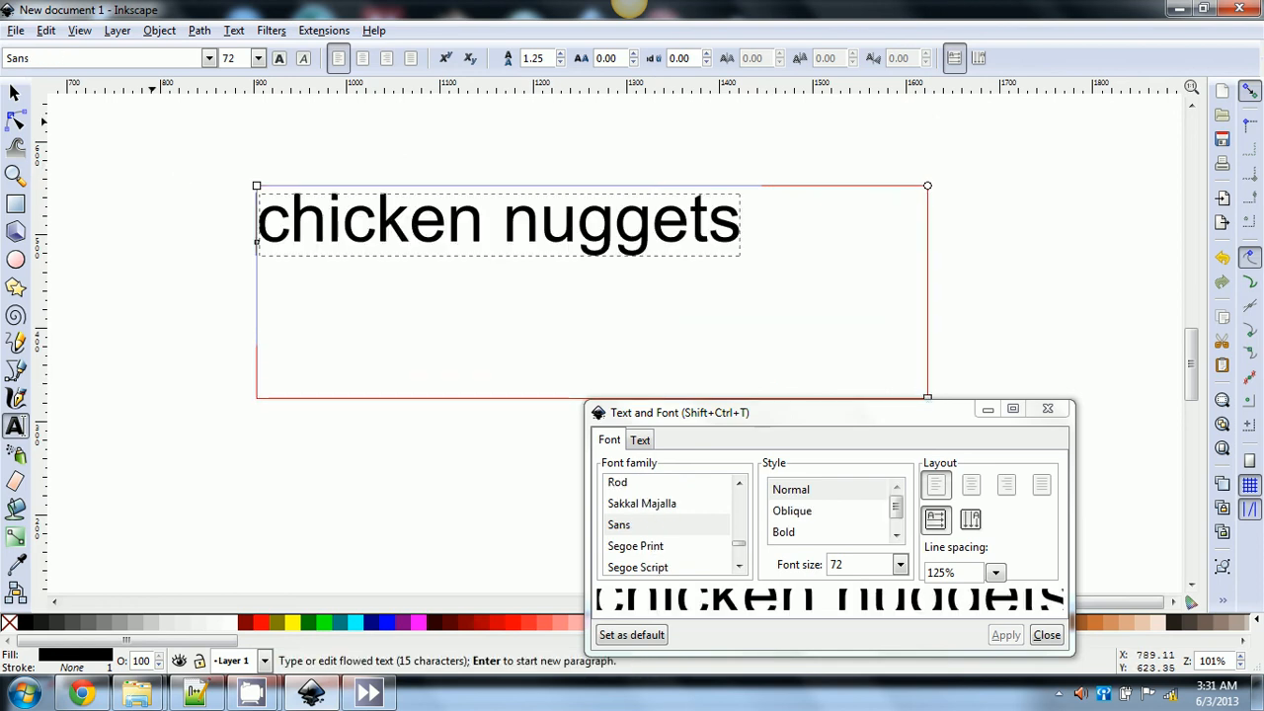
pyautogui.scroll(1, 67, 59)
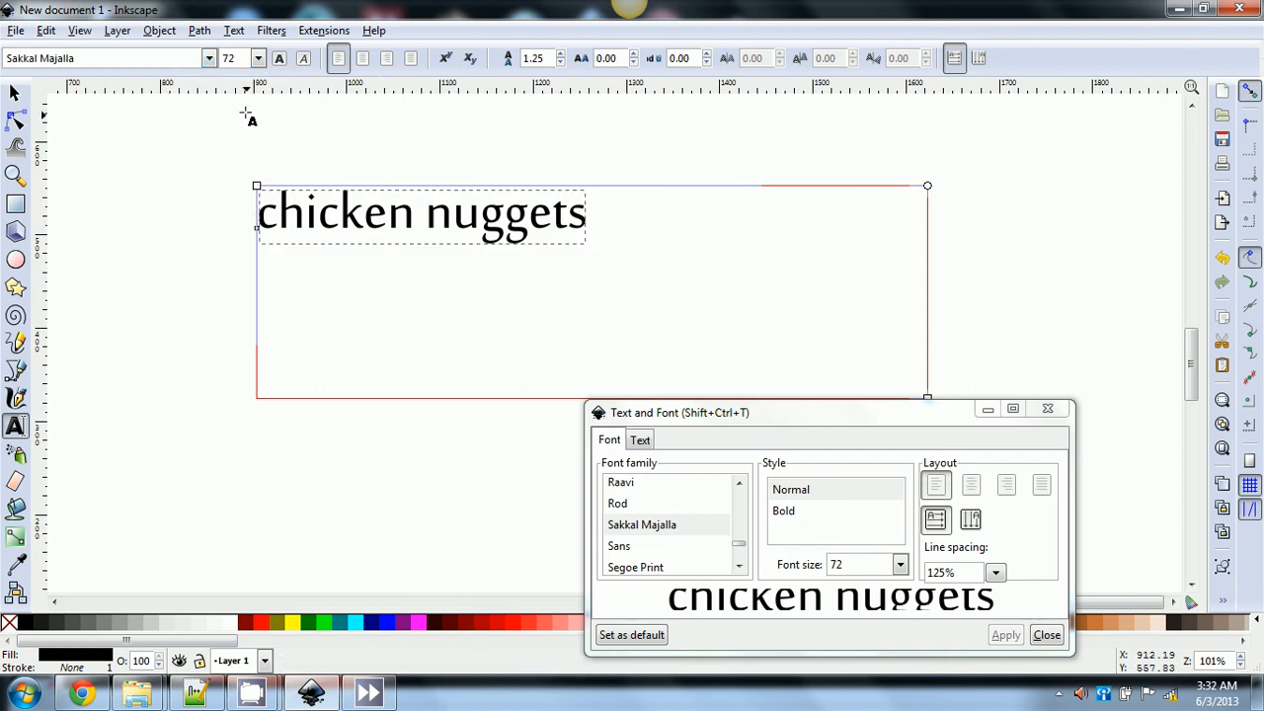
# - Try Andalus, then set the font family to Browallia New and return to the Selector tool
pyautogui.click(208, 58)
pyautogui.click(87, 111)
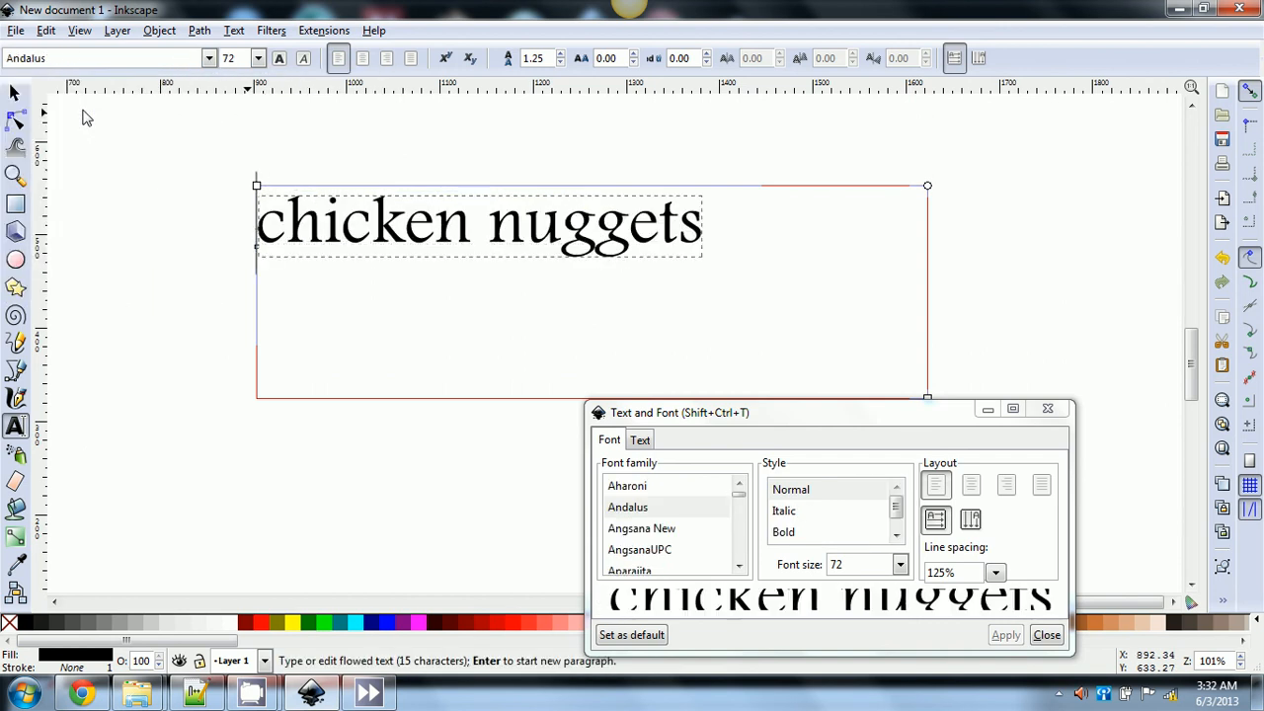
pyautogui.click(210, 58)
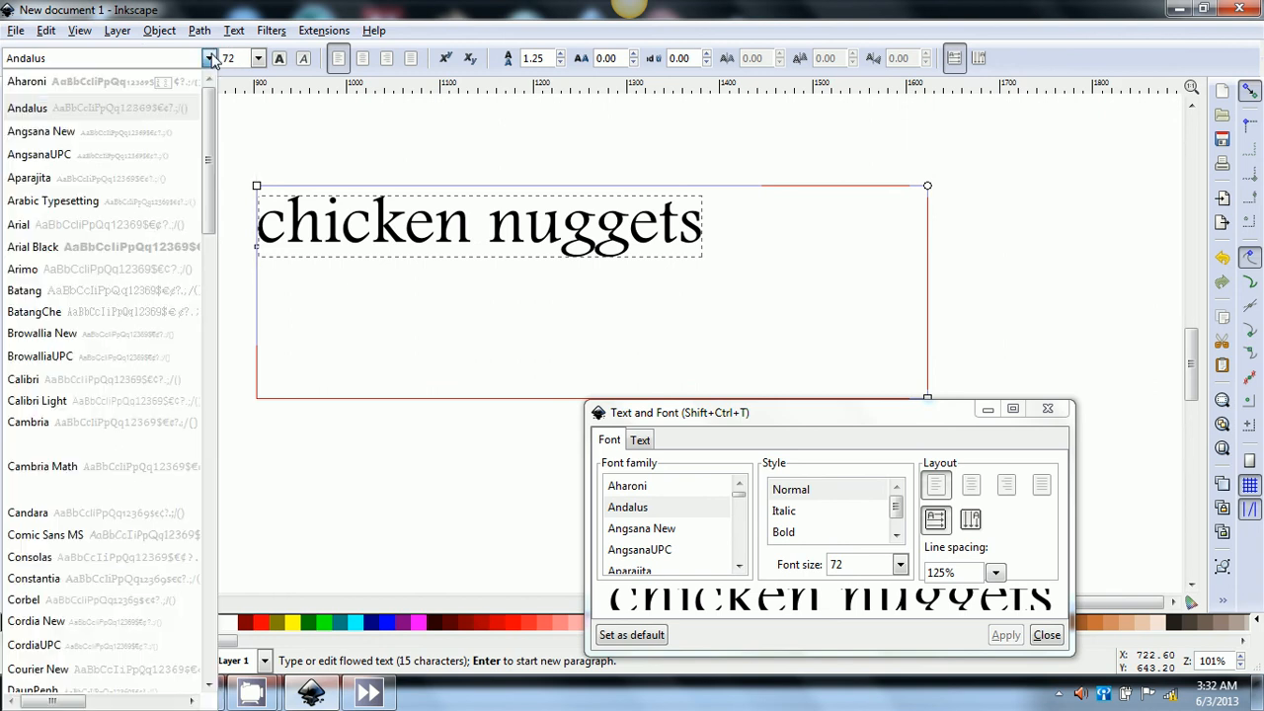
pyautogui.scroll(-8, 58, 192)
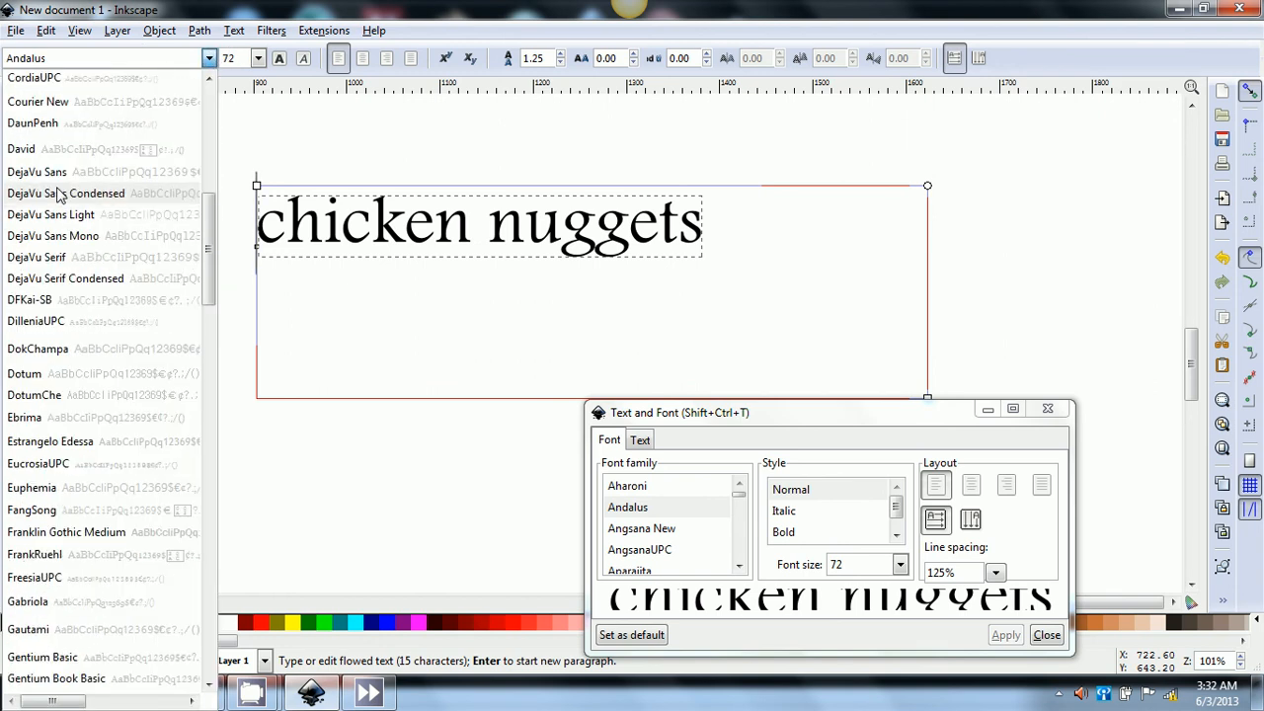
pyautogui.scroll(8, 60, 194)
pyautogui.scroll(-2, 59, 194)
pyautogui.click(59, 193)
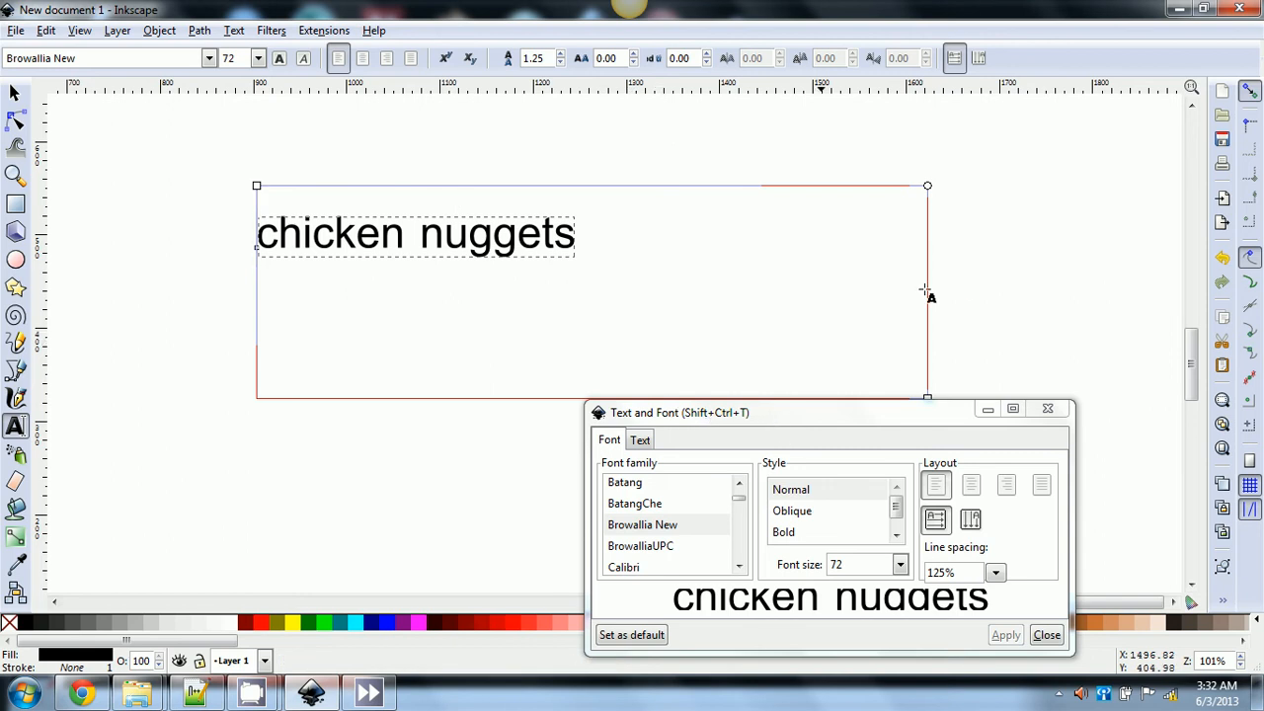
pyautogui.click(14, 92)
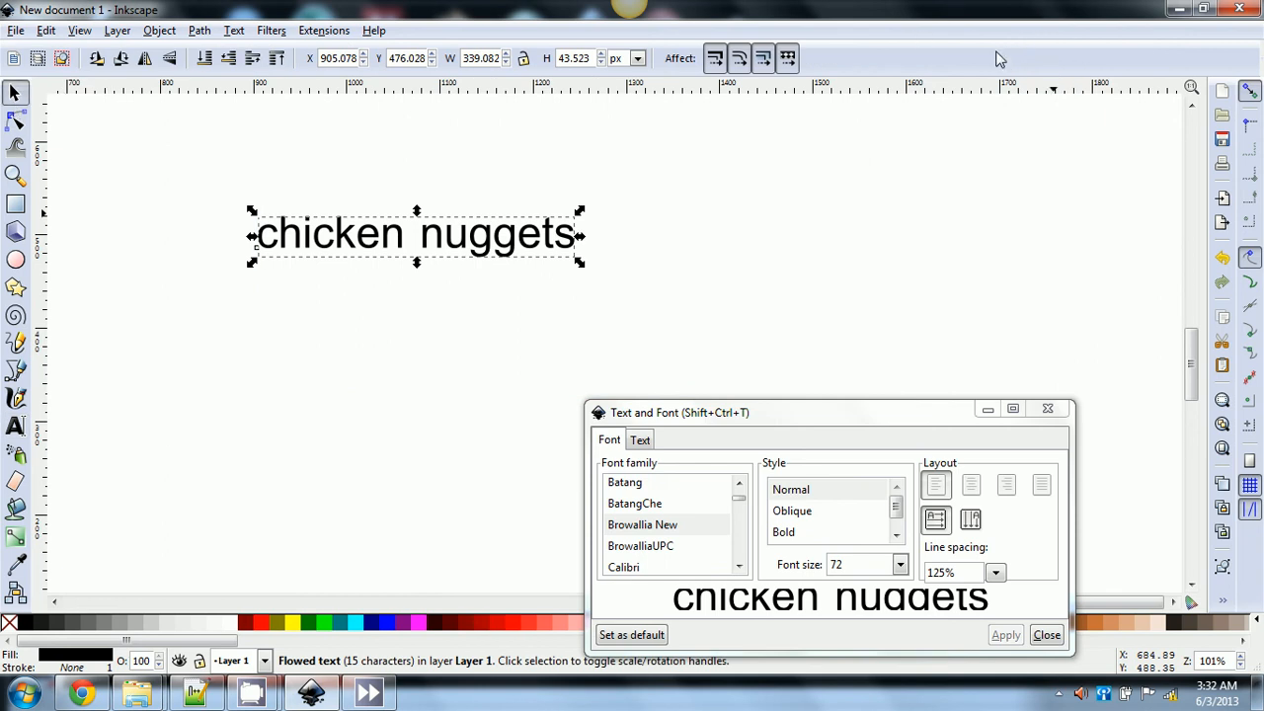
pyautogui.click(234, 30)
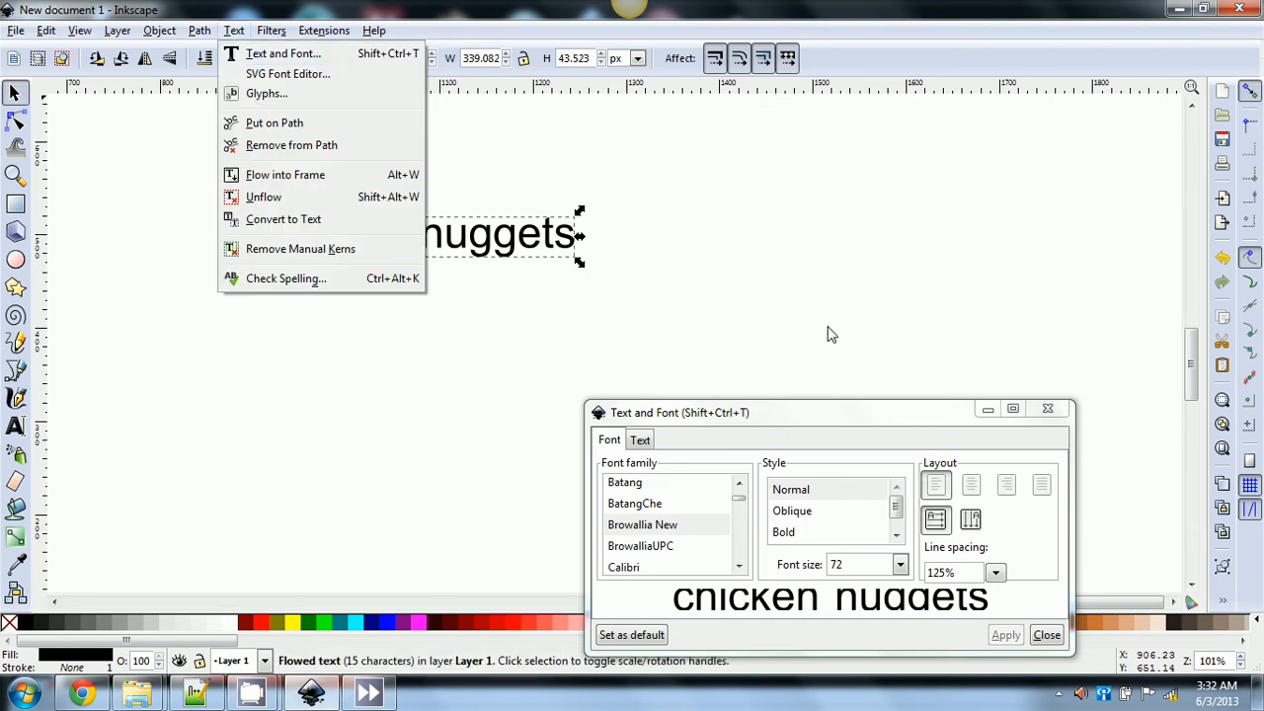
pyautogui.click(837, 416)
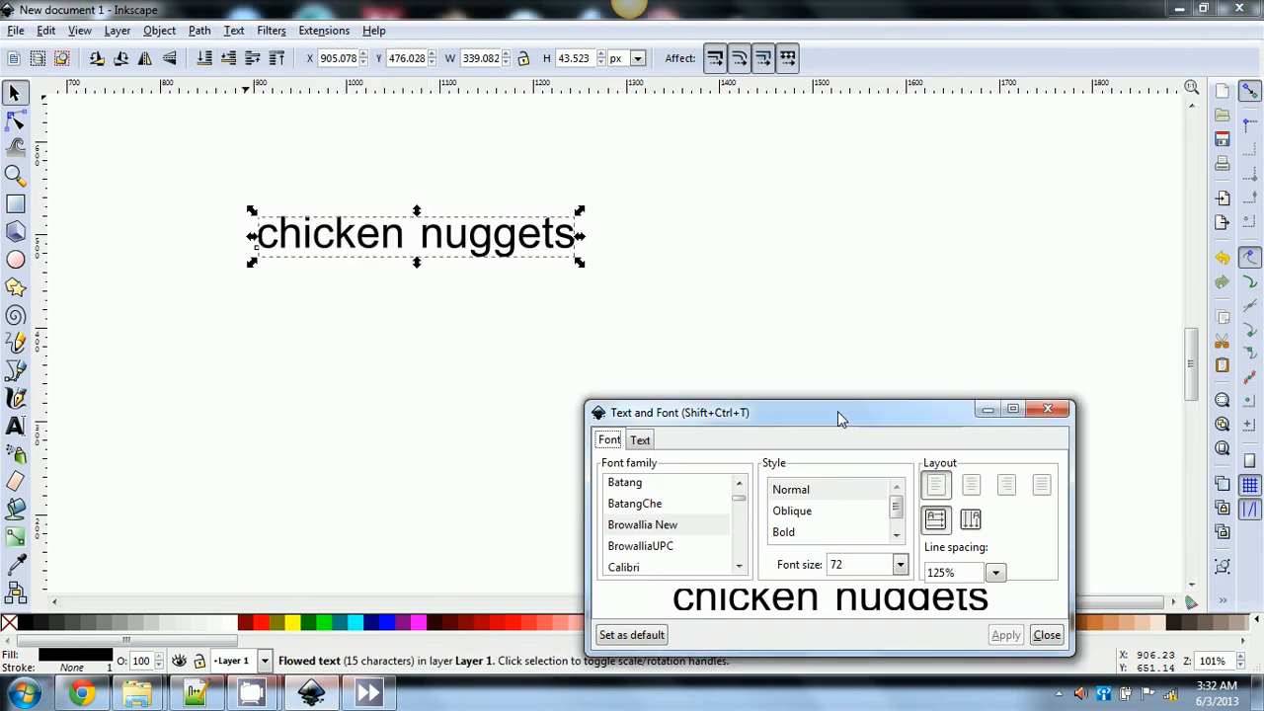
# - Maximize the Text and Font window, preview fonts upward to Andalus, and apply it
pyautogui.doubleClick(837, 415)
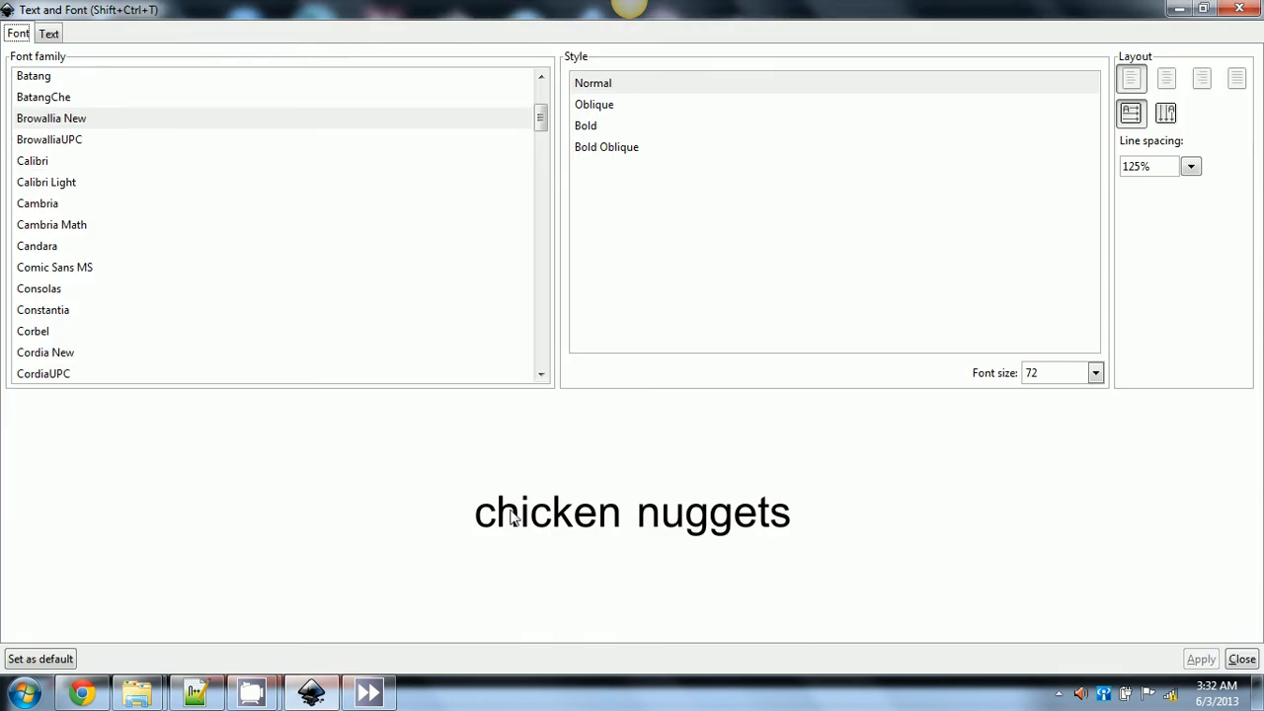
pyautogui.click(61, 185)
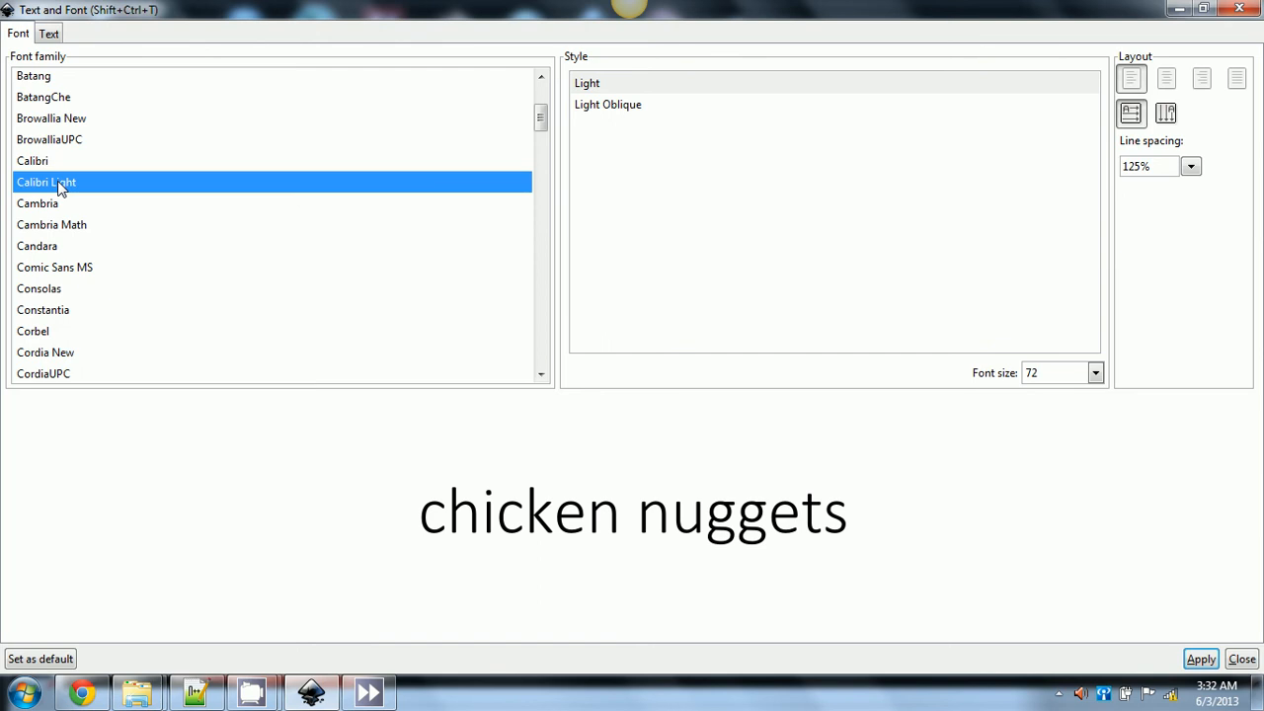
pyautogui.press('Up')
pyautogui.press('Up')
pyautogui.press('Up')
pyautogui.press('Up')
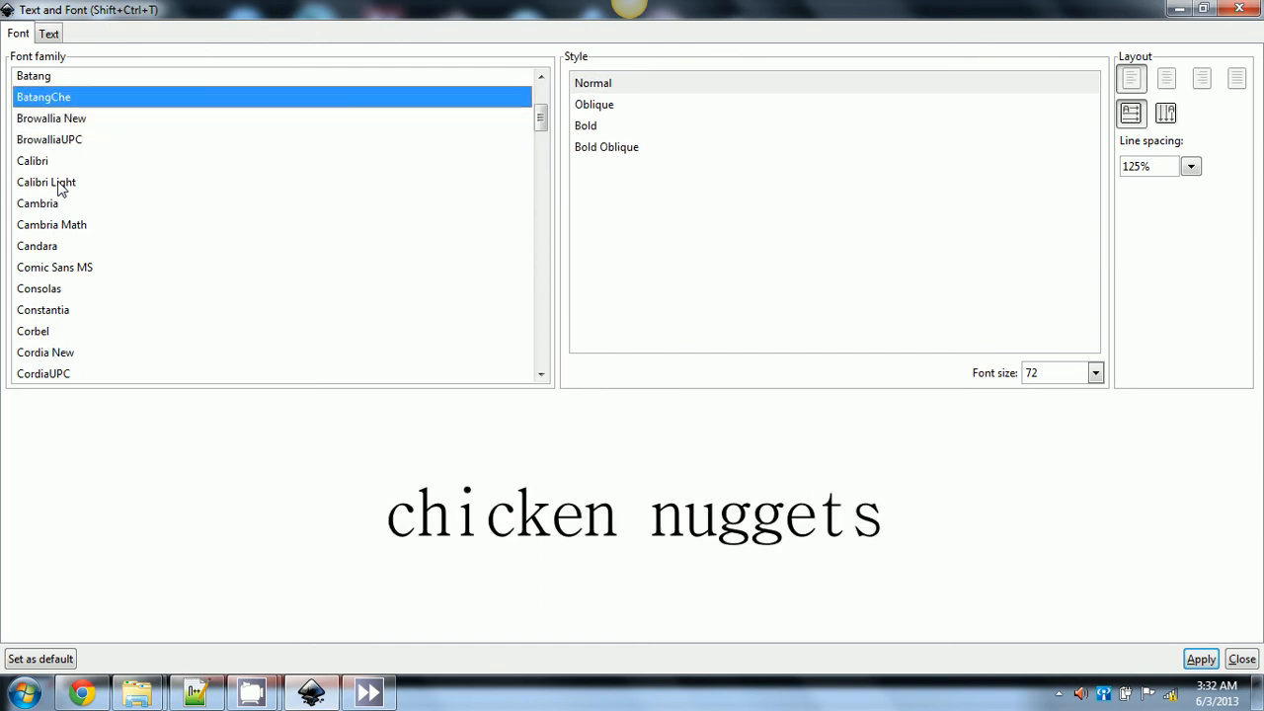
pyautogui.press('Up')
pyautogui.press('Down')
pyautogui.press('Up')
pyautogui.press('Up')
pyautogui.press('Up')
pyautogui.press('Up')
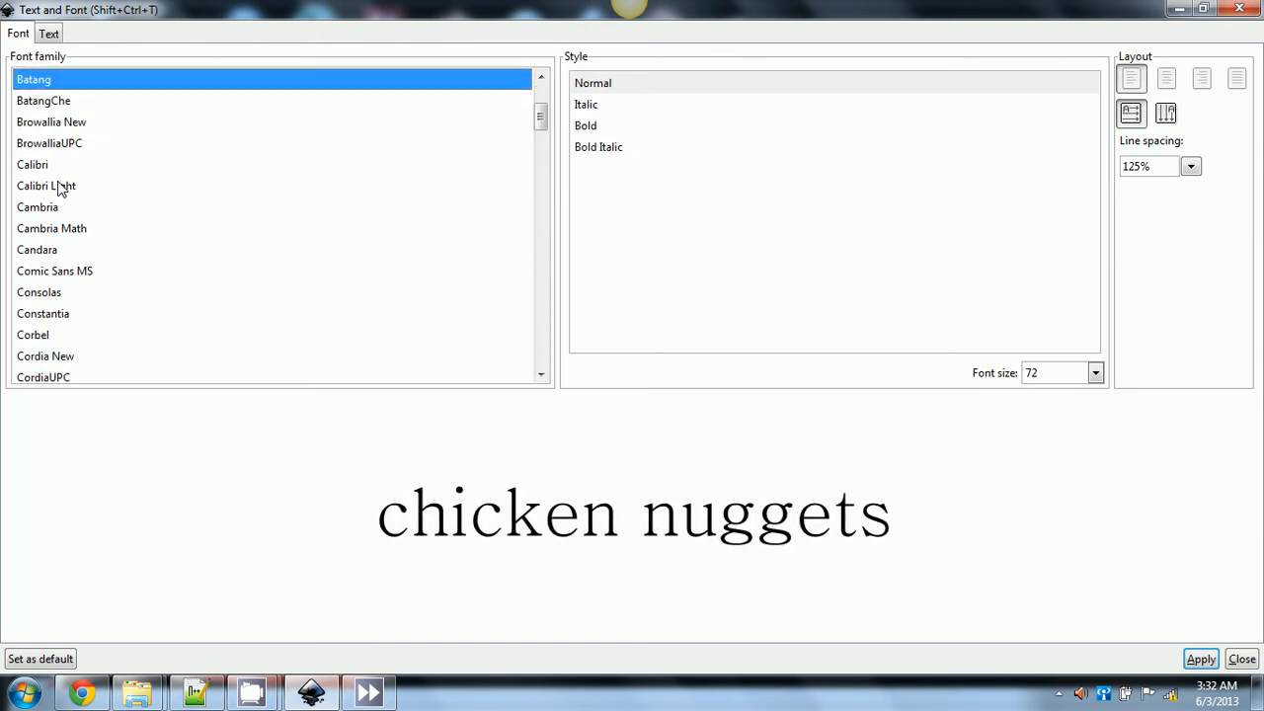
pyautogui.press('Up')
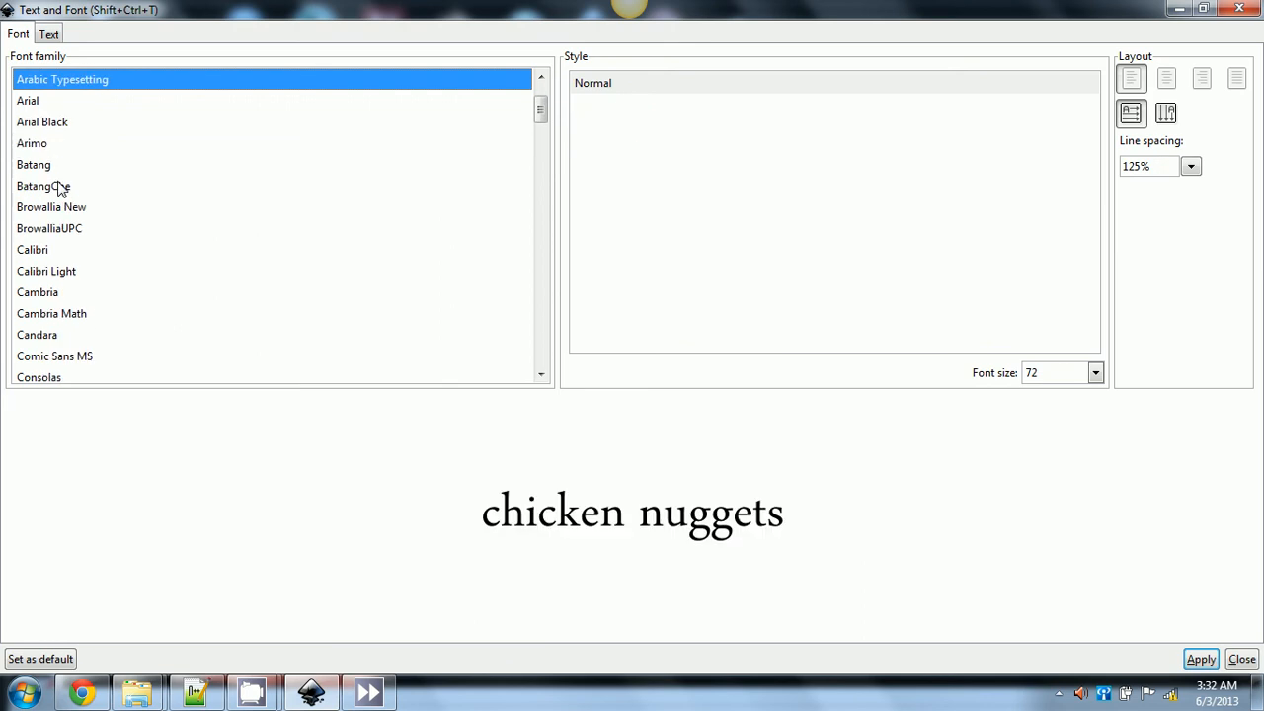
pyautogui.press('Up')
pyautogui.press('Up')
pyautogui.press('Up')
pyautogui.press('Up')
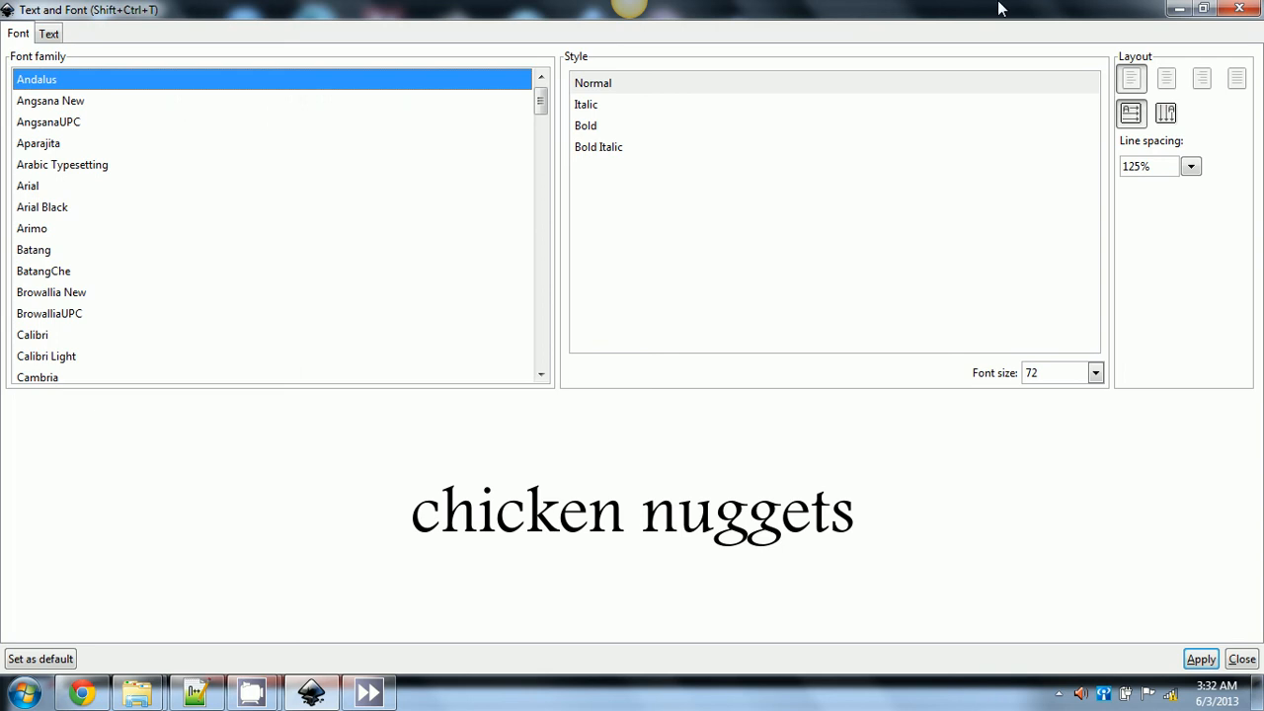
pyautogui.click(1200, 660)
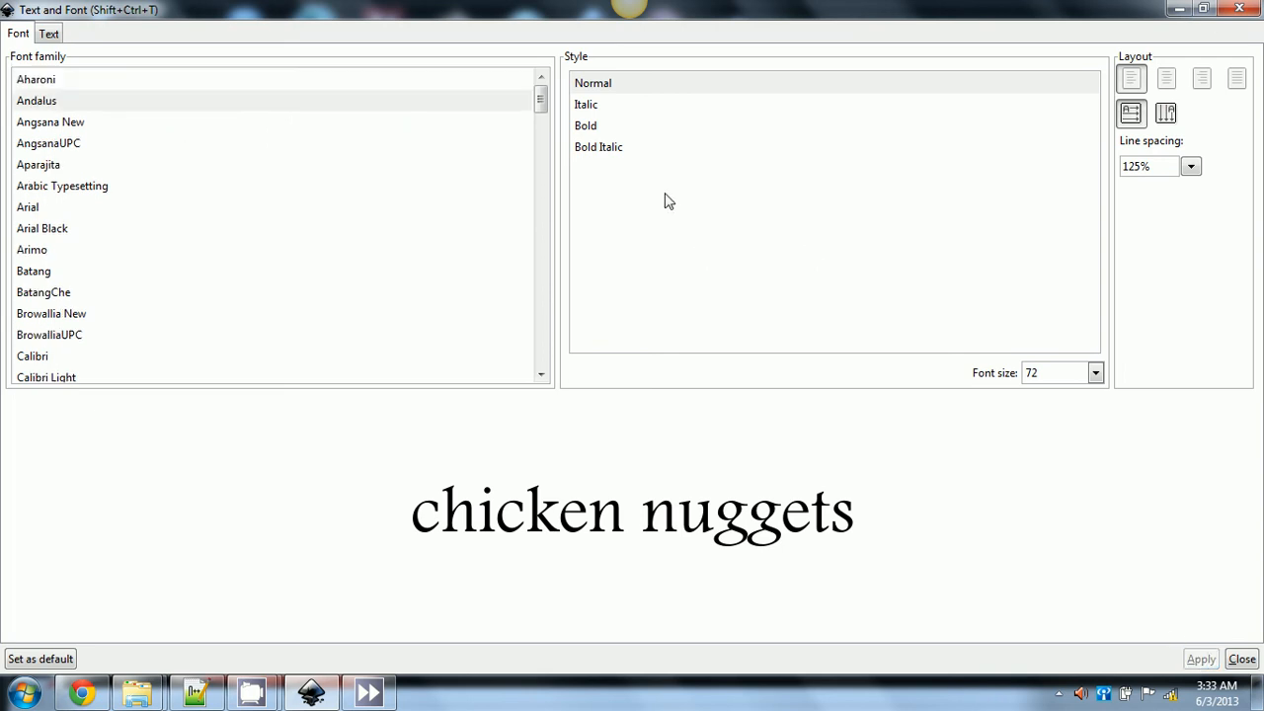
# - Try Bold Italic and other alignments, then reset to Normal, left-aligned, and apply
pyautogui.click(614, 159)
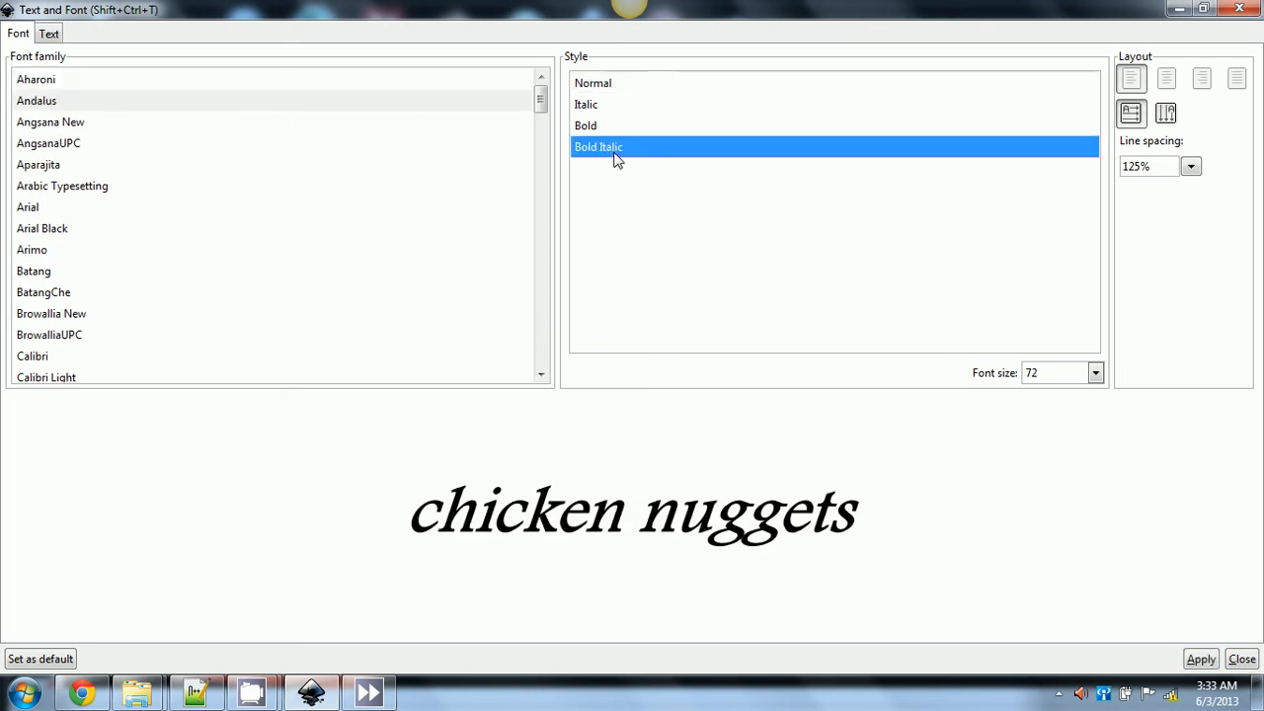
pyautogui.click(593, 81)
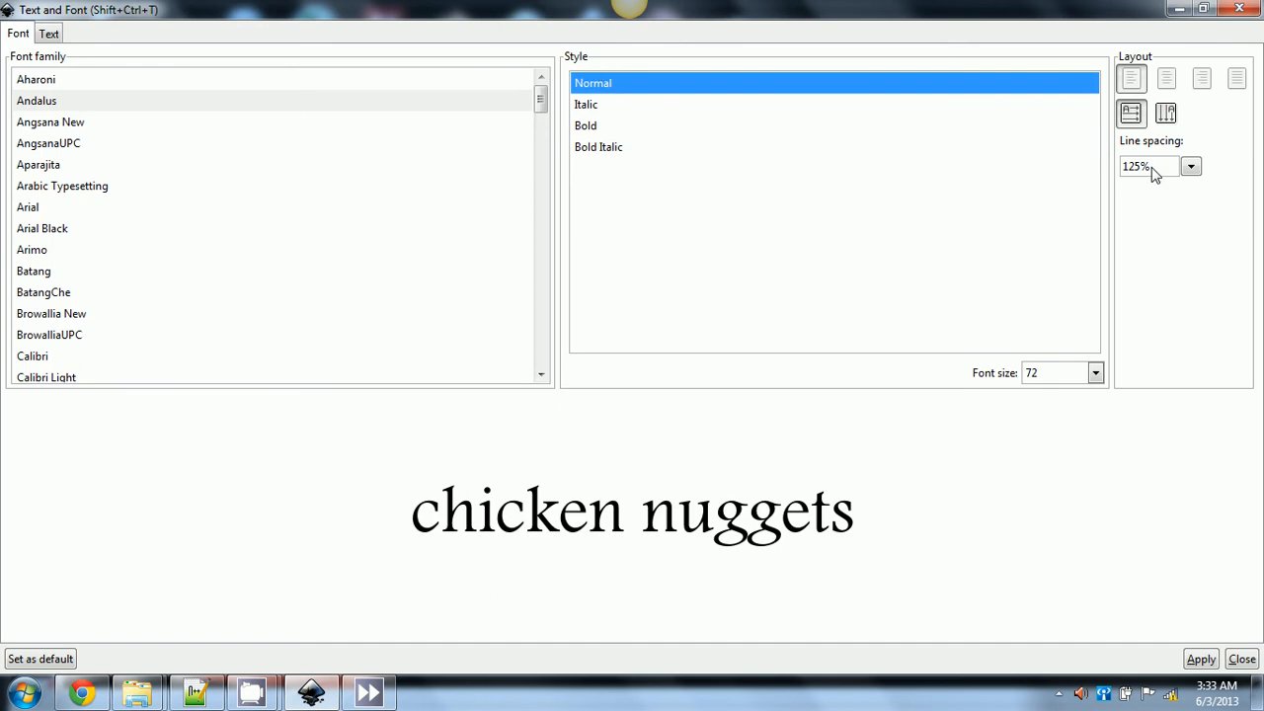
pyautogui.click(1168, 81)
pyautogui.click(1200, 80)
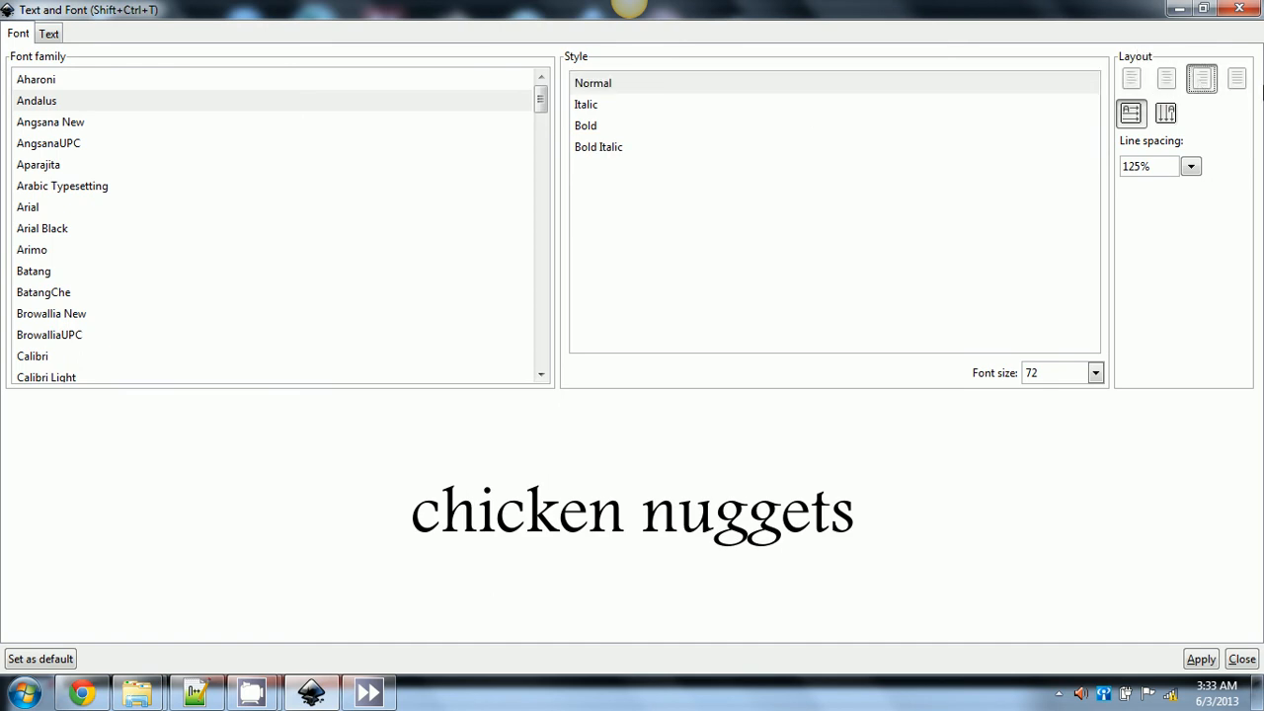
pyautogui.click(1235, 79)
pyautogui.click(1130, 81)
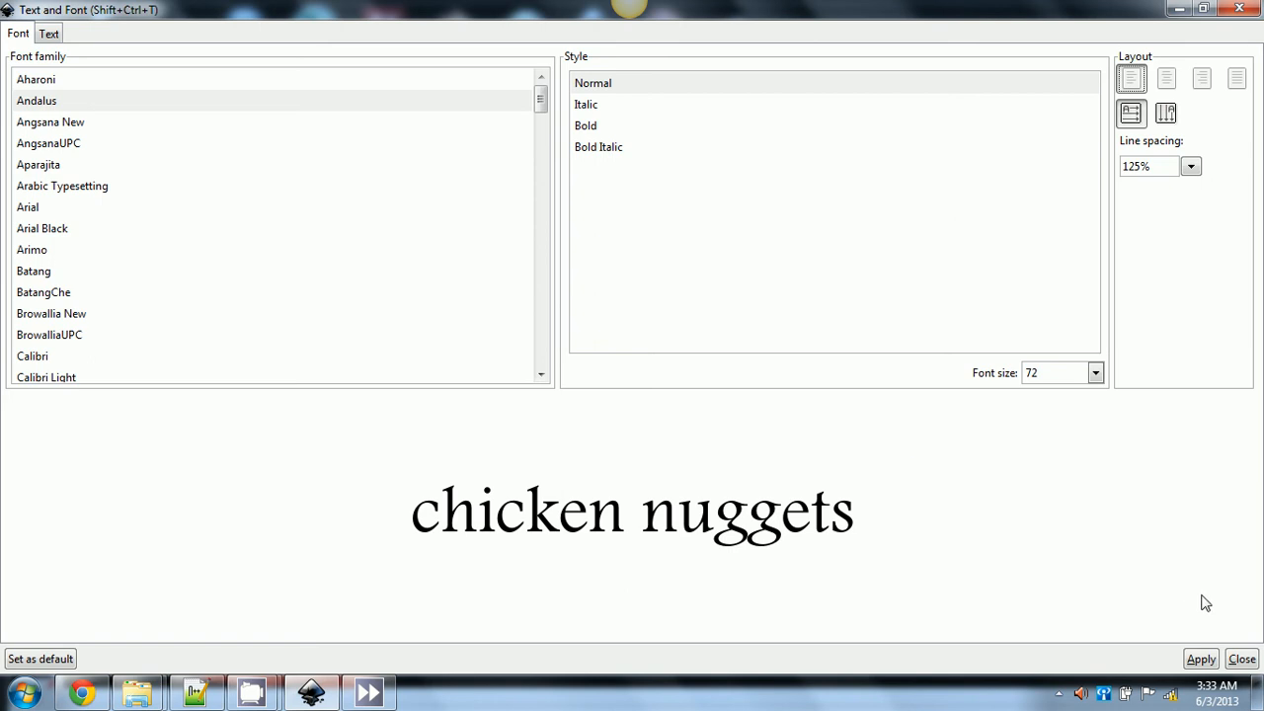
pyautogui.click(1197, 659)
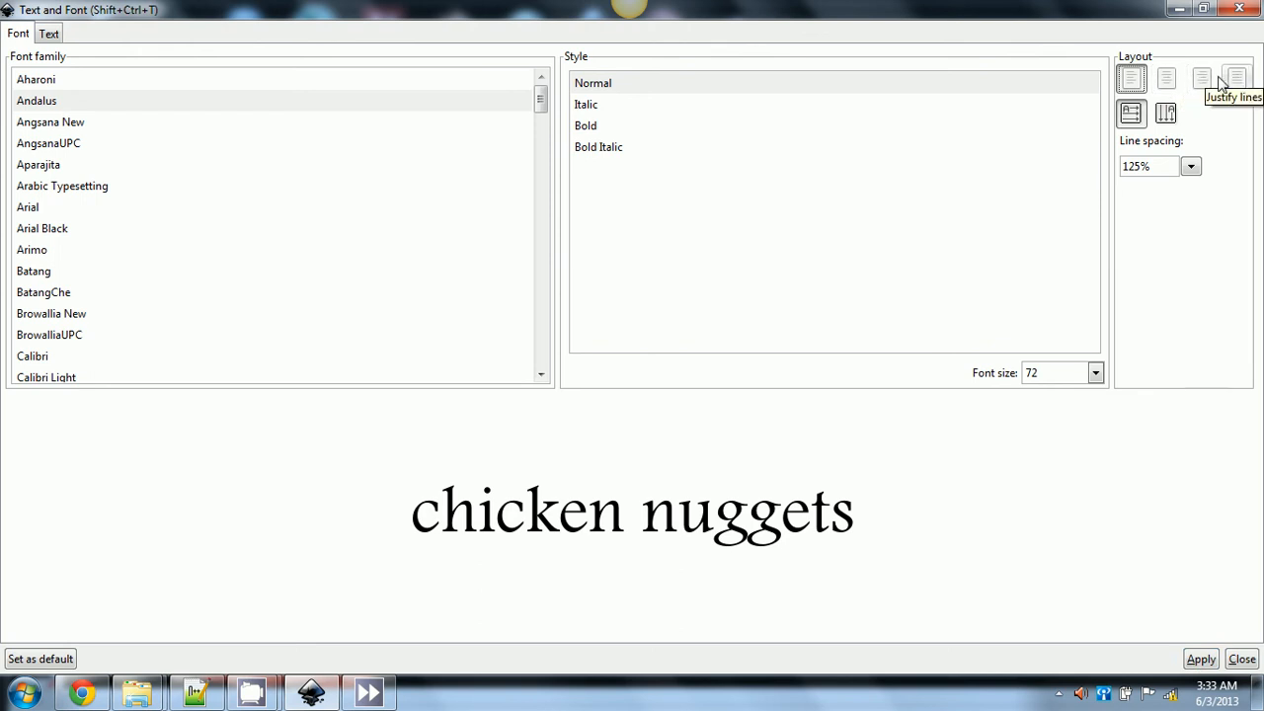
pyautogui.click(1199, 662)
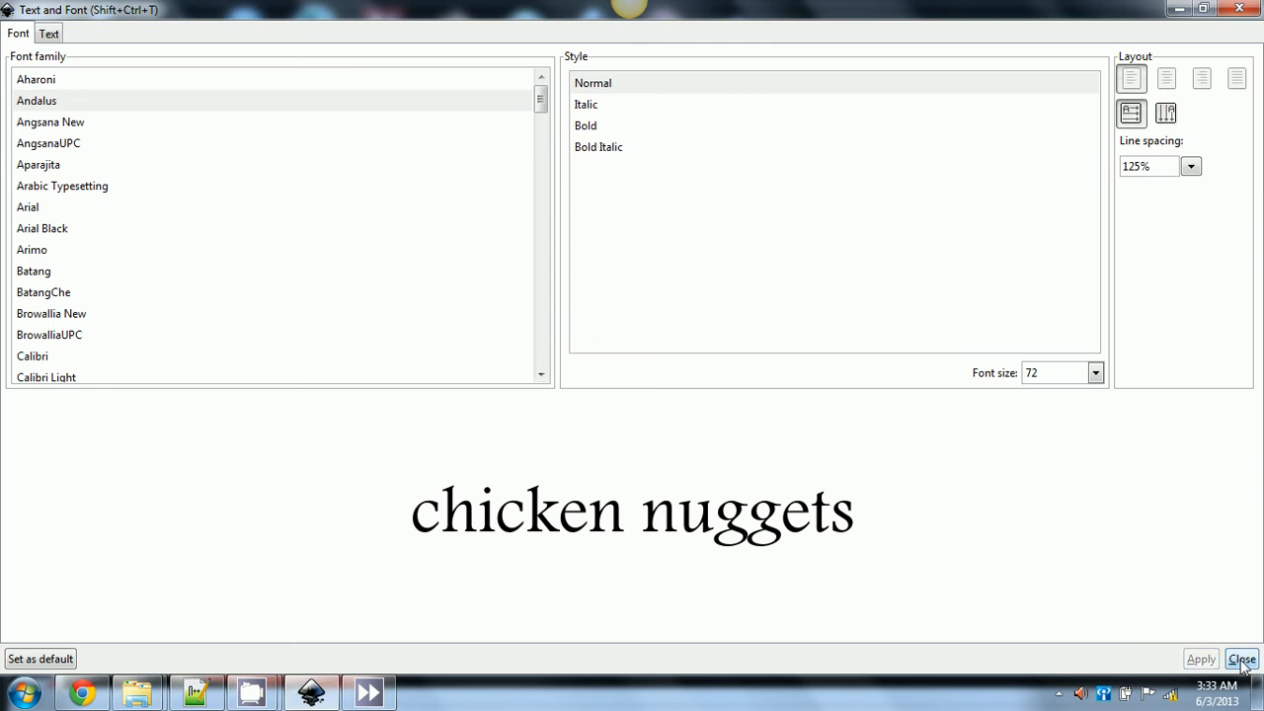
# - Close the font dialog, fill the text with Lime (#00FF00) and give it a black stroke
pyautogui.click(1242, 659)
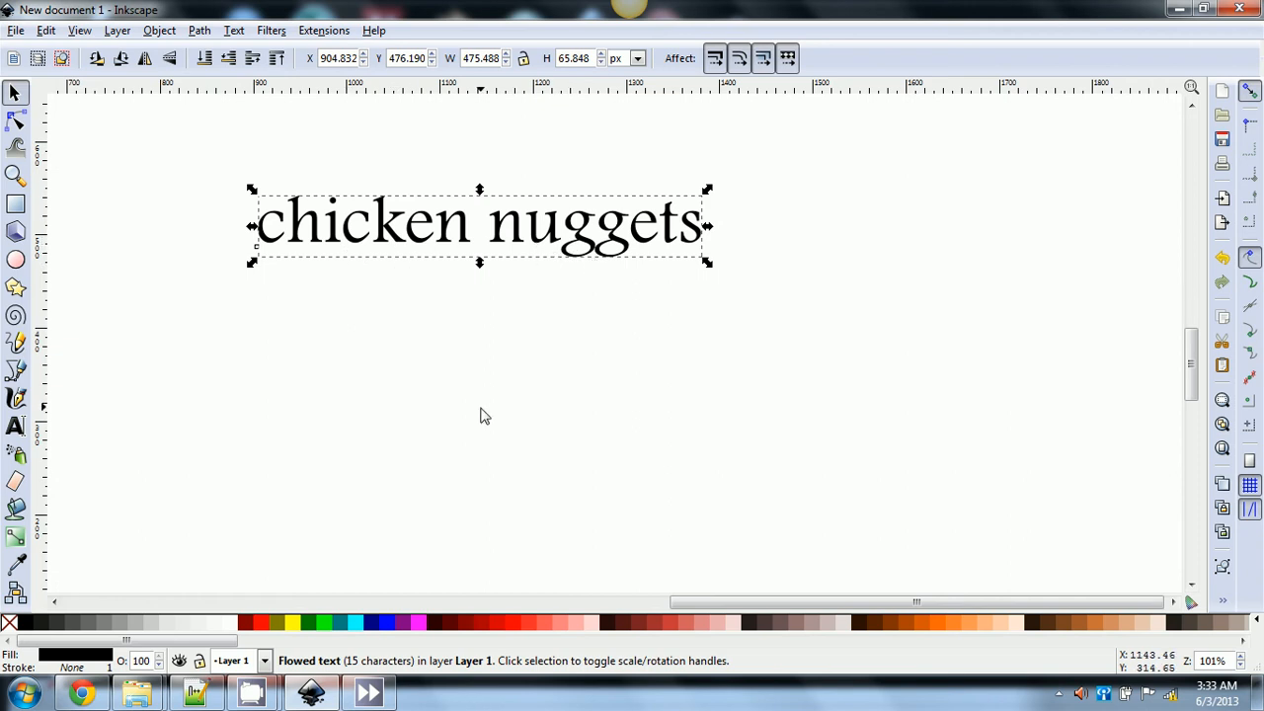
pyautogui.click(325, 622)
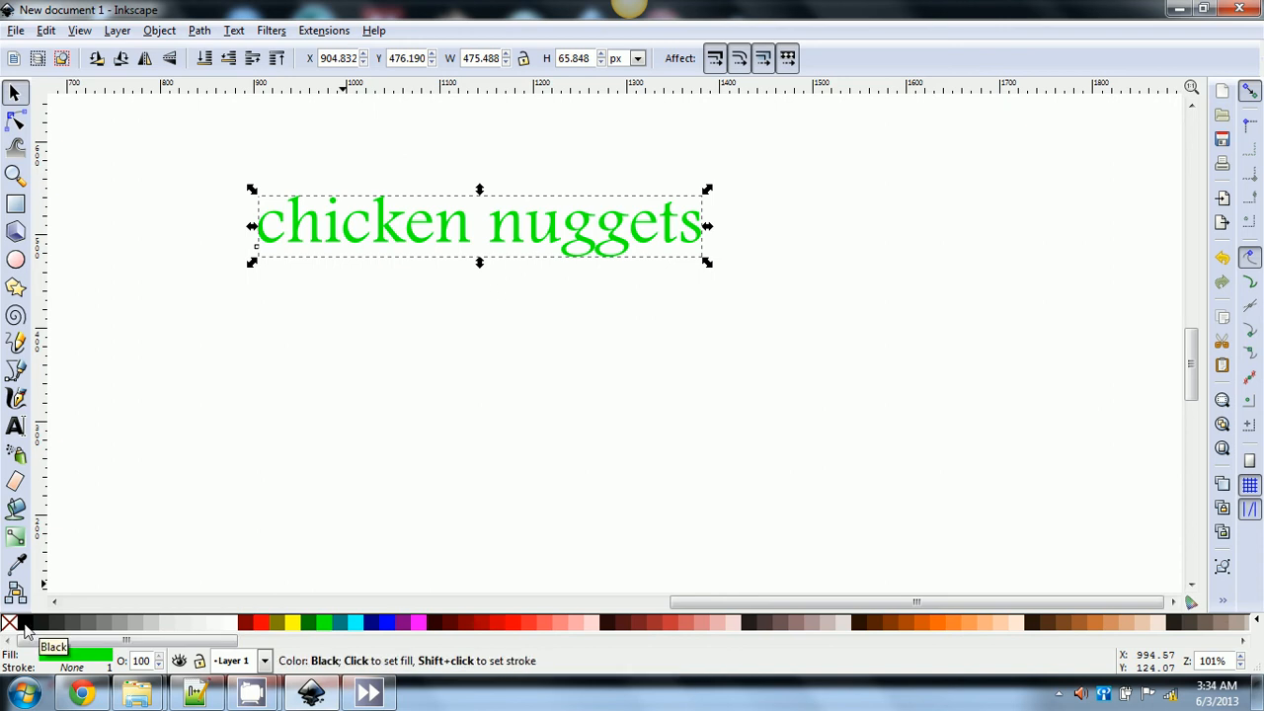
pyautogui.press('shift')
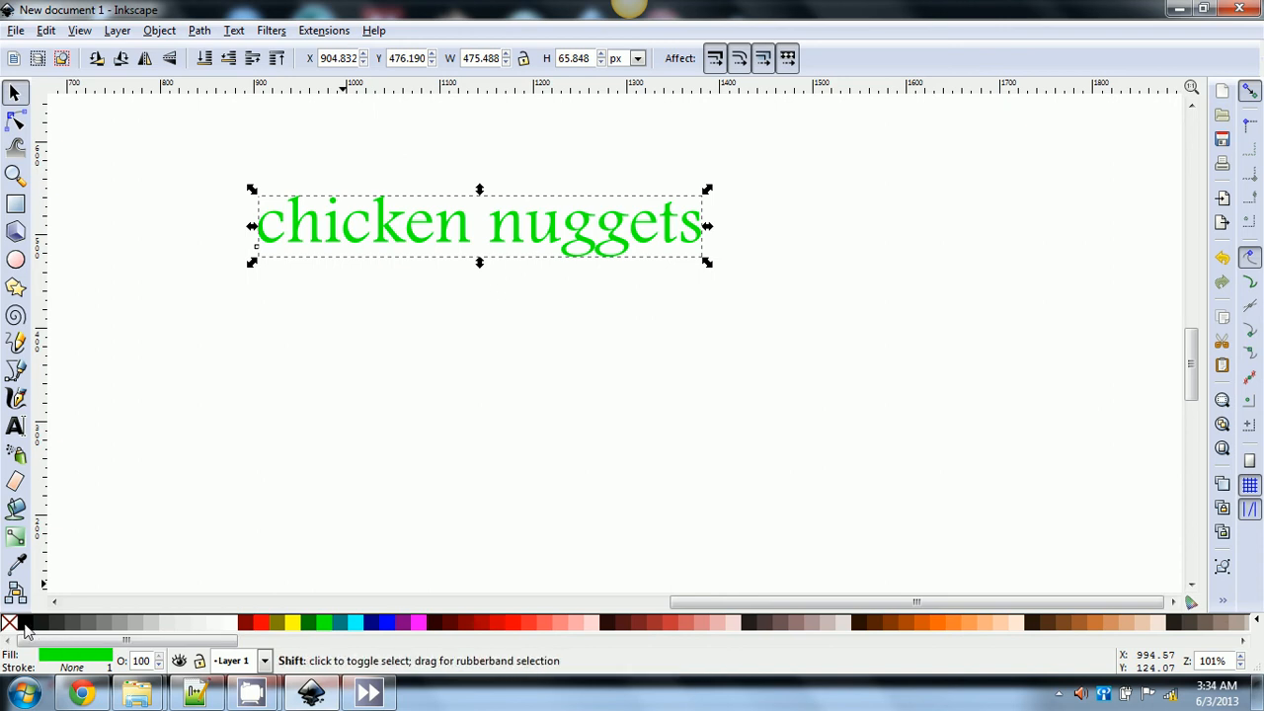
pyautogui.keyDown('shift'); pyautogui.click(24, 623); pyautogui.keyUp('shift')
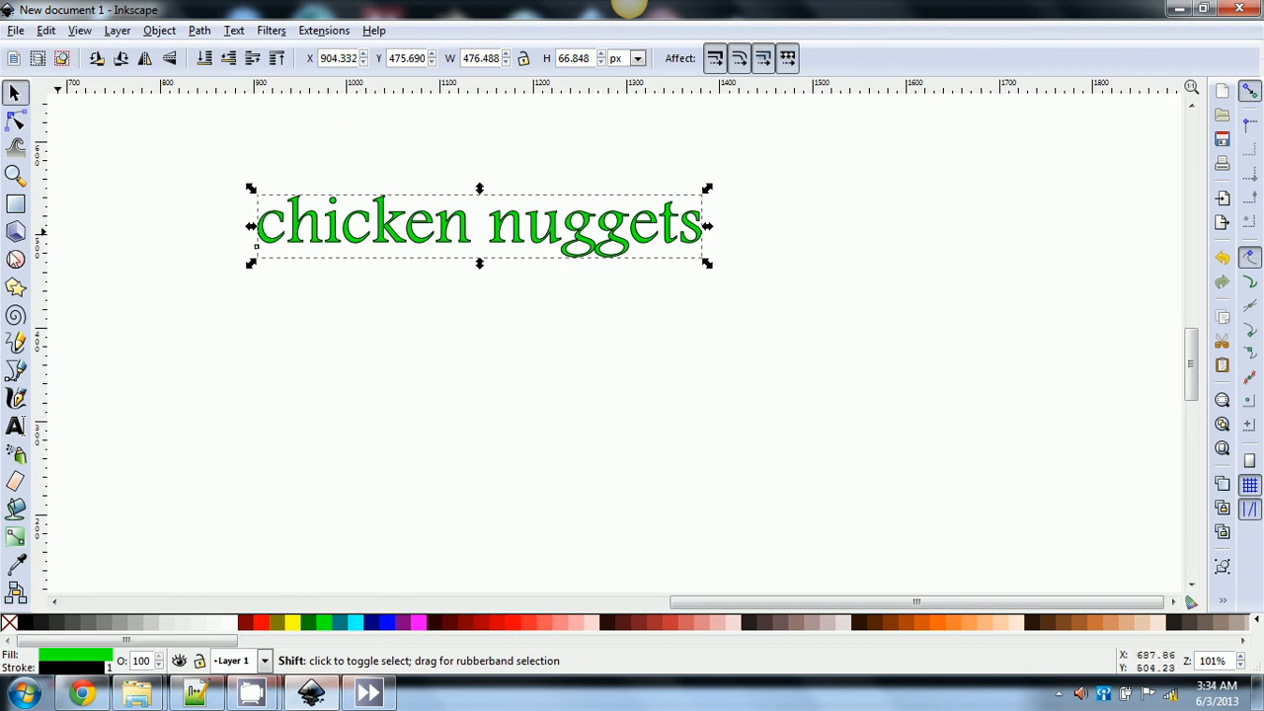
# - Draw an ellipse below the text and put the text on the ellipse's path
pyautogui.click(15, 259)
pyautogui.moveTo(396, 281)
pyautogui.mouseDown()
pyautogui.moveTo(590, 432)
pyautogui.moveTo(602, 462)
pyautogui.mouseUp()
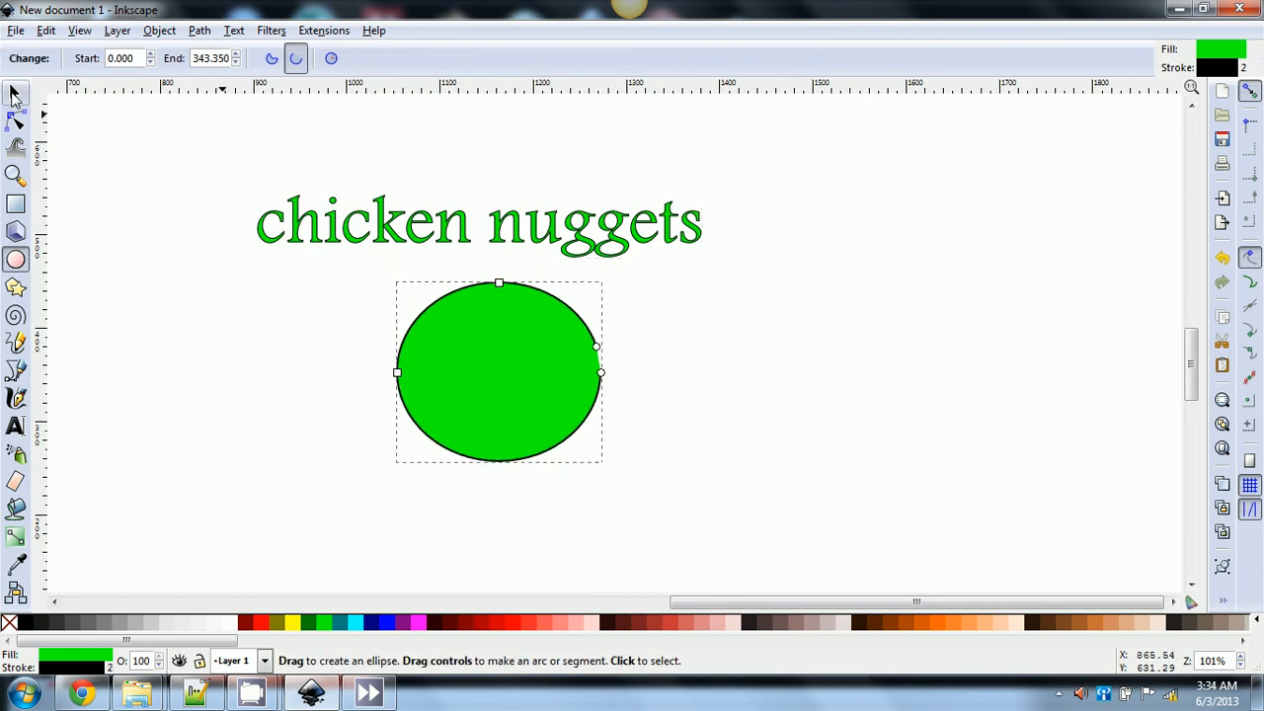
pyautogui.click(15, 92)
pyautogui.moveTo(202, 159); pyautogui.dragTo(697, 550)
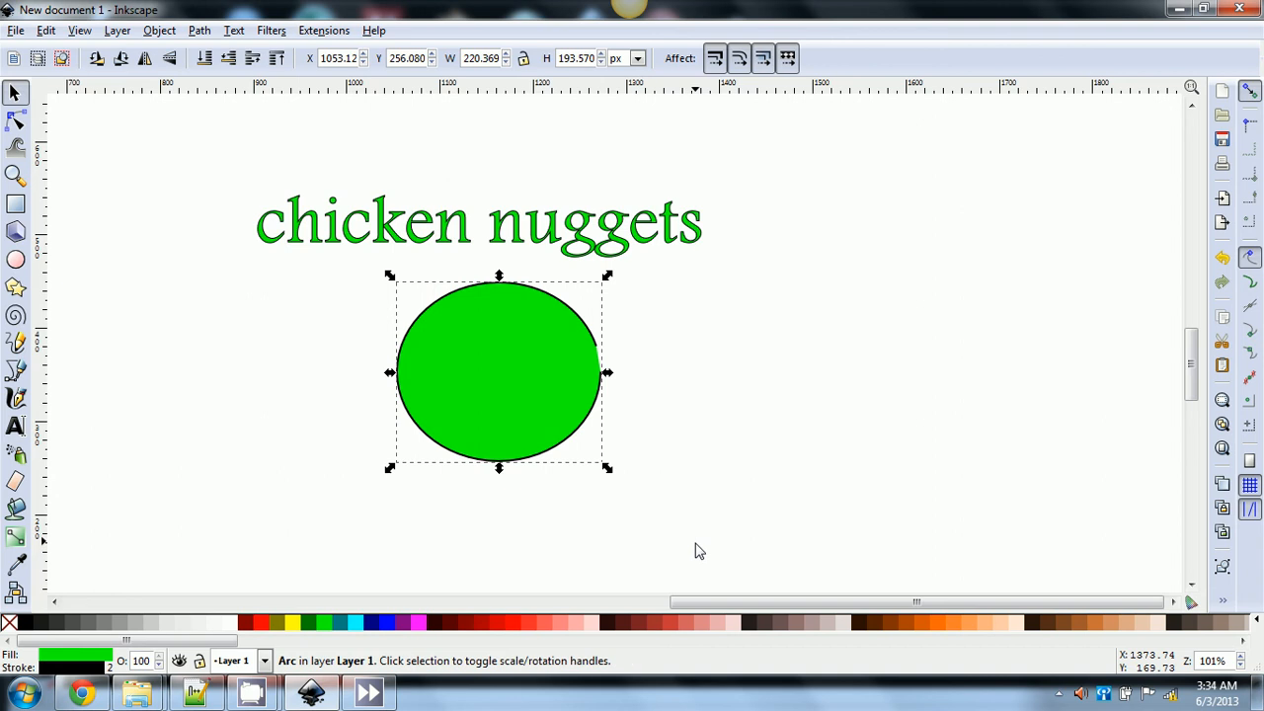
pyautogui.keyDown('shift'); pyautogui.click(541, 225); pyautogui.keyUp('shift')
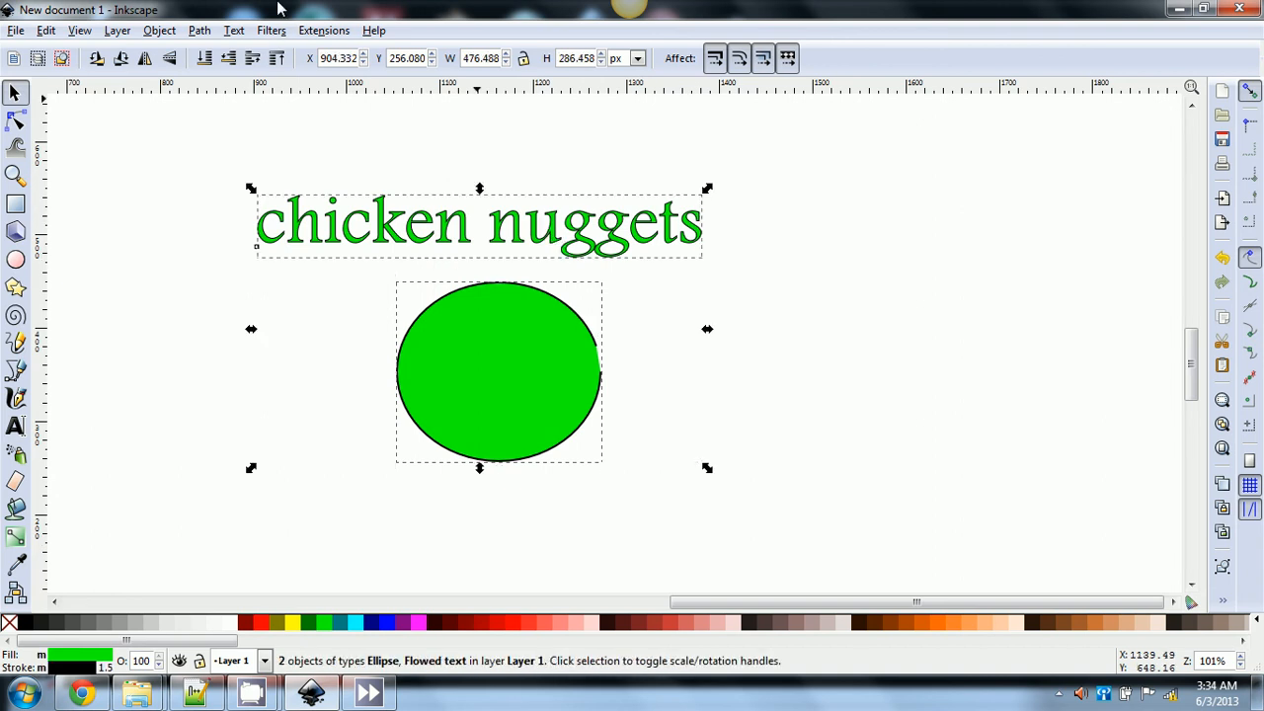
pyautogui.click(234, 31)
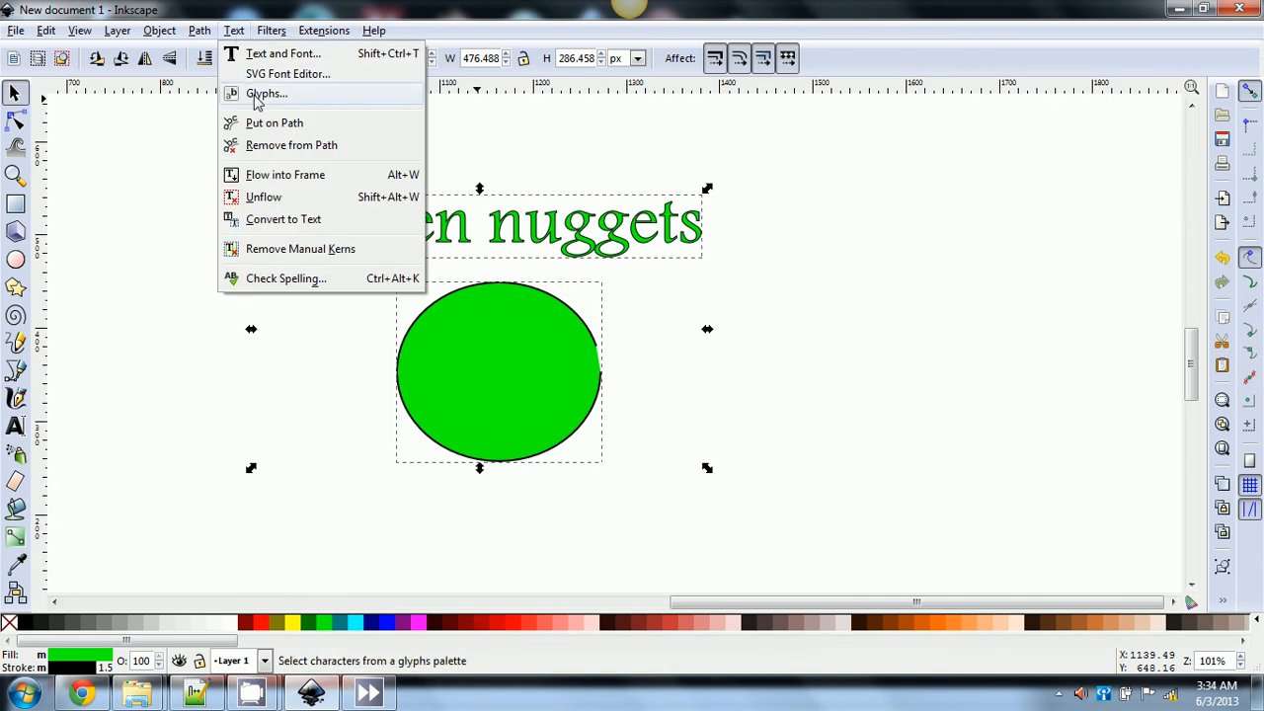
pyautogui.click(262, 127)
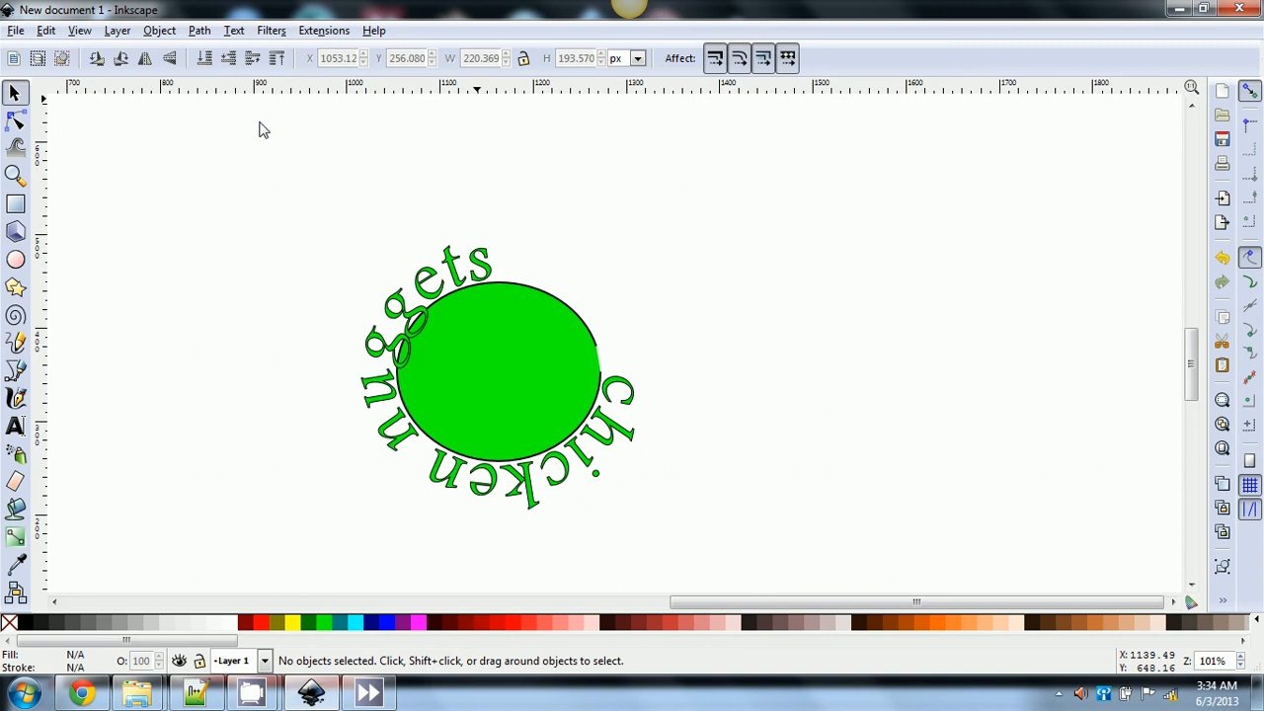
# - Enlarge the curved text to about 319 × 308 px and nudge it slightly right and down
pyautogui.click(622, 445)
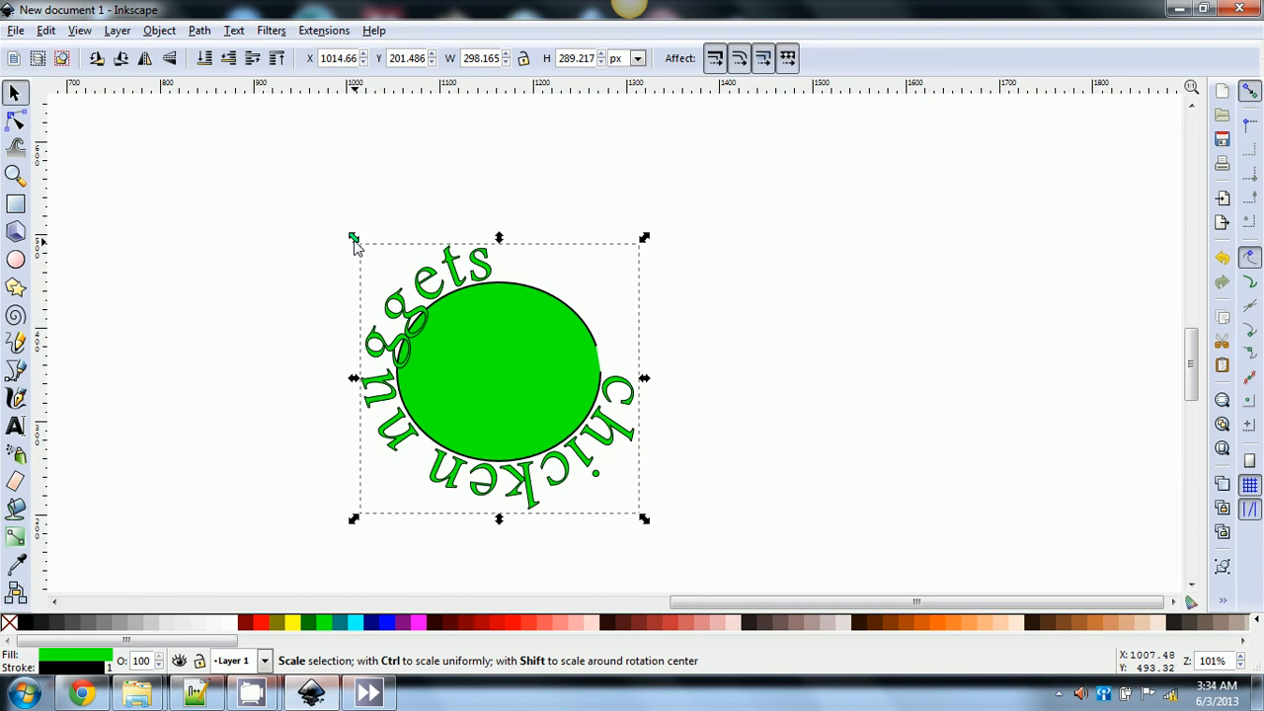
pyautogui.moveTo(354, 241); pyautogui.dragTo(330, 226)
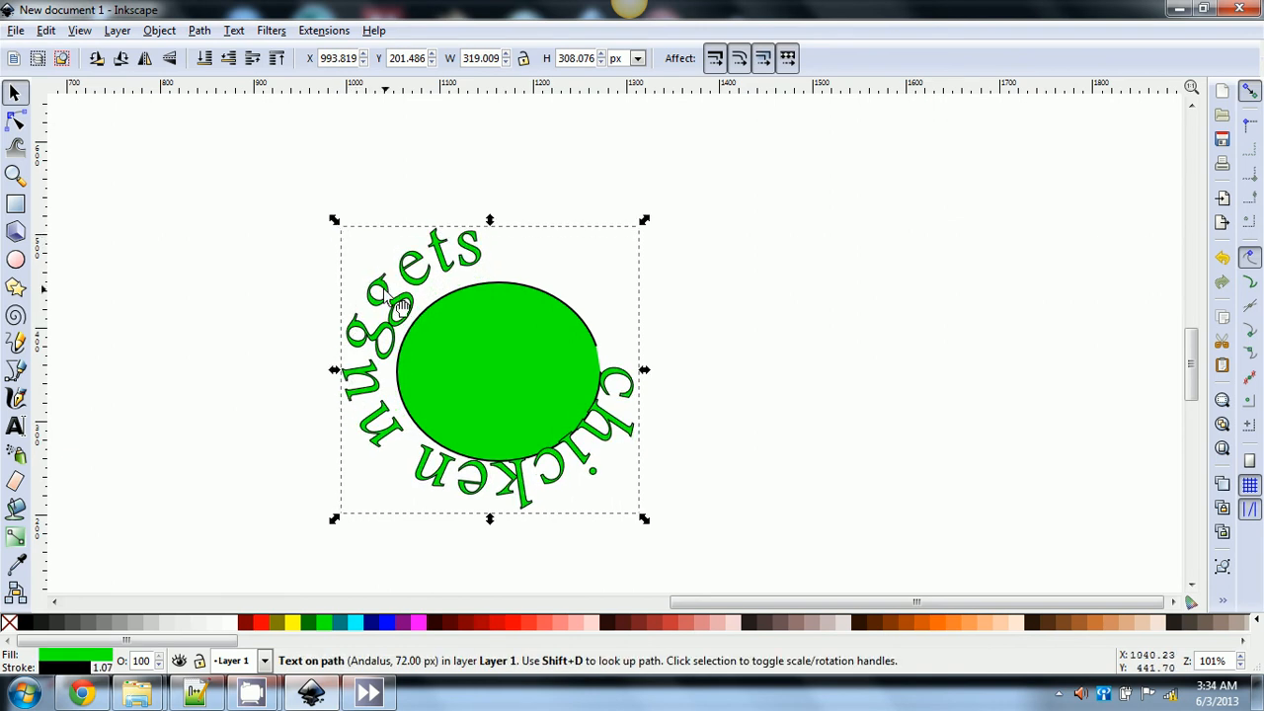
pyautogui.moveTo(399, 301); pyautogui.dragTo(405, 308)
pyautogui.click(321, 273)
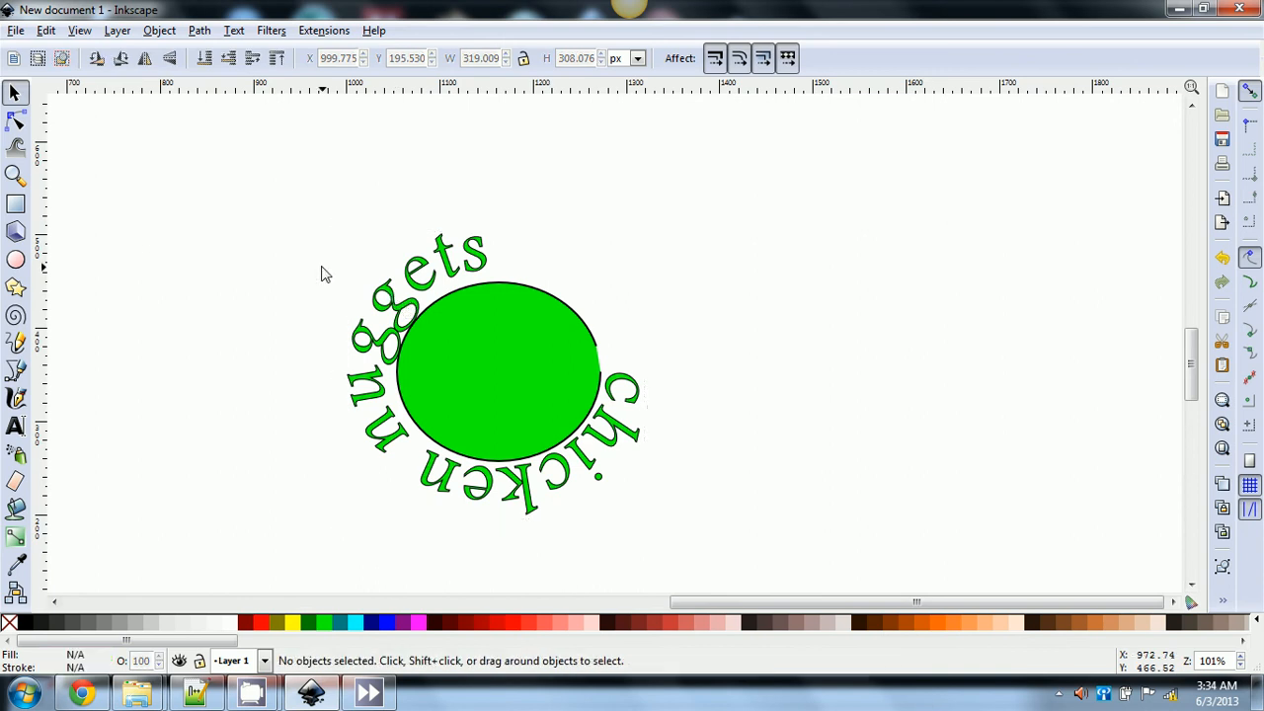
# - Rotate the curved text so 'nuggets' arcs over the ellipse top and 'chicken' along its bottom
pyautogui.click(390, 316)
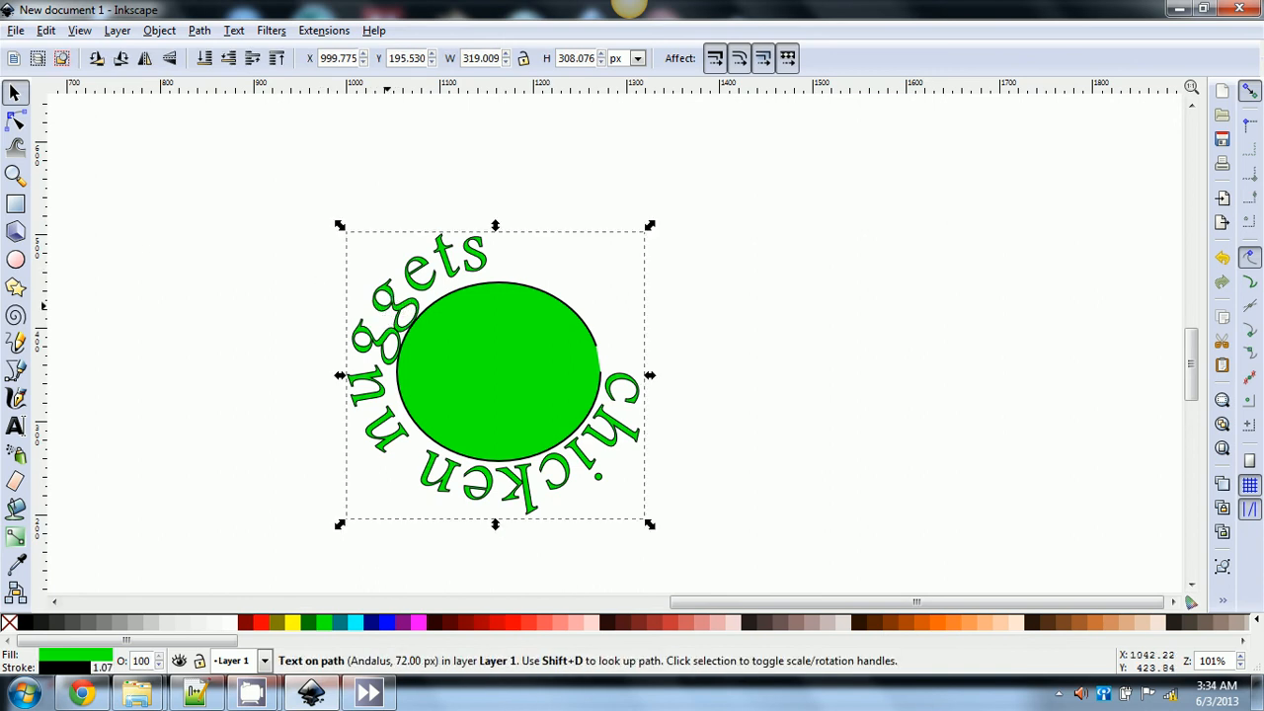
pyautogui.click(388, 304)
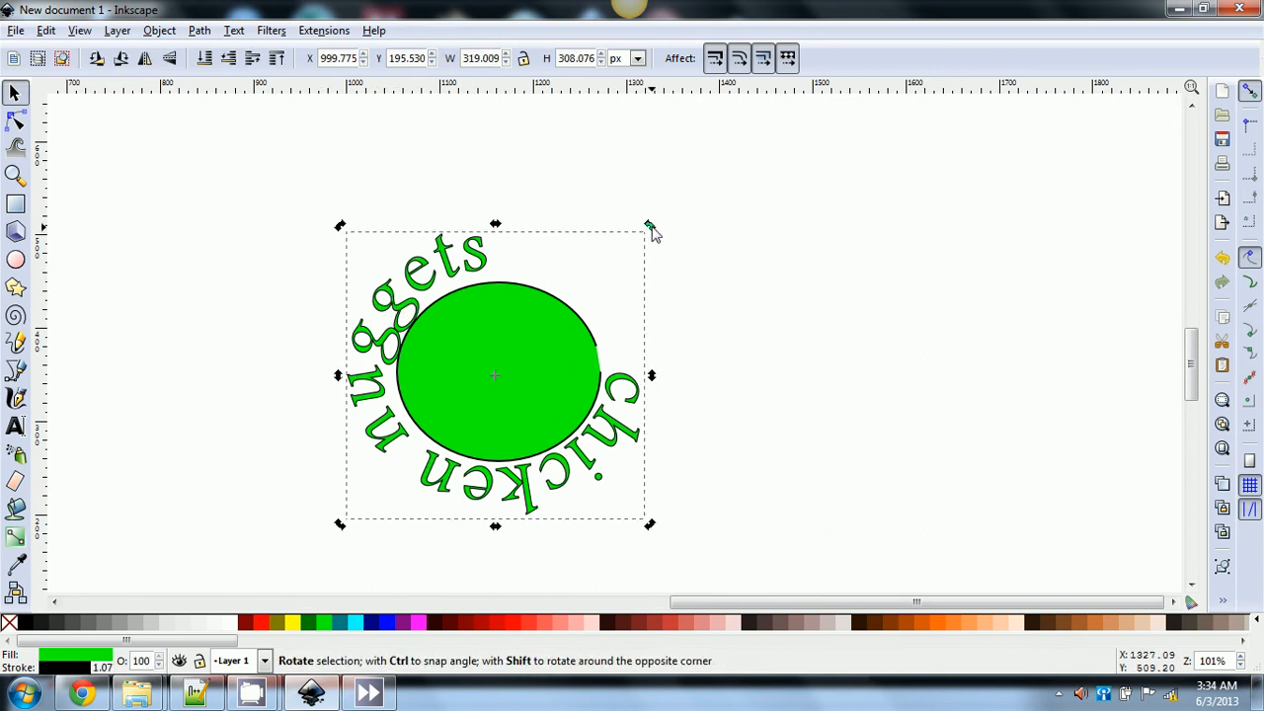
pyautogui.moveTo(664, 247); pyautogui.dragTo(675, 350)
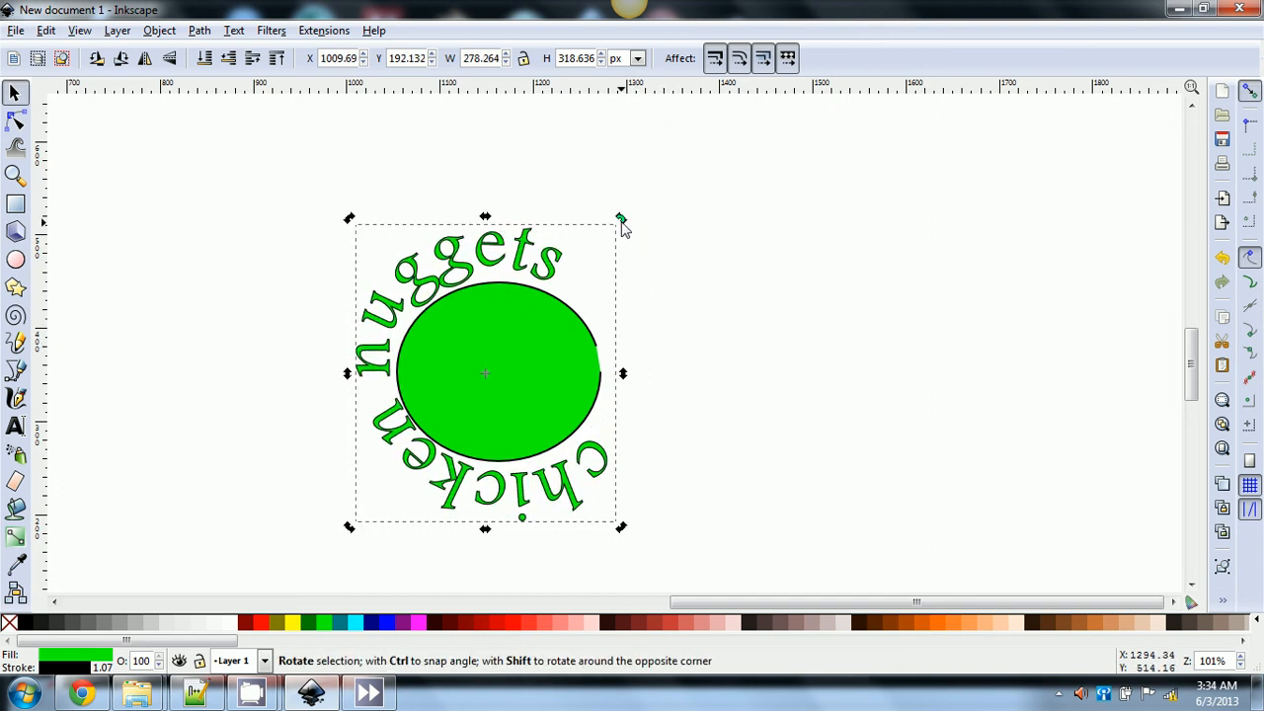
pyautogui.moveTo(623, 227); pyautogui.dragTo(649, 260)
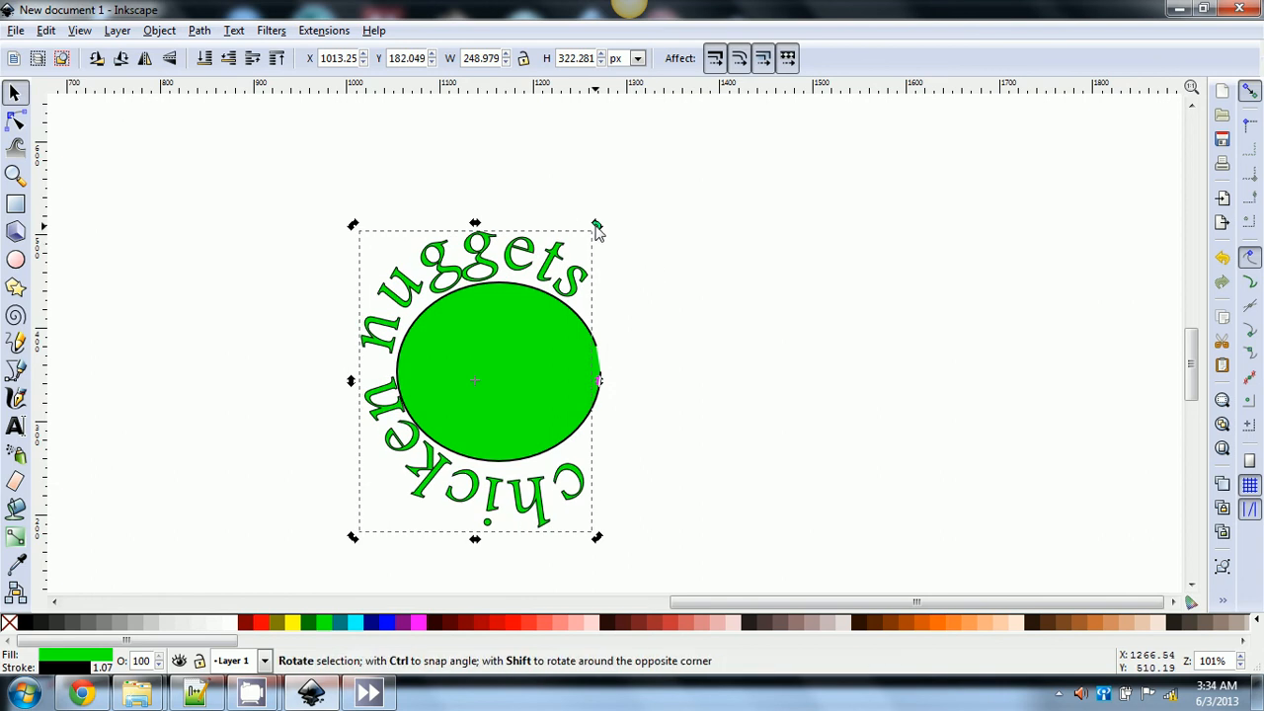
pyautogui.click(555, 119)
pyautogui.click(478, 279)
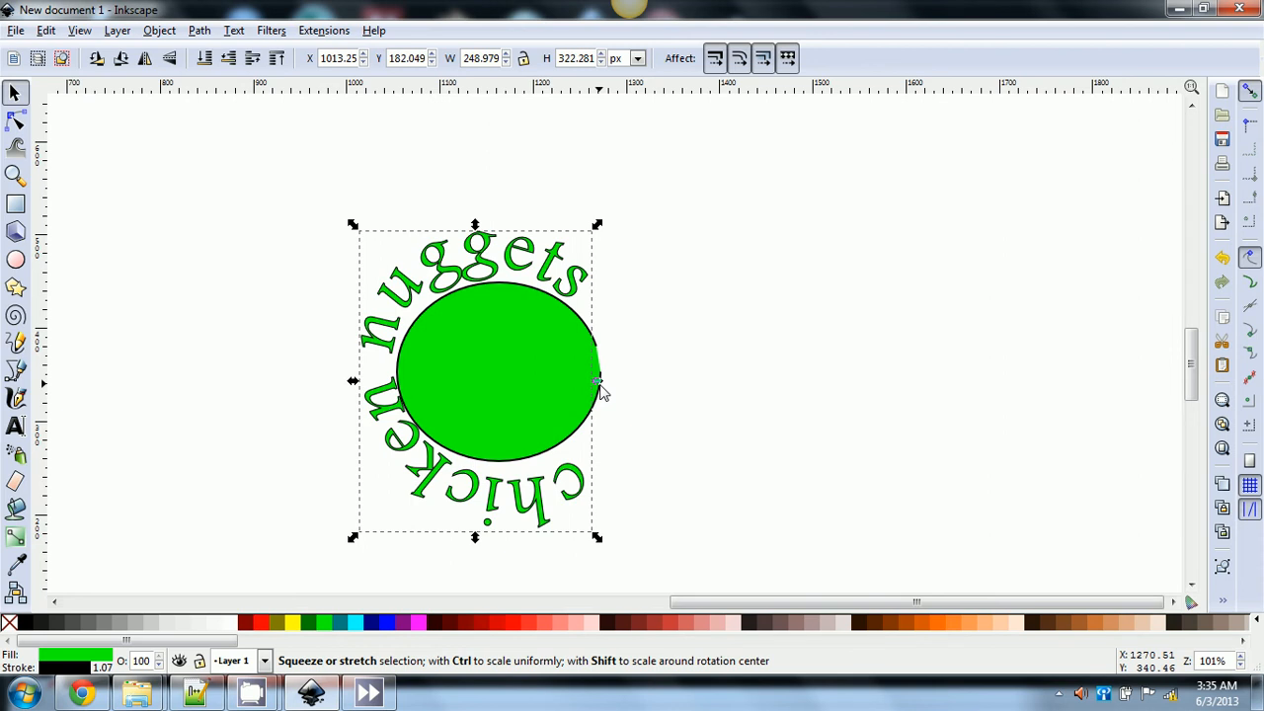
# - Skew and slightly rotate the curved 'chicken nuggets' text to about 253 × 324 px, then deselect
pyautogui.doubleClick(453, 276)
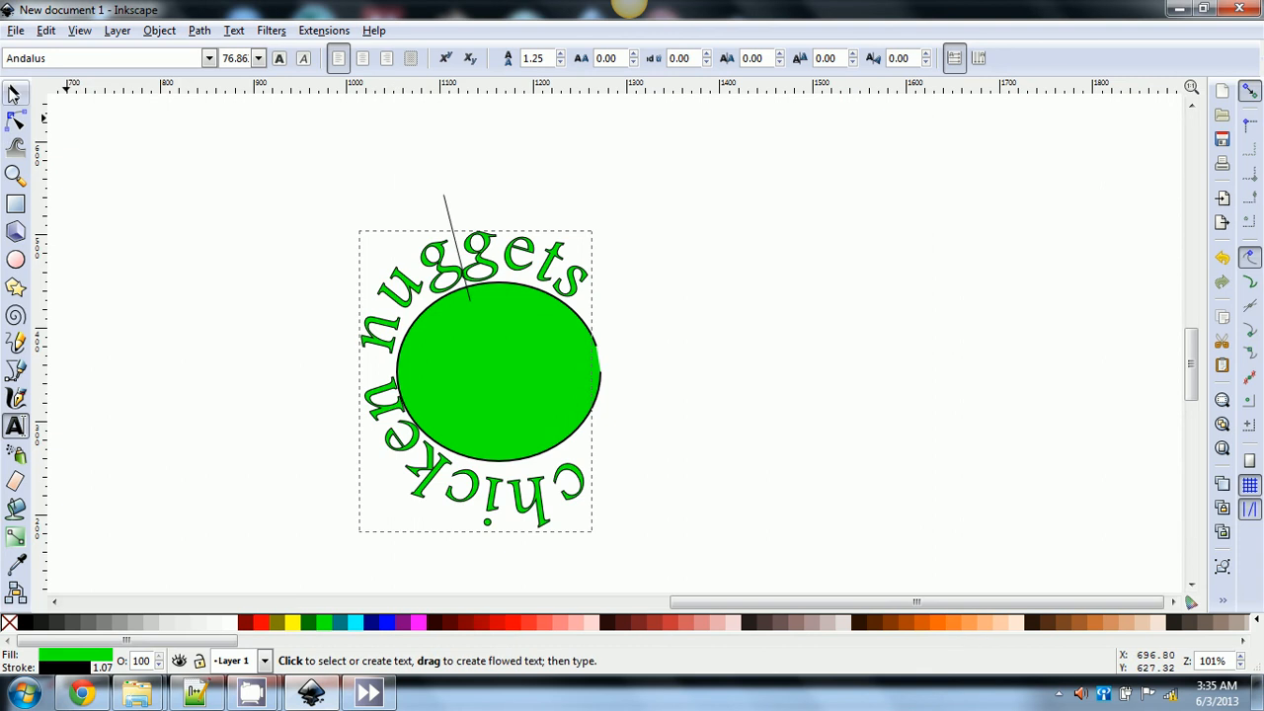
pyautogui.click(14, 93)
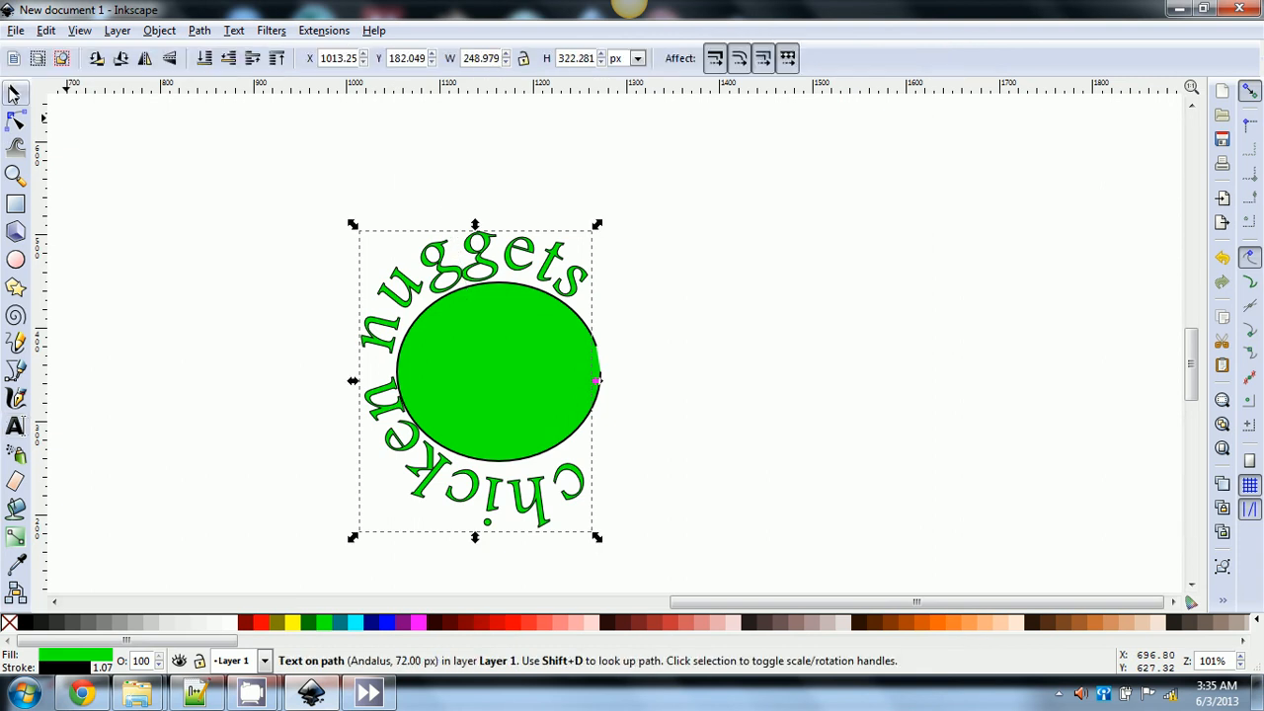
pyautogui.click(454, 273)
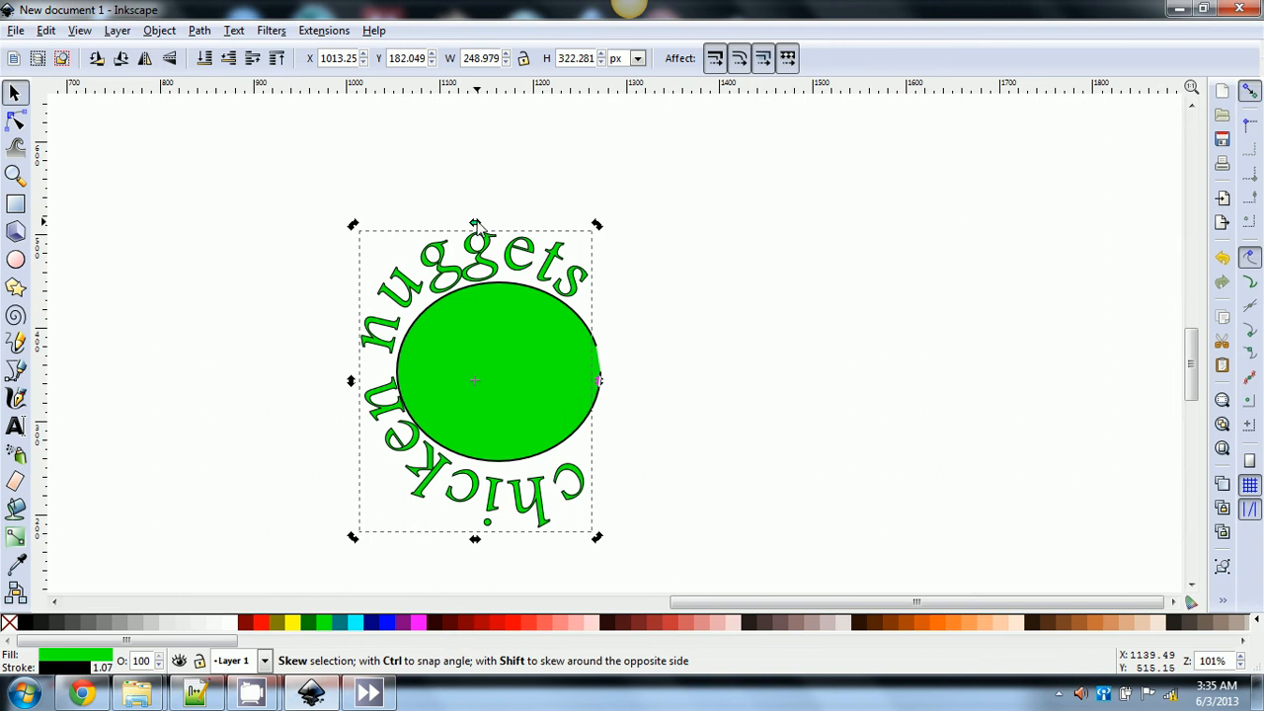
pyautogui.moveTo(475, 225)
pyautogui.mouseDown()
pyautogui.moveTo(555, 227)
pyautogui.moveTo(451, 218)
pyautogui.moveTo(477, 214)
pyautogui.mouseUp()
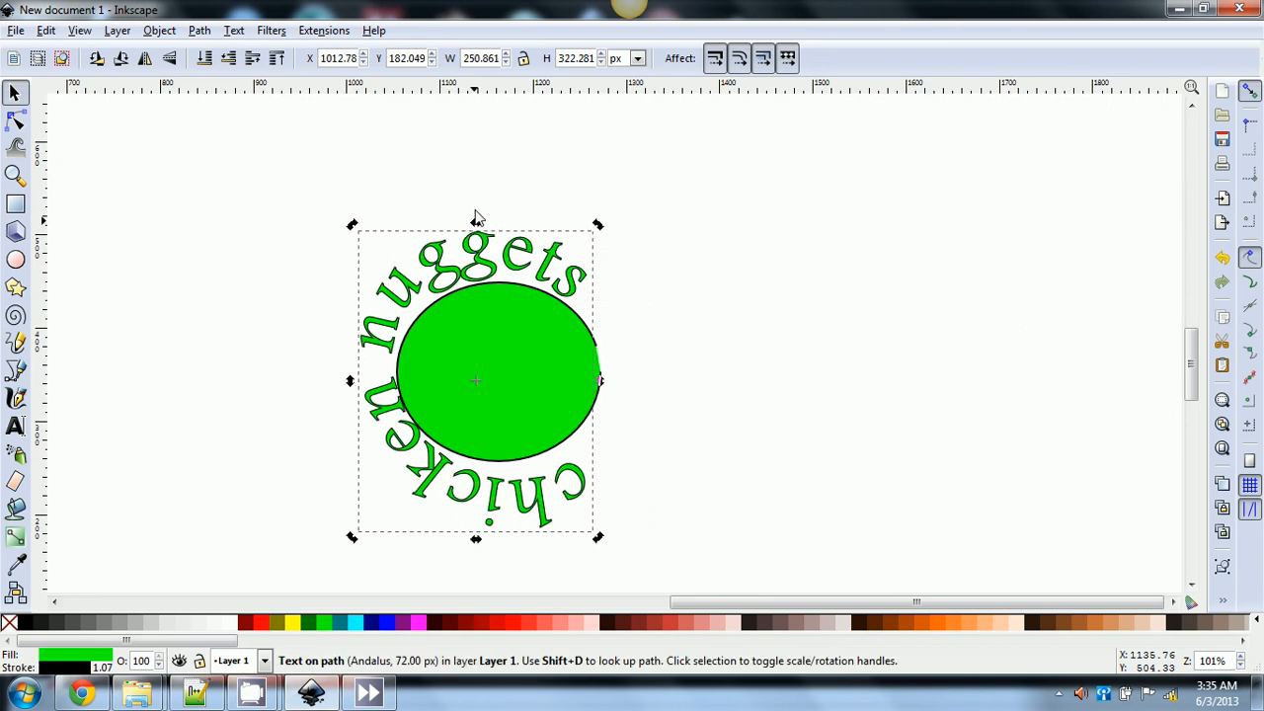
pyautogui.moveTo(599, 227); pyautogui.dragTo(606, 376)
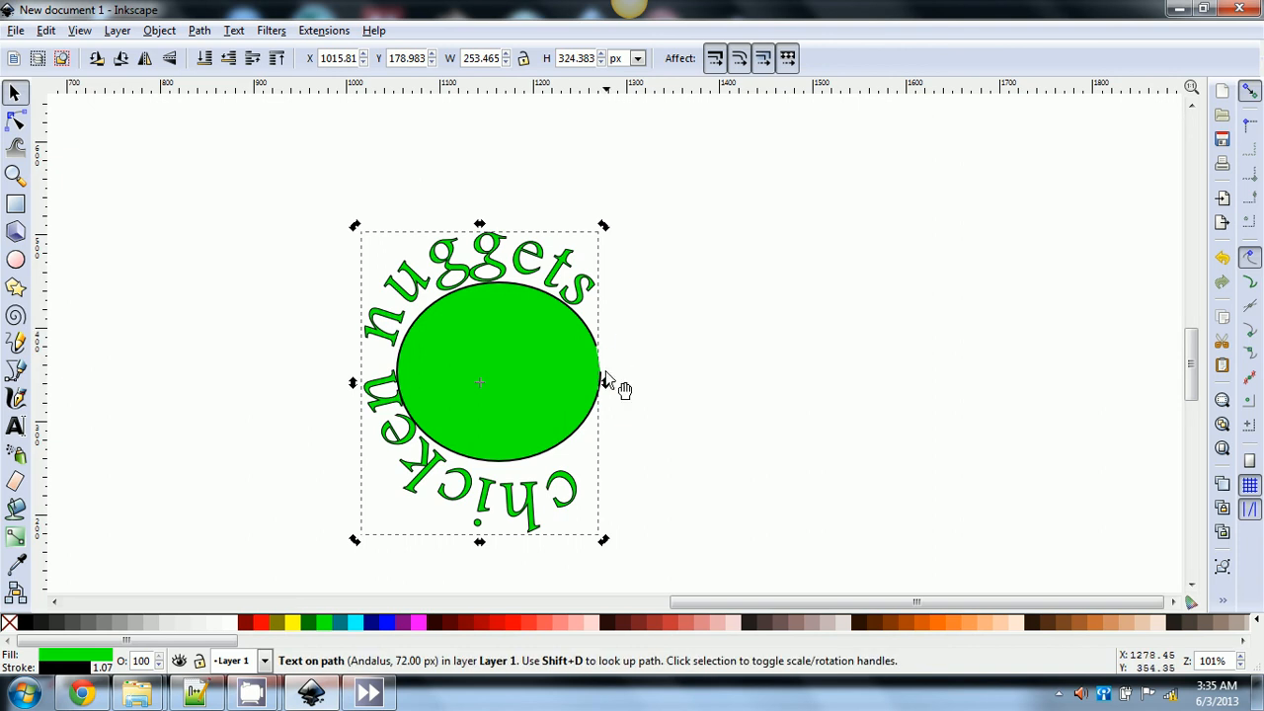
pyautogui.moveTo(606, 384)
pyautogui.mouseDown()
pyautogui.moveTo(609, 345)
pyautogui.moveTo(609, 394)
pyautogui.moveTo(606, 373)
pyautogui.mouseUp()
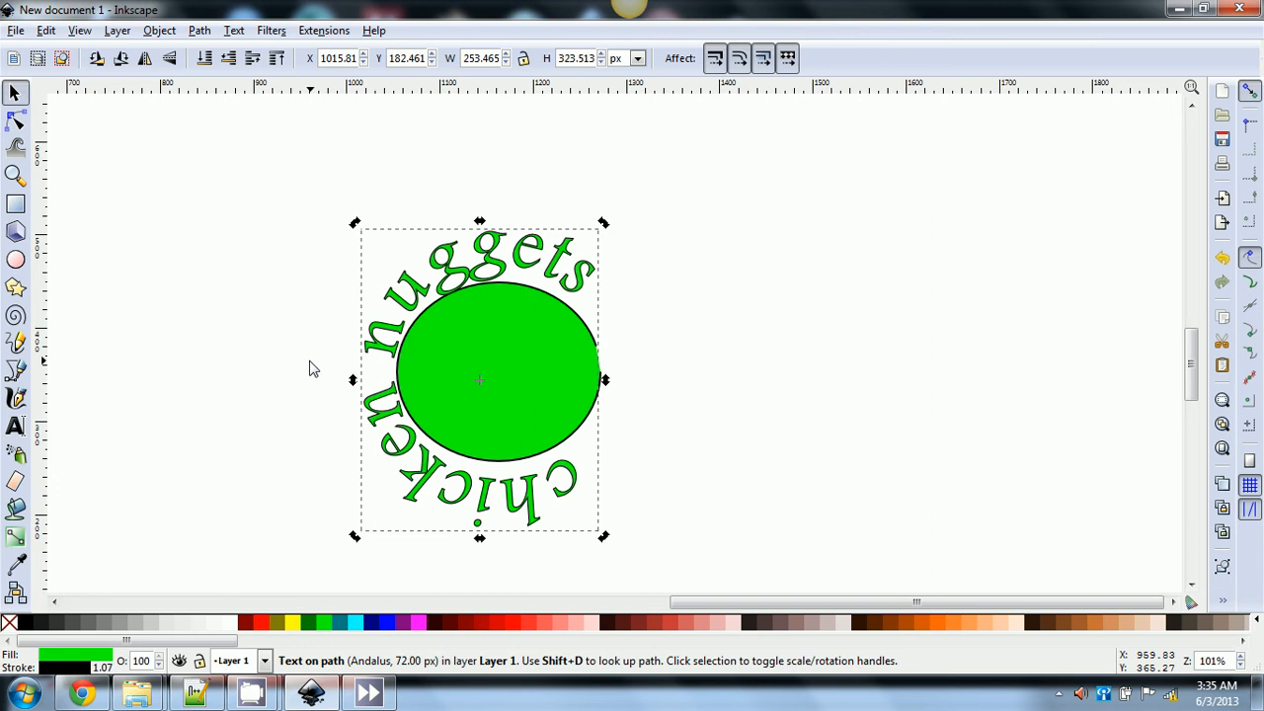
pyautogui.press('Escape')
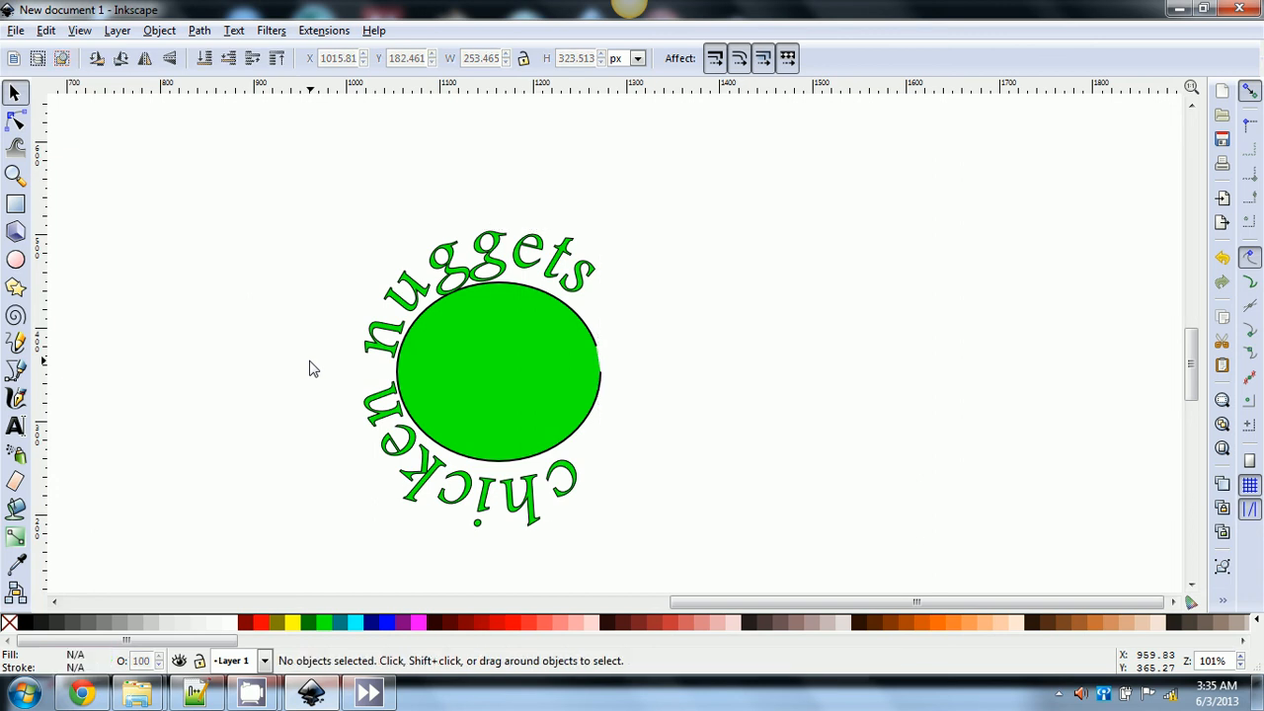
# - Undo the text's transformations, its placement on the circle, and the green circle itself
pyautogui.click(485, 395)
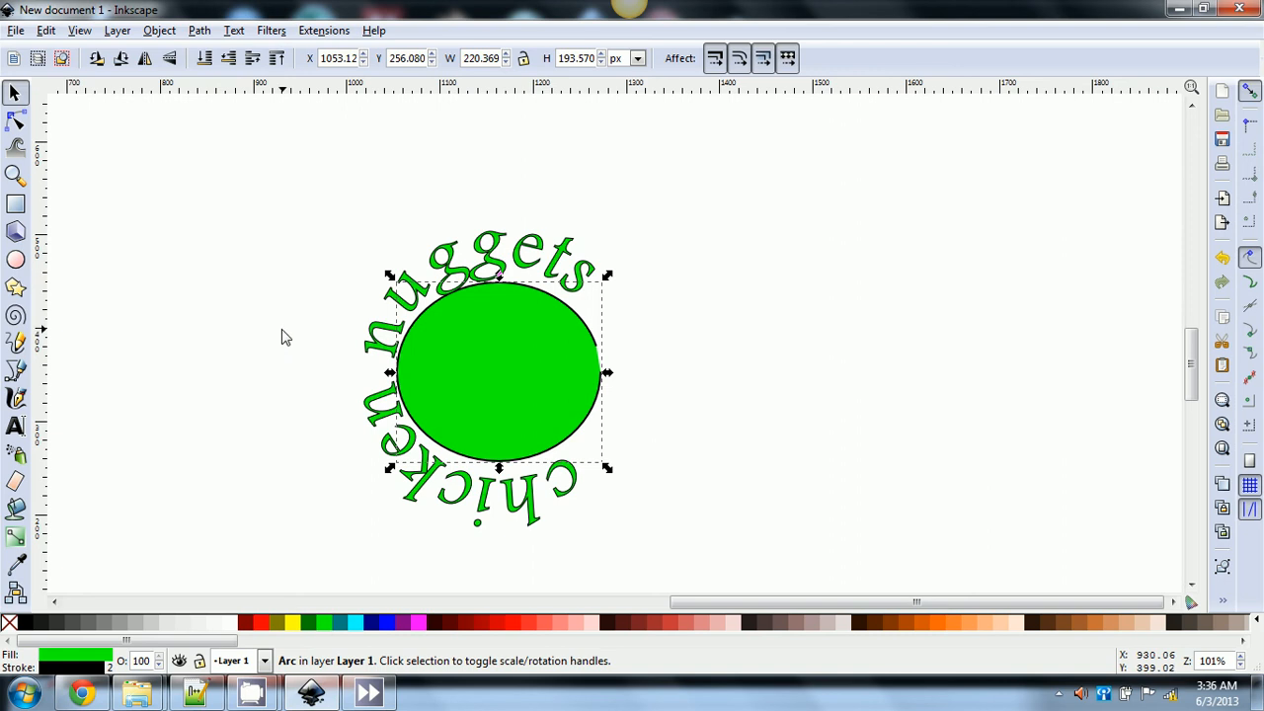
pyautogui.click(463, 264)
pyautogui.hotkey('ctrl', 'z')
pyautogui.hotkey('ctrl', 'z')
pyautogui.hotkey('ctrl', 'z')
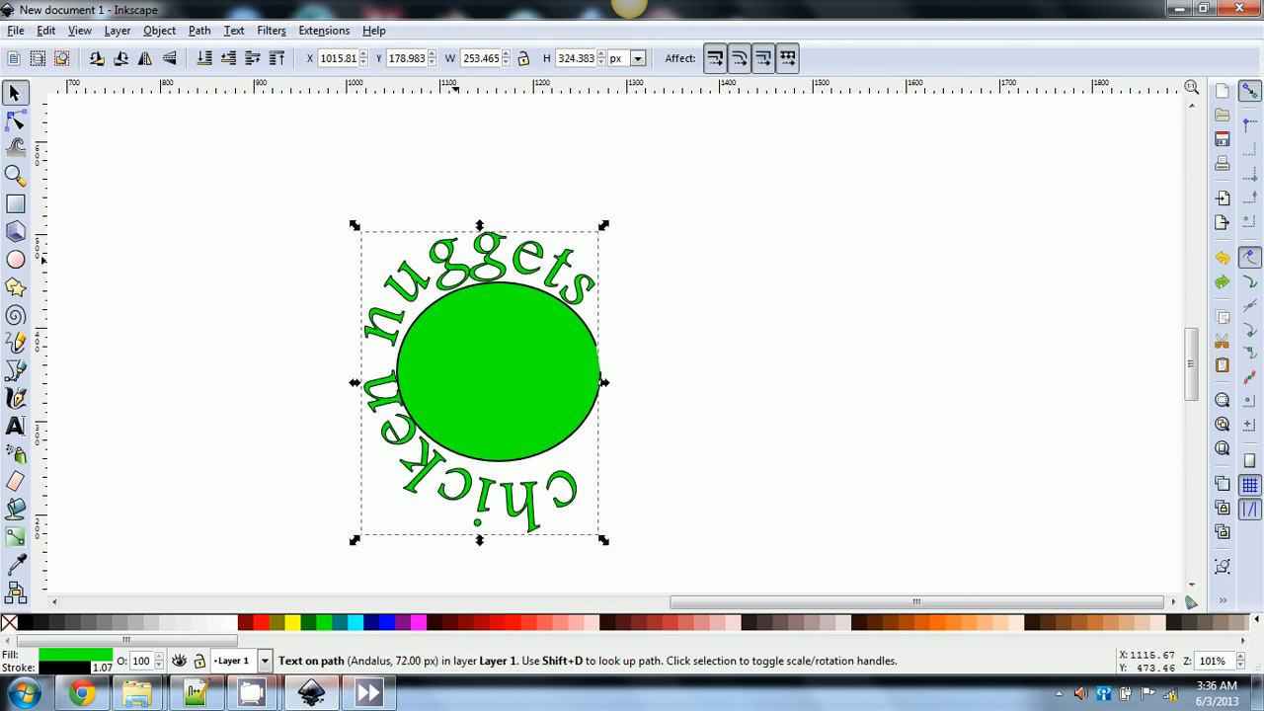
pyautogui.hotkey('ctrl', 'z')
pyautogui.hotkey('ctrl', 'z')
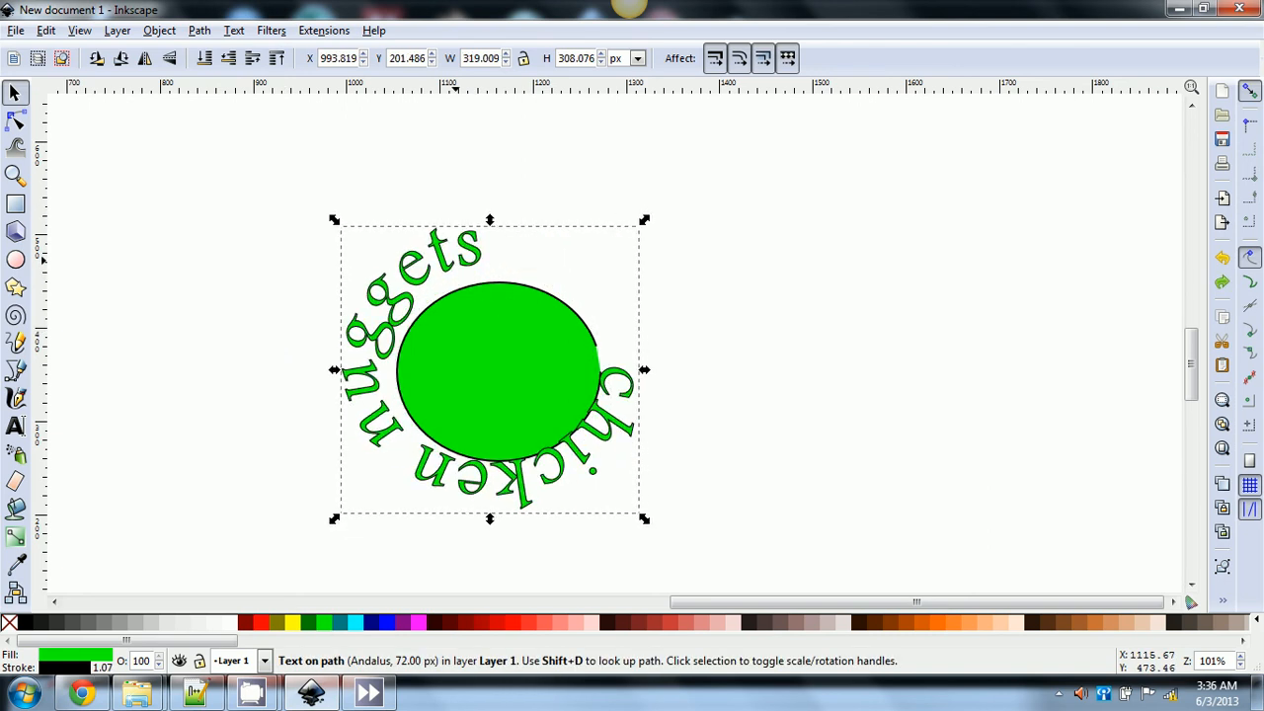
pyautogui.hotkey('ctrl', 'z')
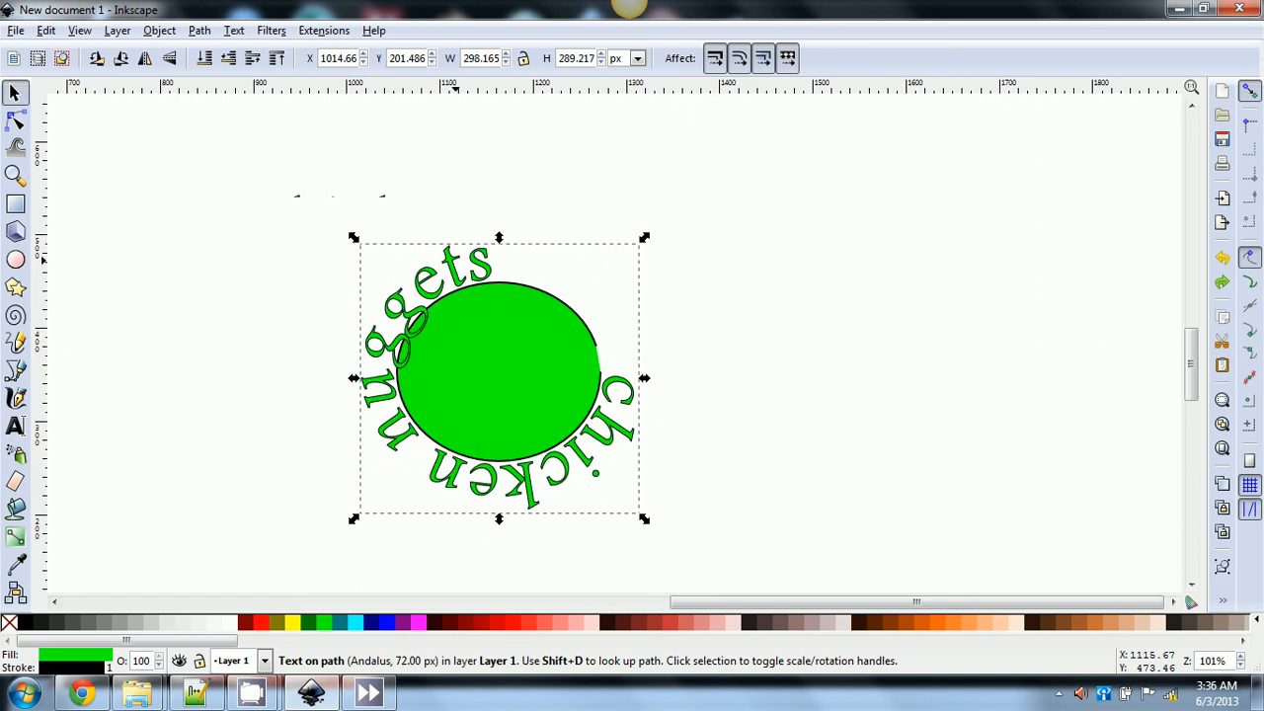
pyautogui.hotkey('ctrl', 'z')
pyautogui.hotkey('ctrl', 'z')
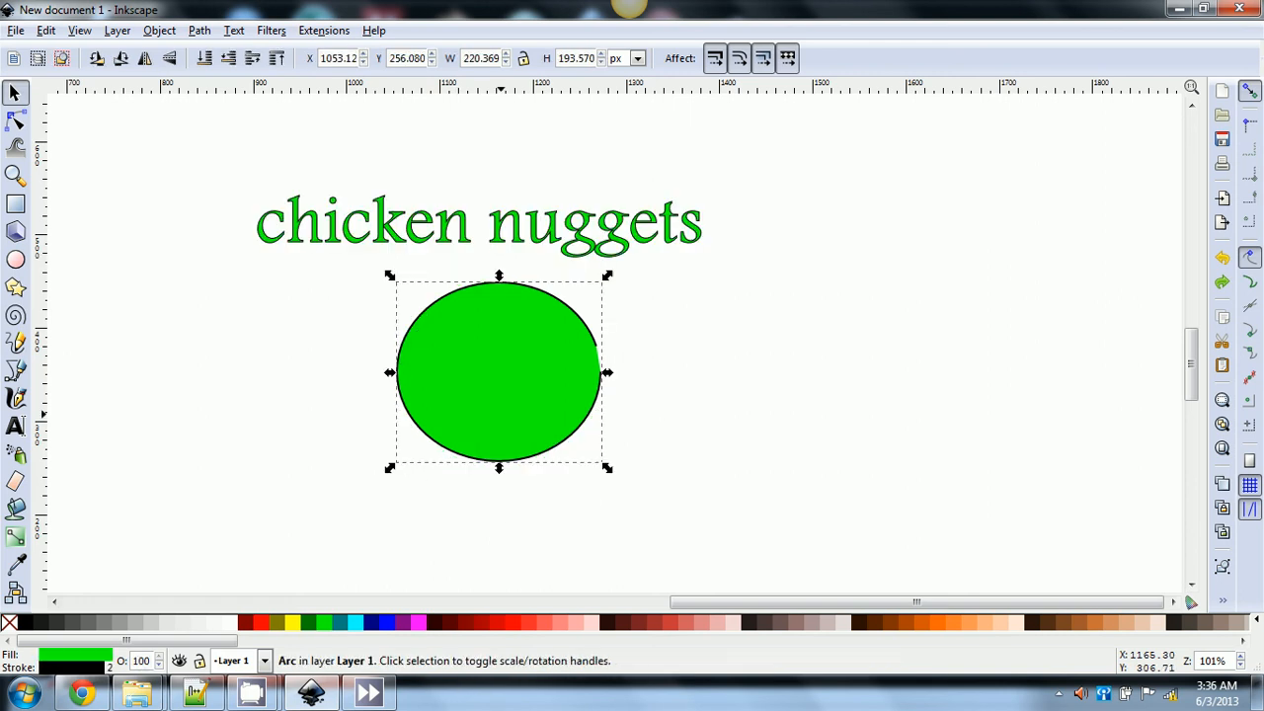
pyautogui.hotkey('ctrl', 'z')
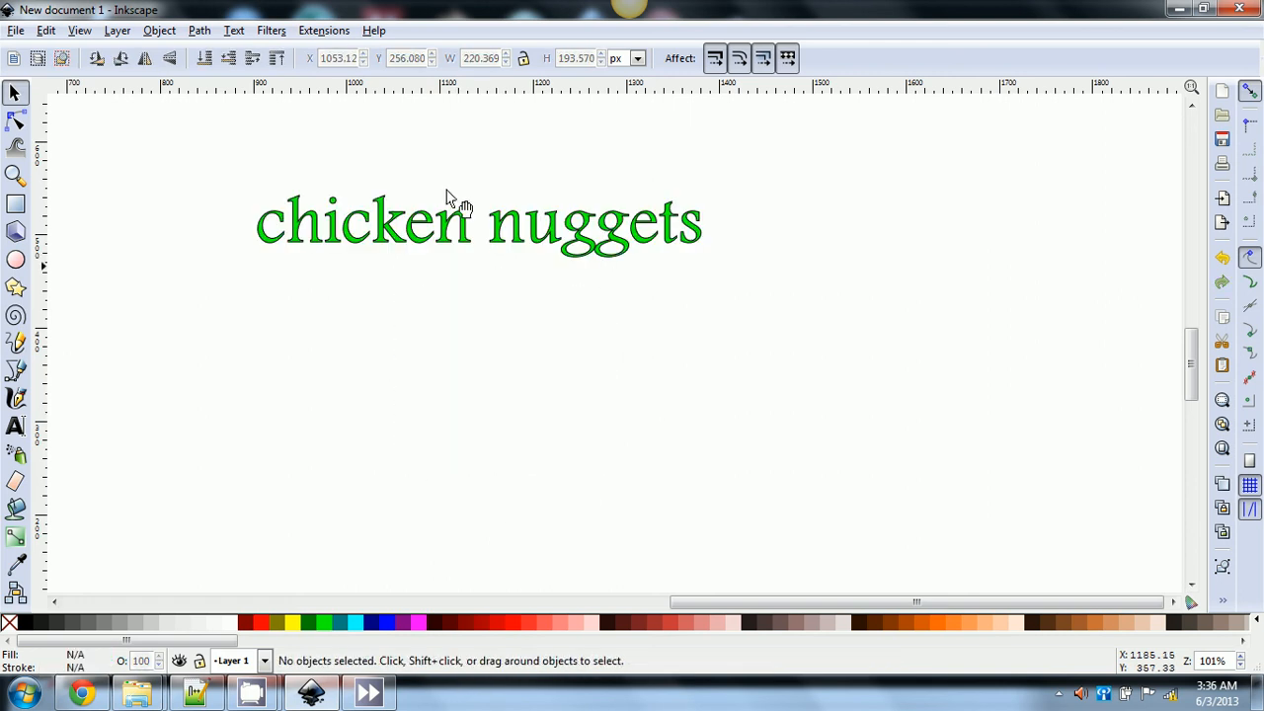
# - Try Text > Flow into Frame on the text, then draw a 286 × 299 px rectangle over its left part
pyautogui.click(235, 30)
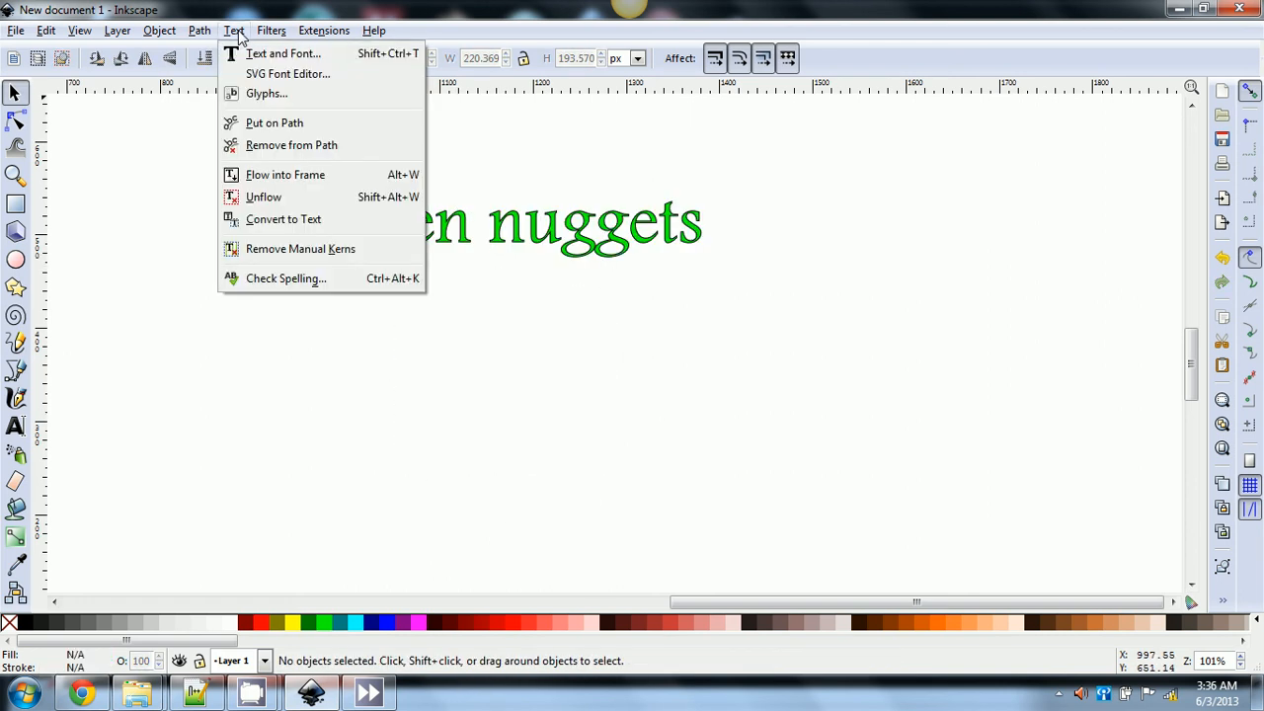
pyautogui.click(277, 182)
pyautogui.click(331, 219)
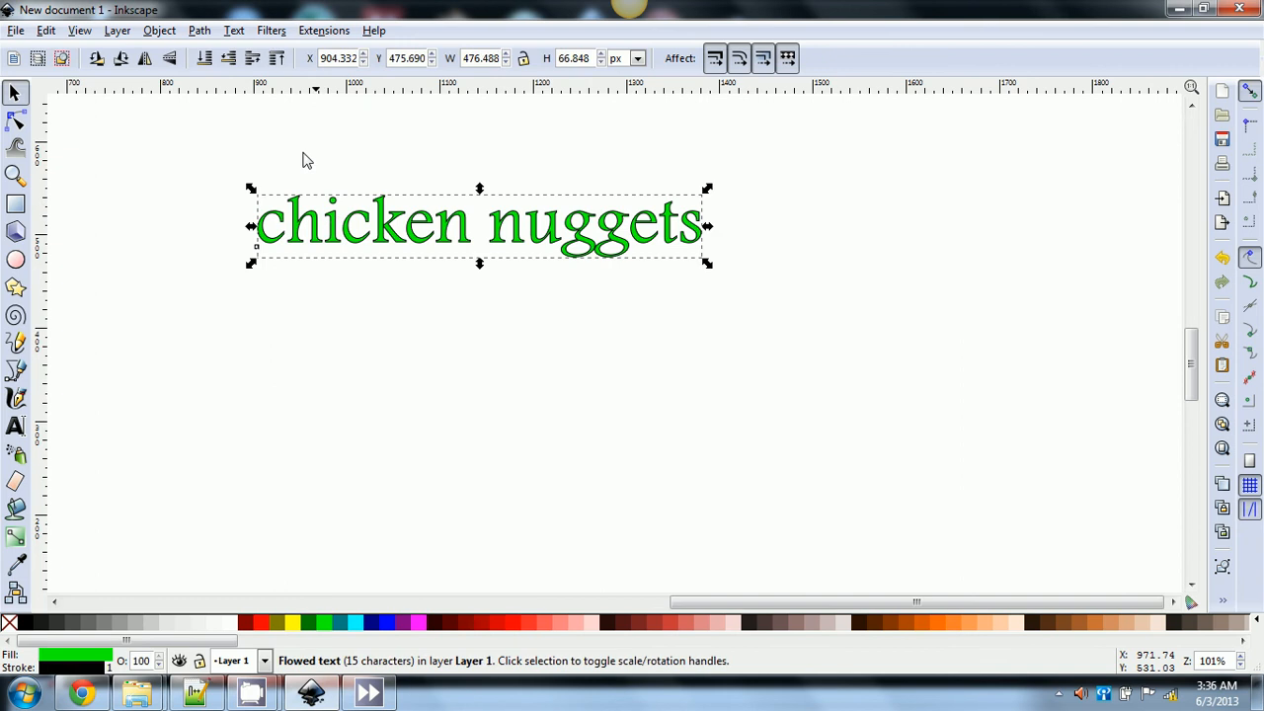
pyautogui.click(232, 30)
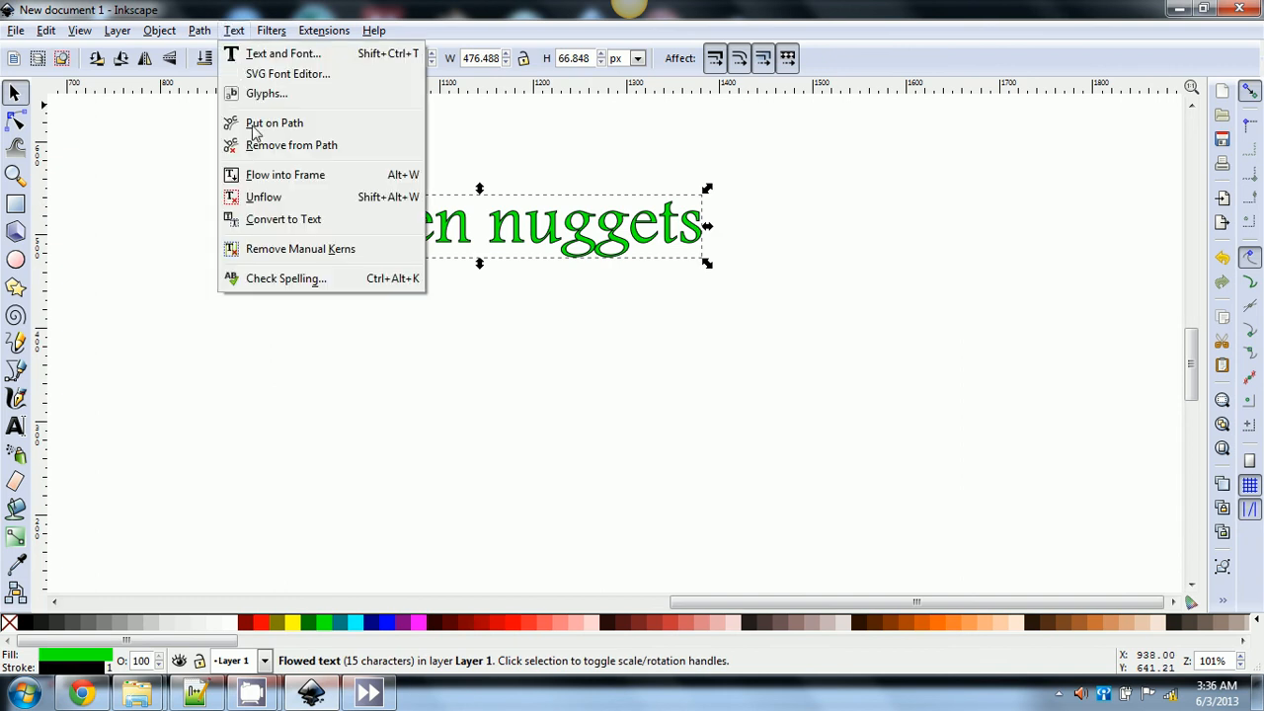
pyautogui.click(268, 179)
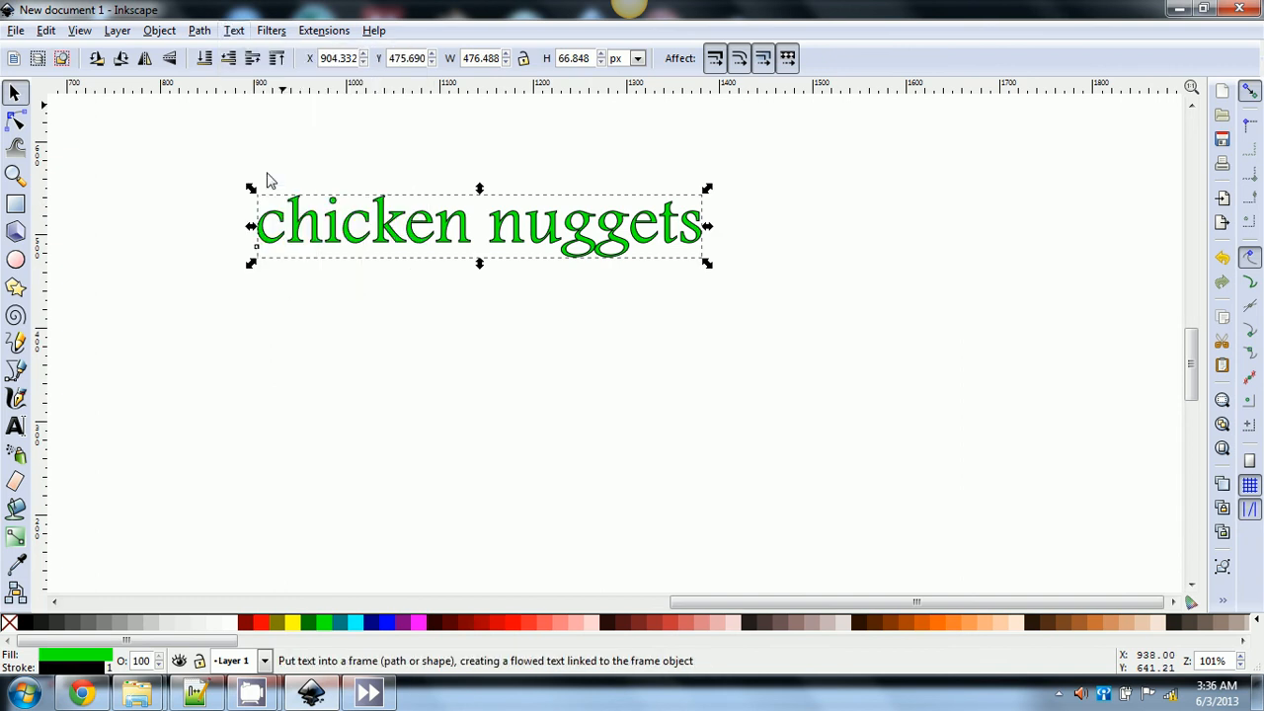
pyautogui.click(16, 204)
pyautogui.moveTo(212, 217); pyautogui.dragTo(480, 496)
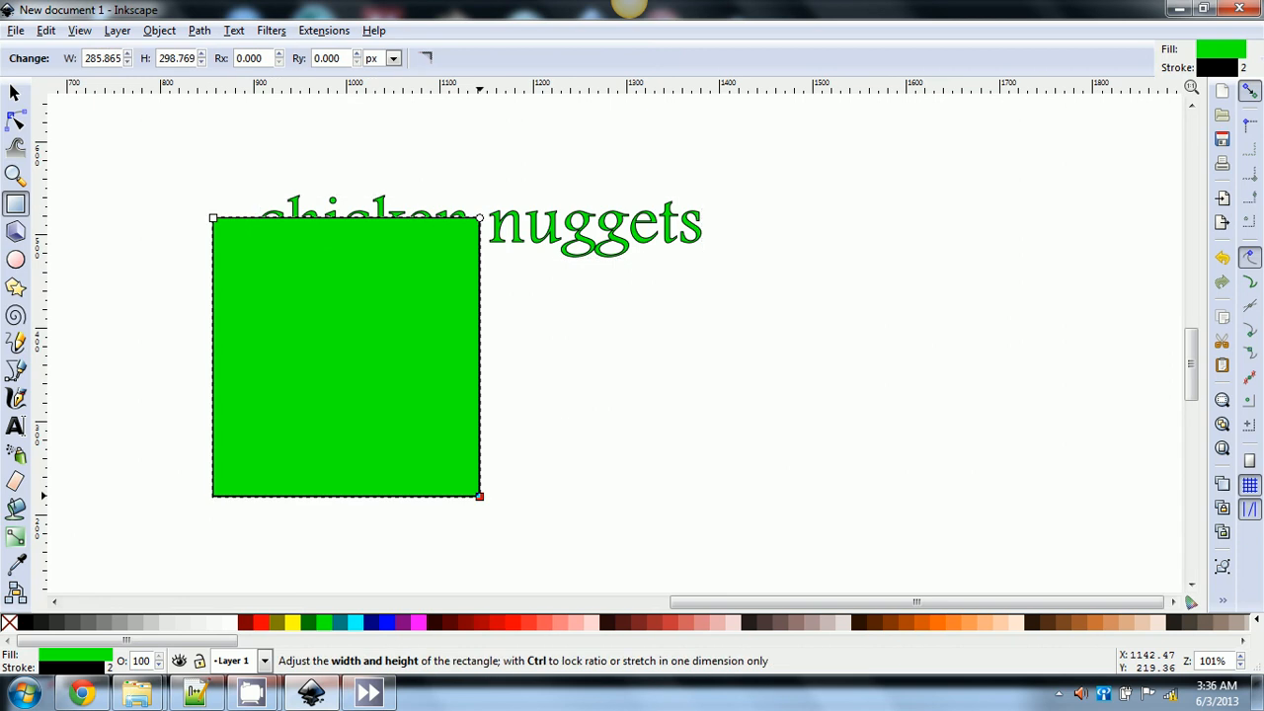
# - Fill the rectangle red, lower it to the bottom, and flow the text into it across two lines
pyautogui.click(260, 622)
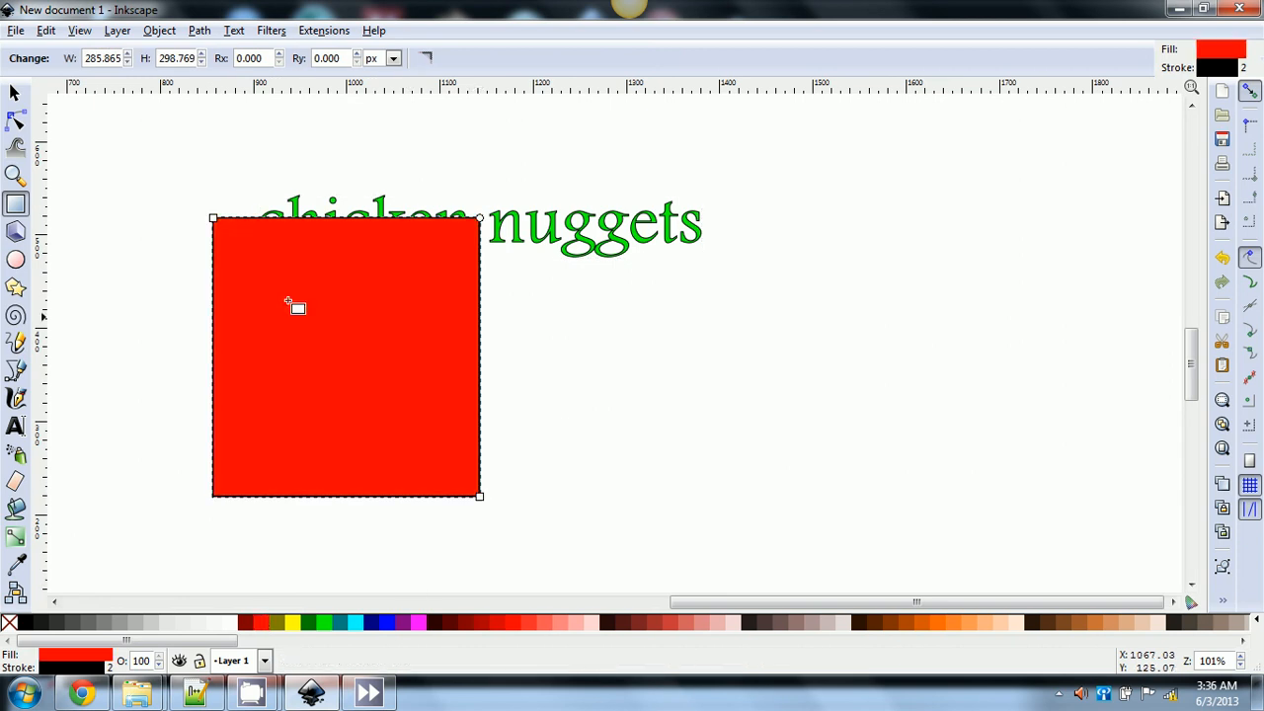
pyautogui.click(14, 91)
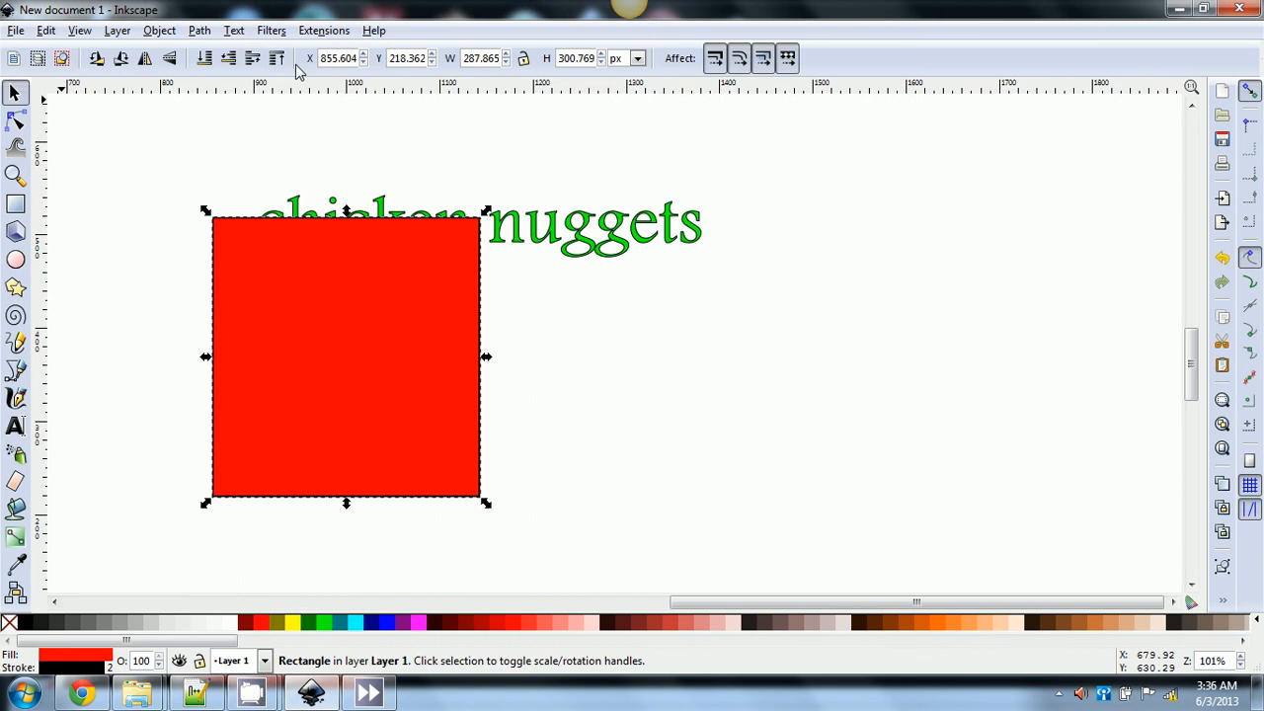
pyautogui.click(216, 59)
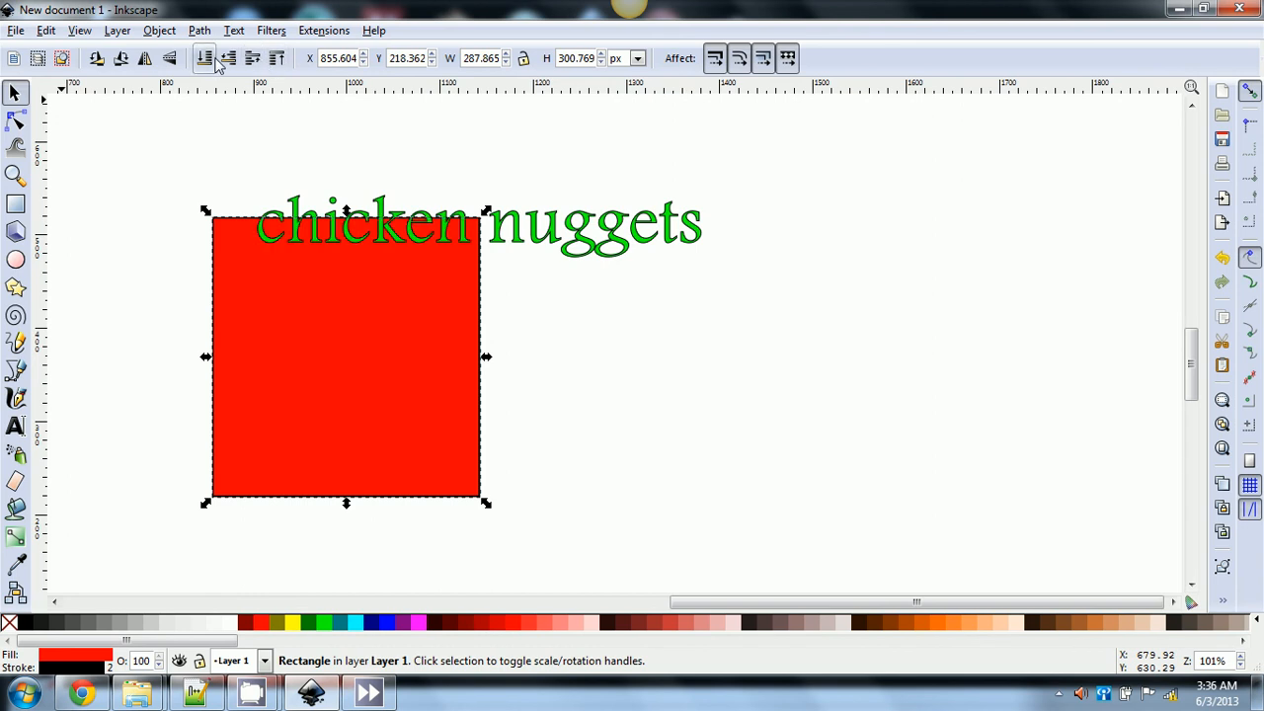
pyautogui.keyDown('shift'); pyautogui.click(530, 247); pyautogui.keyUp('shift')
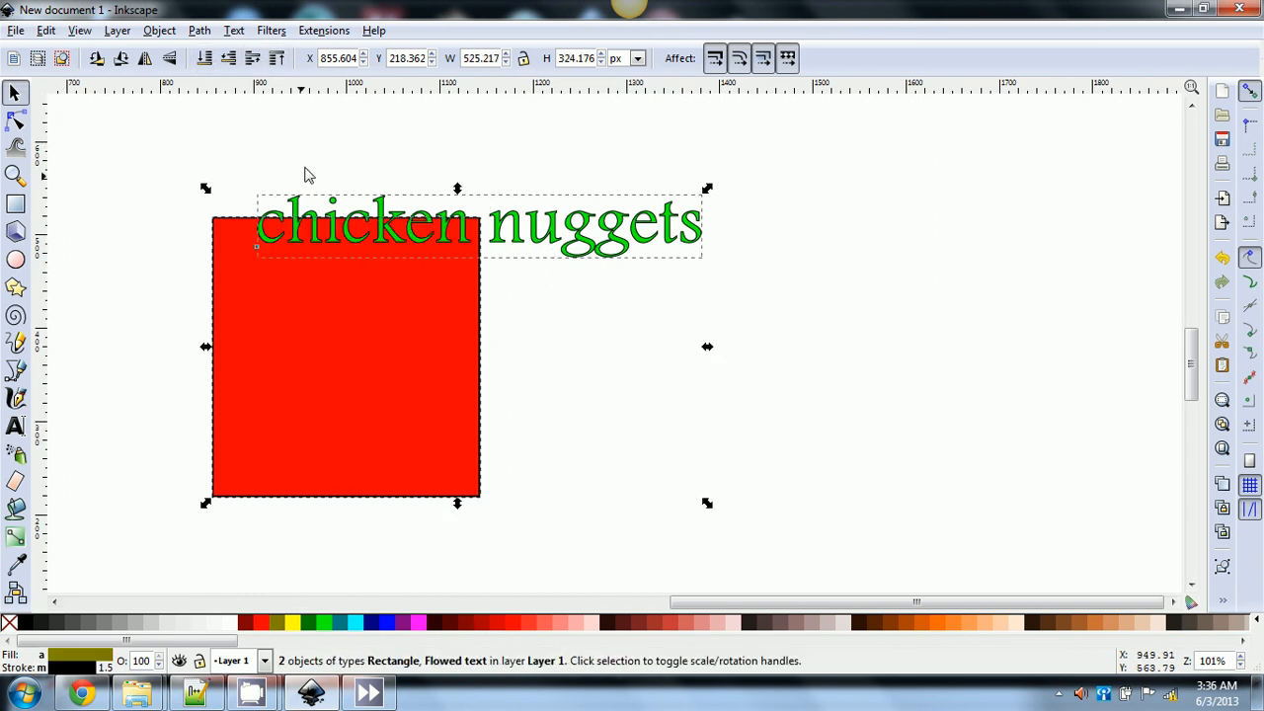
pyautogui.click(234, 31)
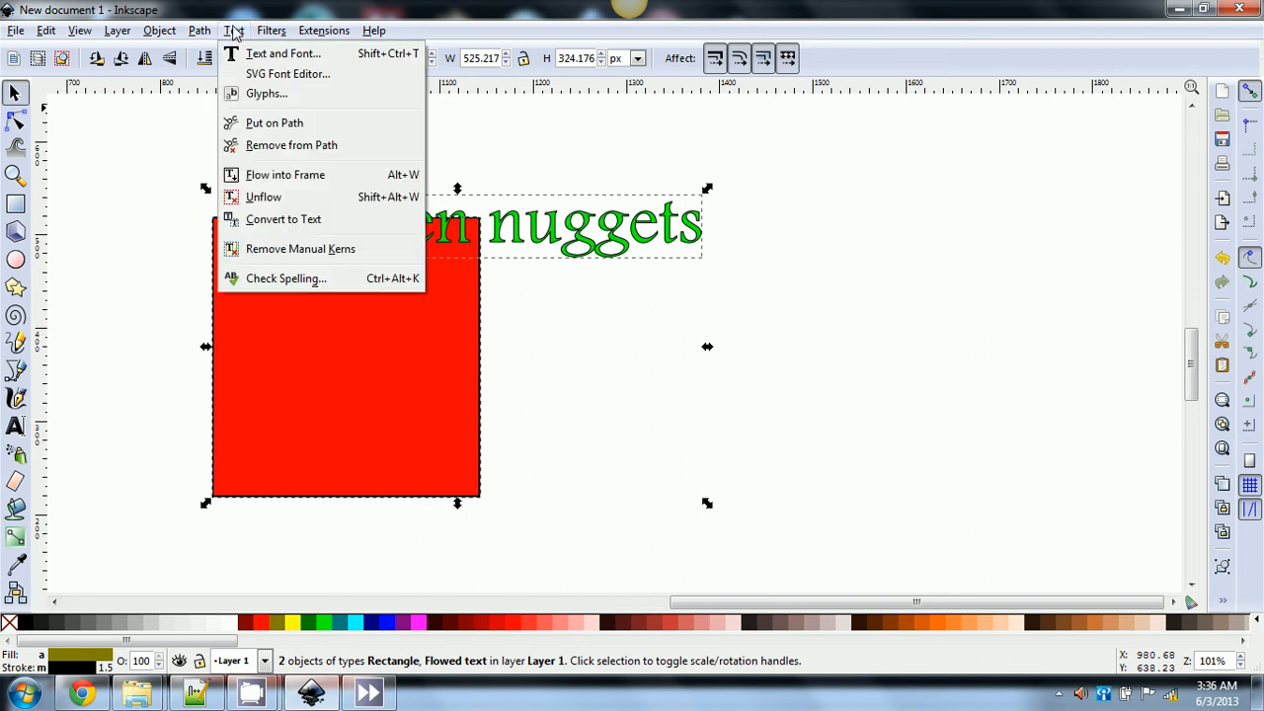
pyautogui.click(283, 178)
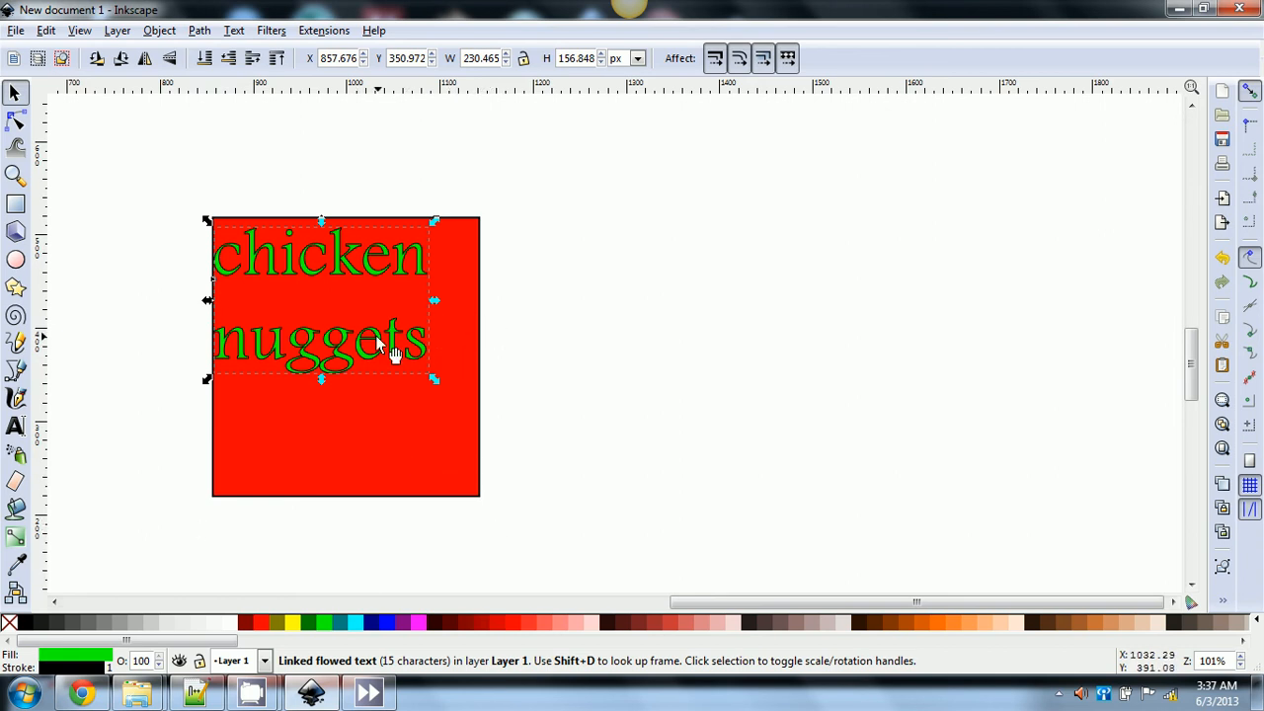
pyautogui.click(469, 256)
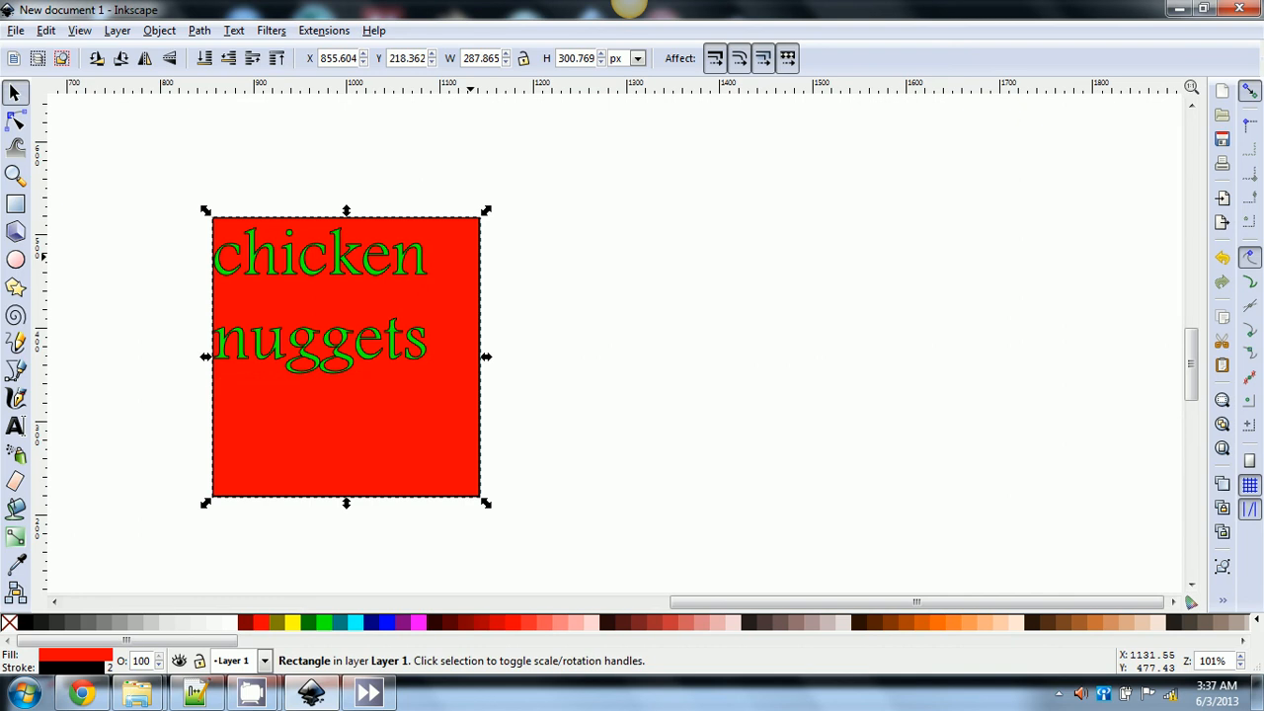
# - Undo the text flow and move the red rectangle down below the text
pyautogui.hotkey('ctrl', 'z')
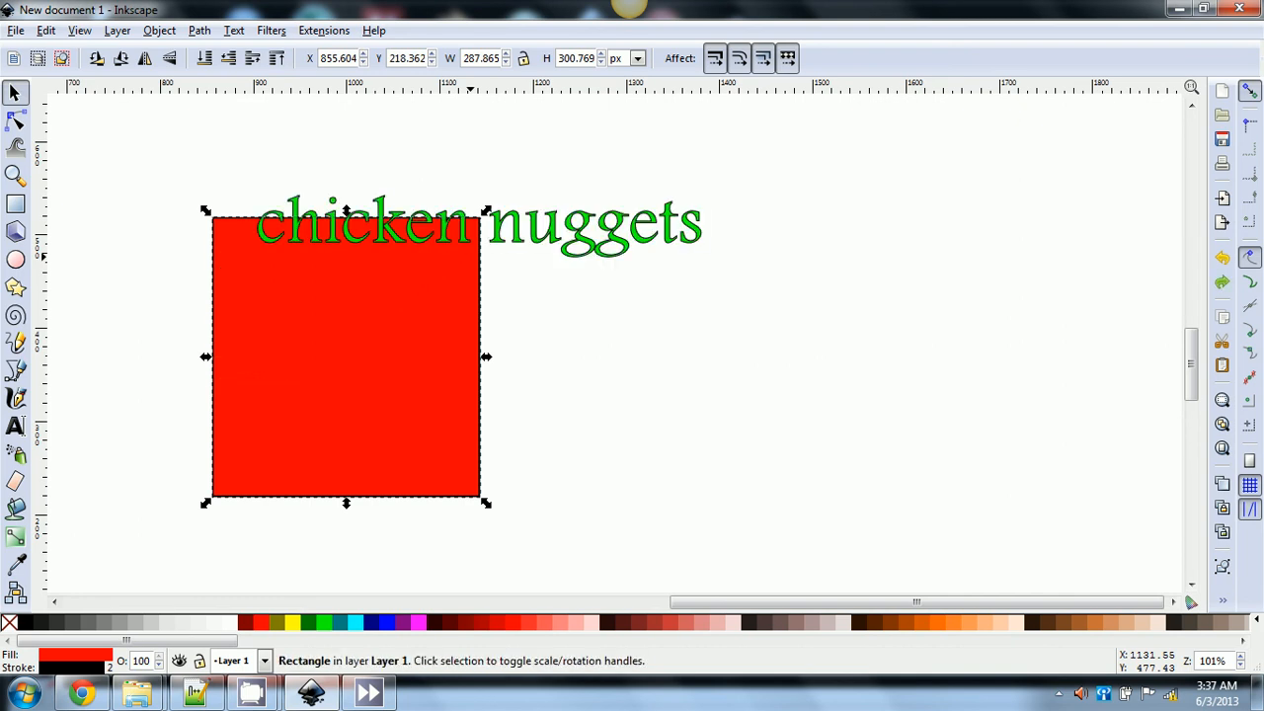
pyautogui.click(233, 30)
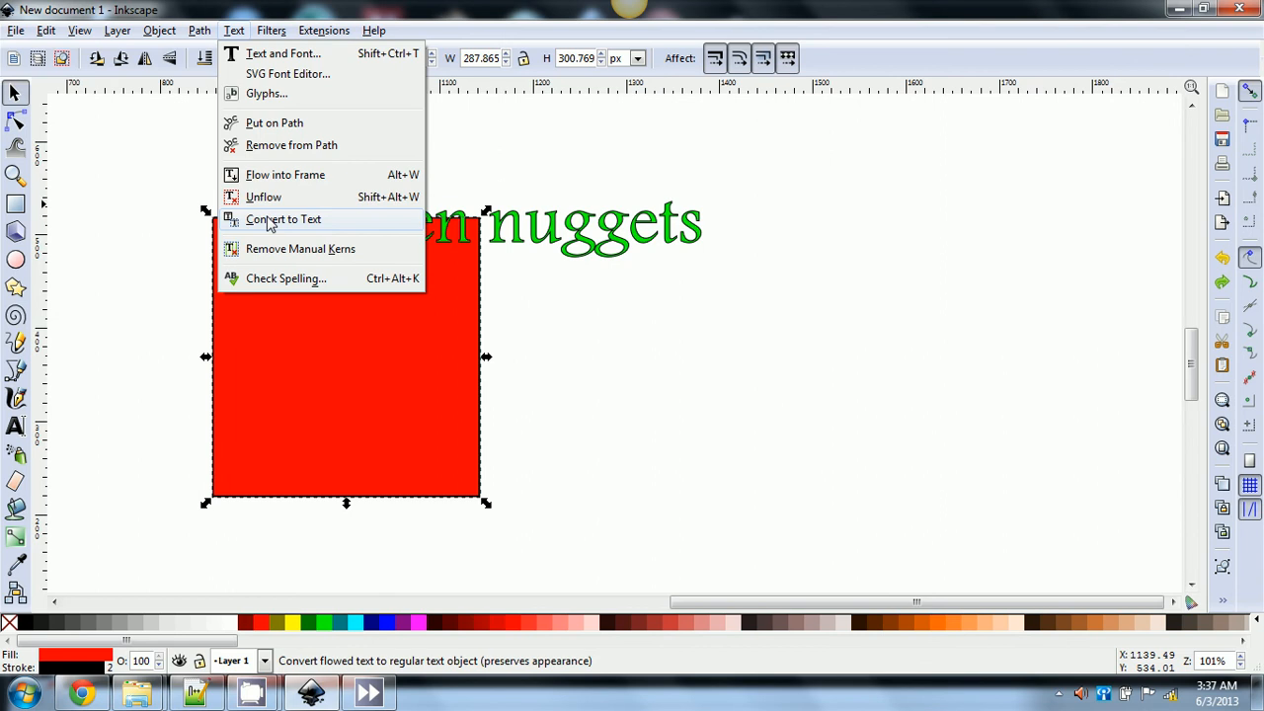
pyautogui.click(337, 323)
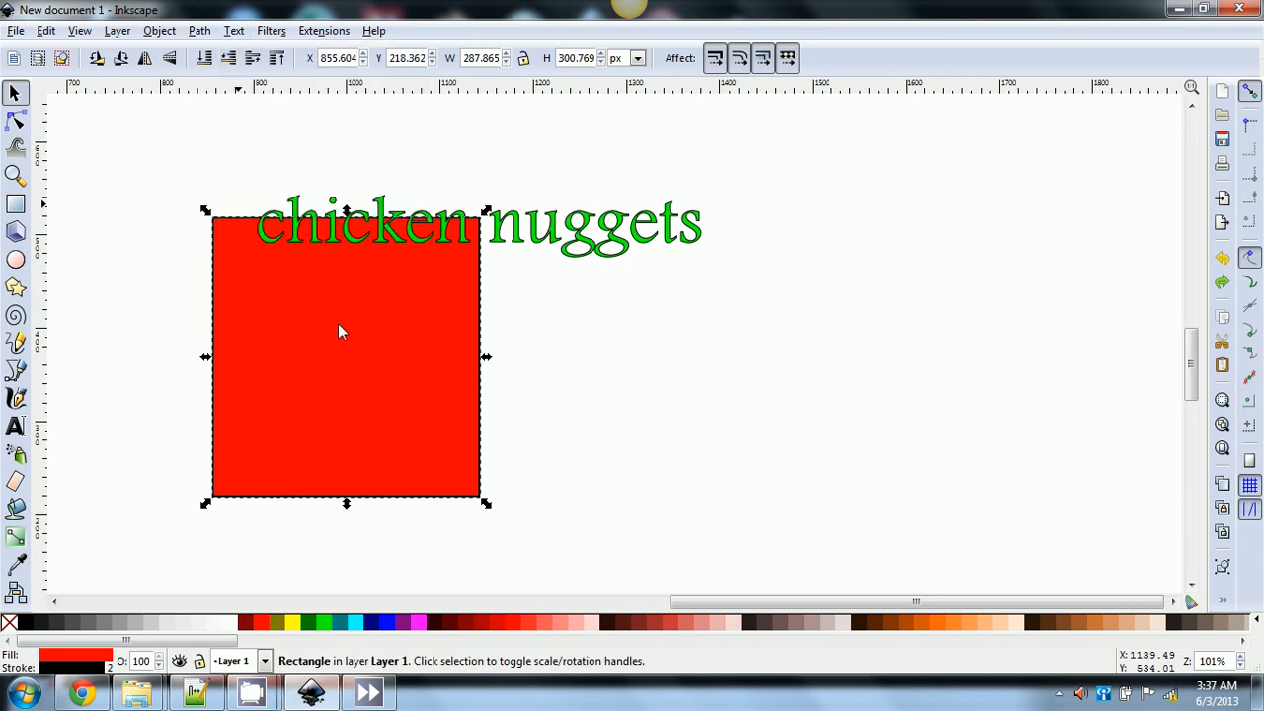
pyautogui.click(578, 387)
pyautogui.moveTo(411, 406); pyautogui.dragTo(519, 482)
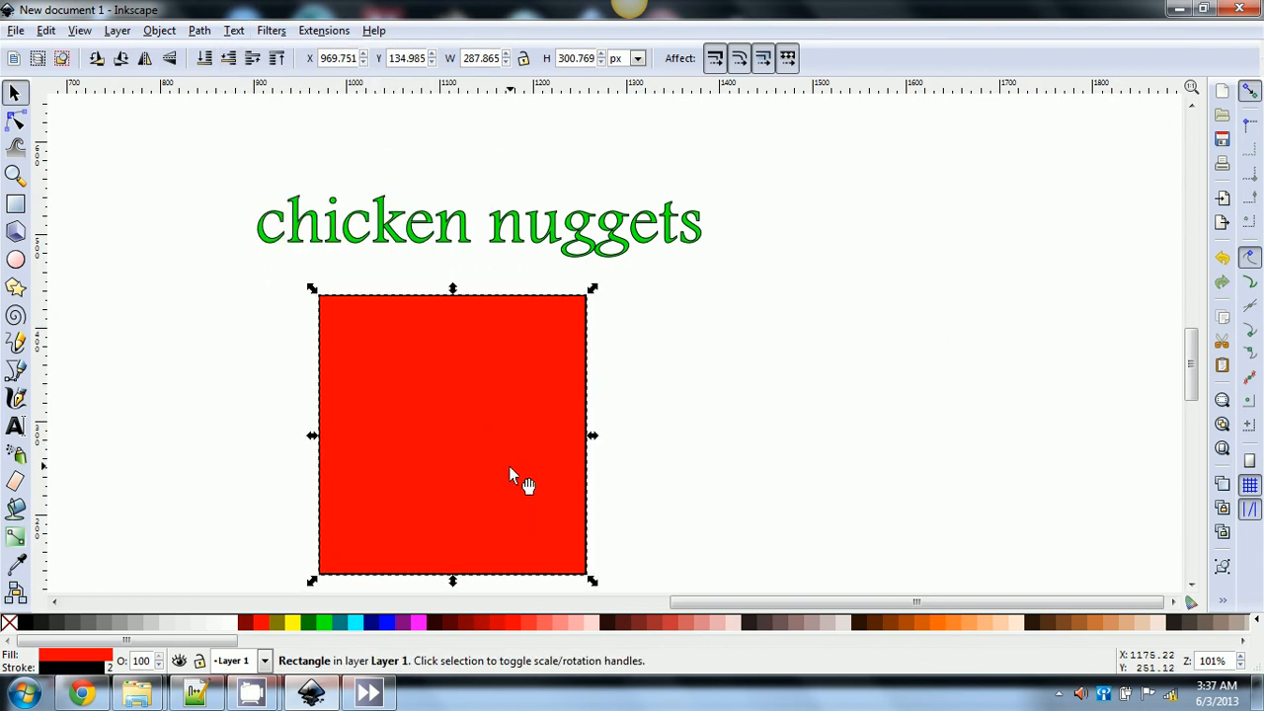
# - Convert the flowed text back to regular text
pyautogui.click(234, 31)
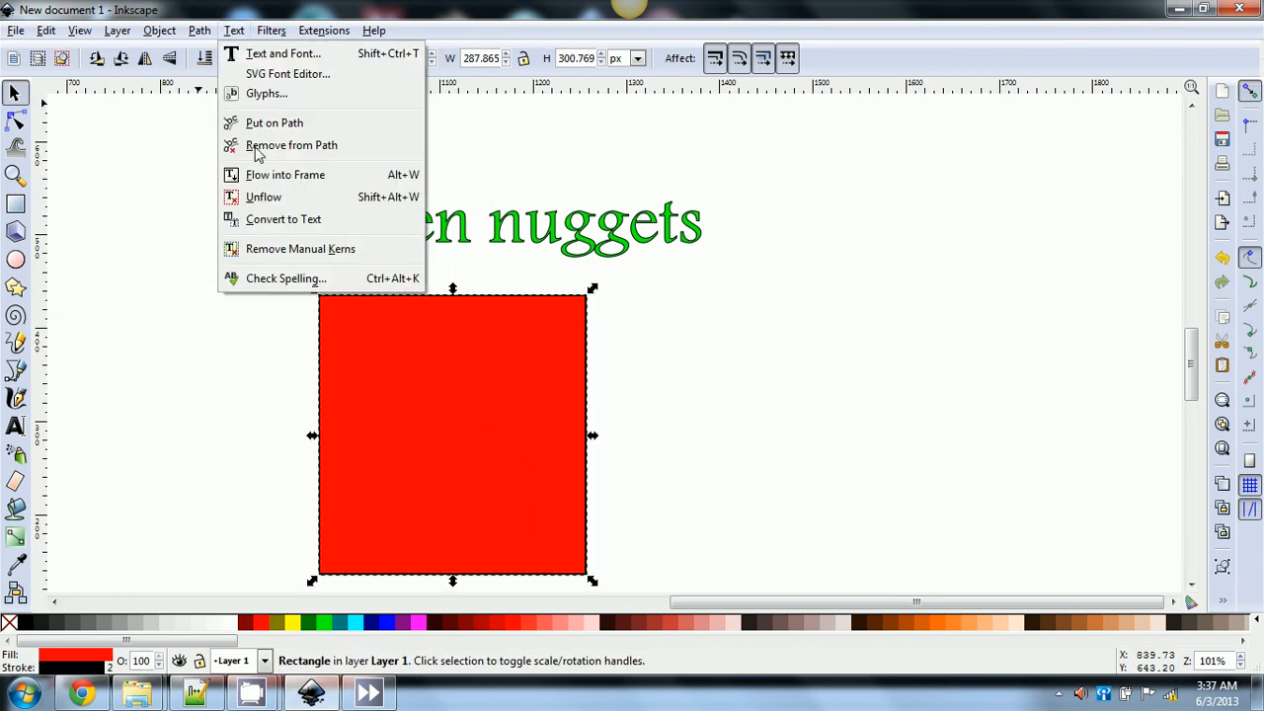
pyautogui.click(275, 219)
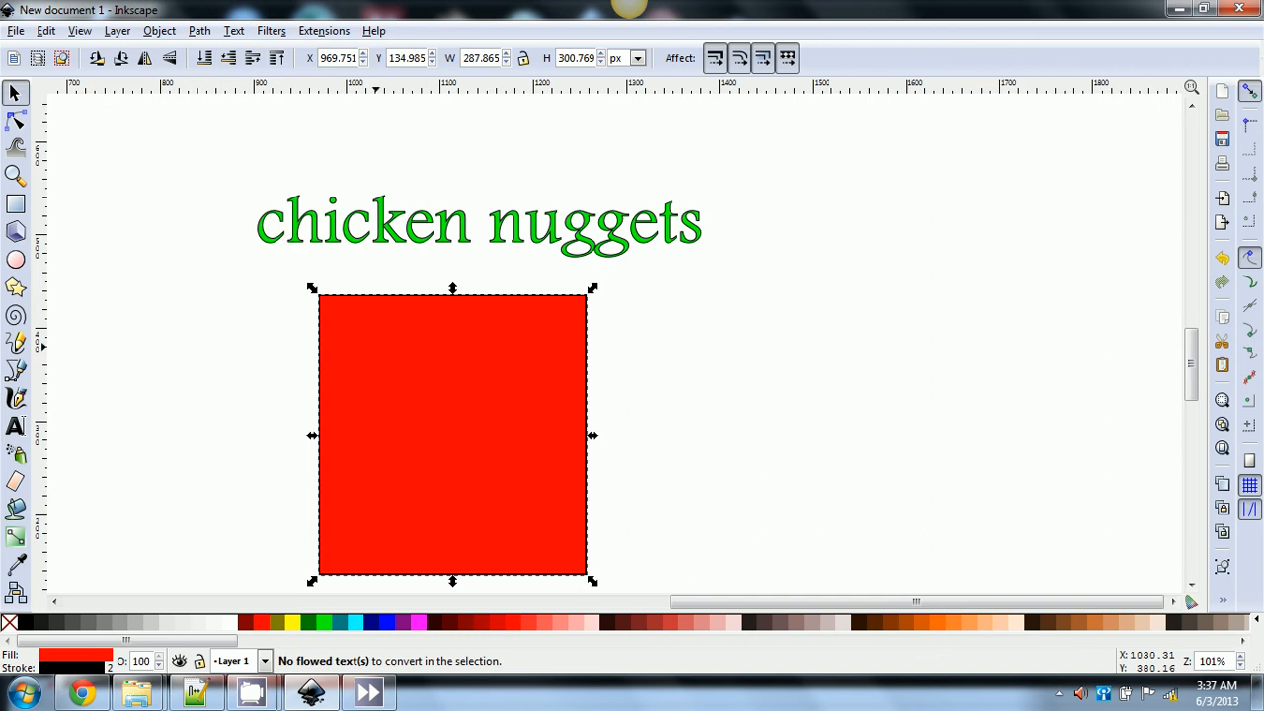
pyautogui.click(373, 345)
pyautogui.click(375, 345)
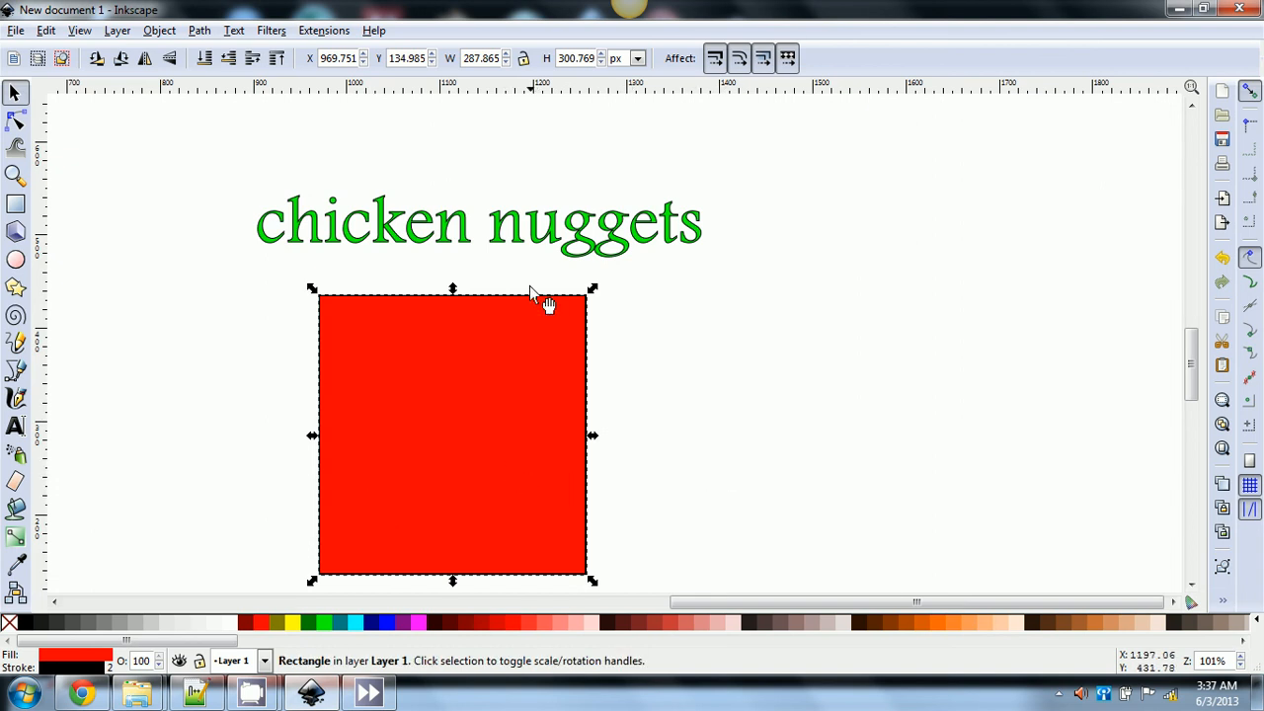
# - Place a text cursor inside the rectangle, then undo to remove the red rectangle
pyautogui.click(17, 422)
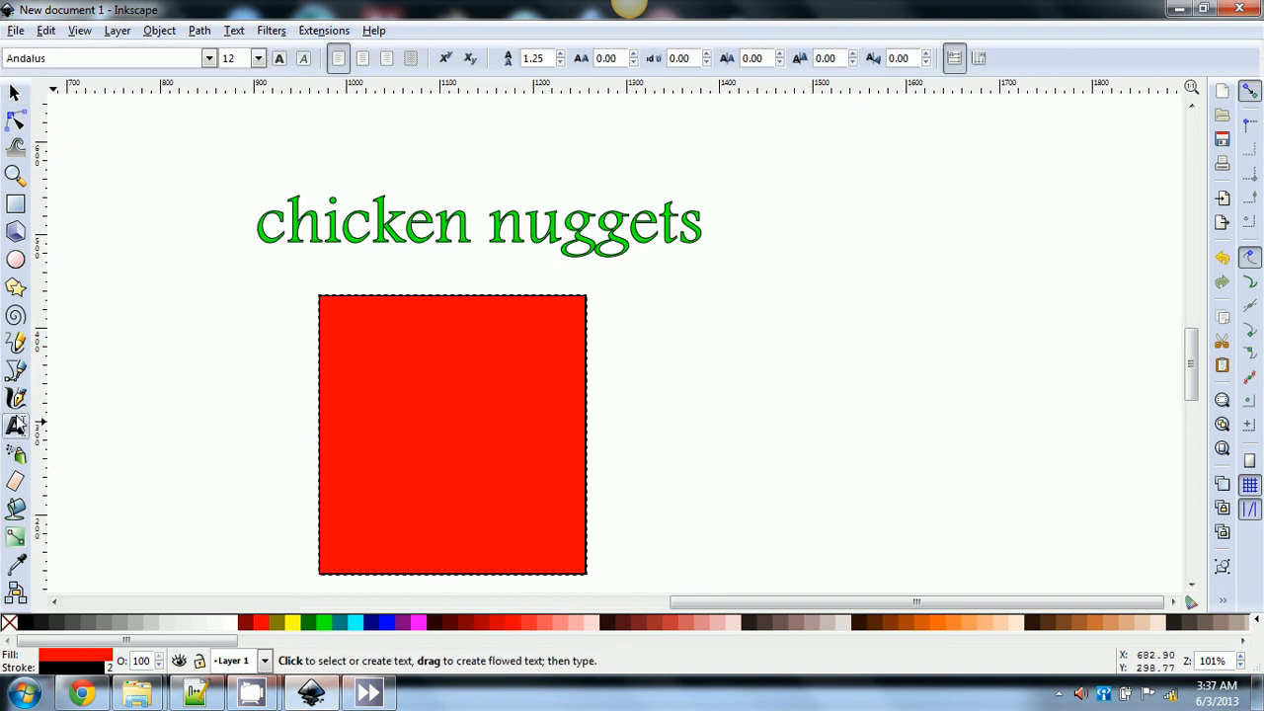
pyautogui.click(366, 433)
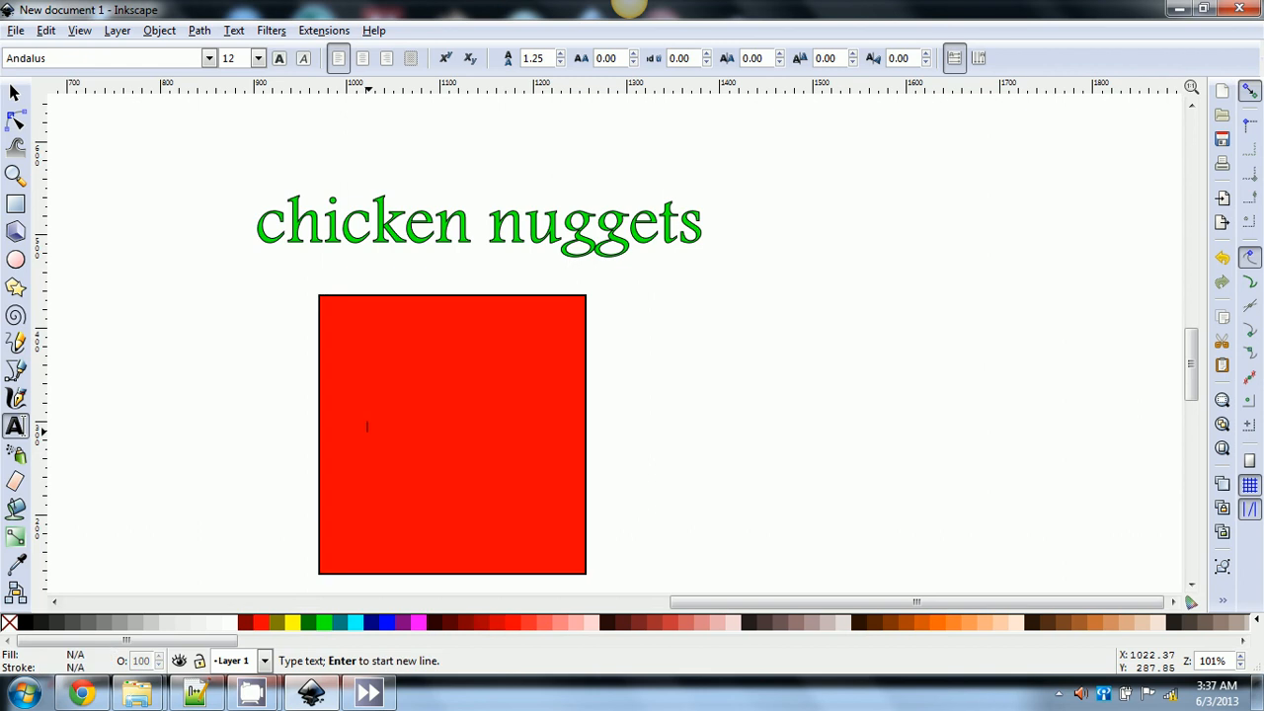
pyautogui.click(341, 356)
pyautogui.hotkey('ctrl', 'z')
pyautogui.hotkey('ctrl', 'z')
pyautogui.hotkey('ctrl', 'z')
pyautogui.hotkey('ctrl', 'z')
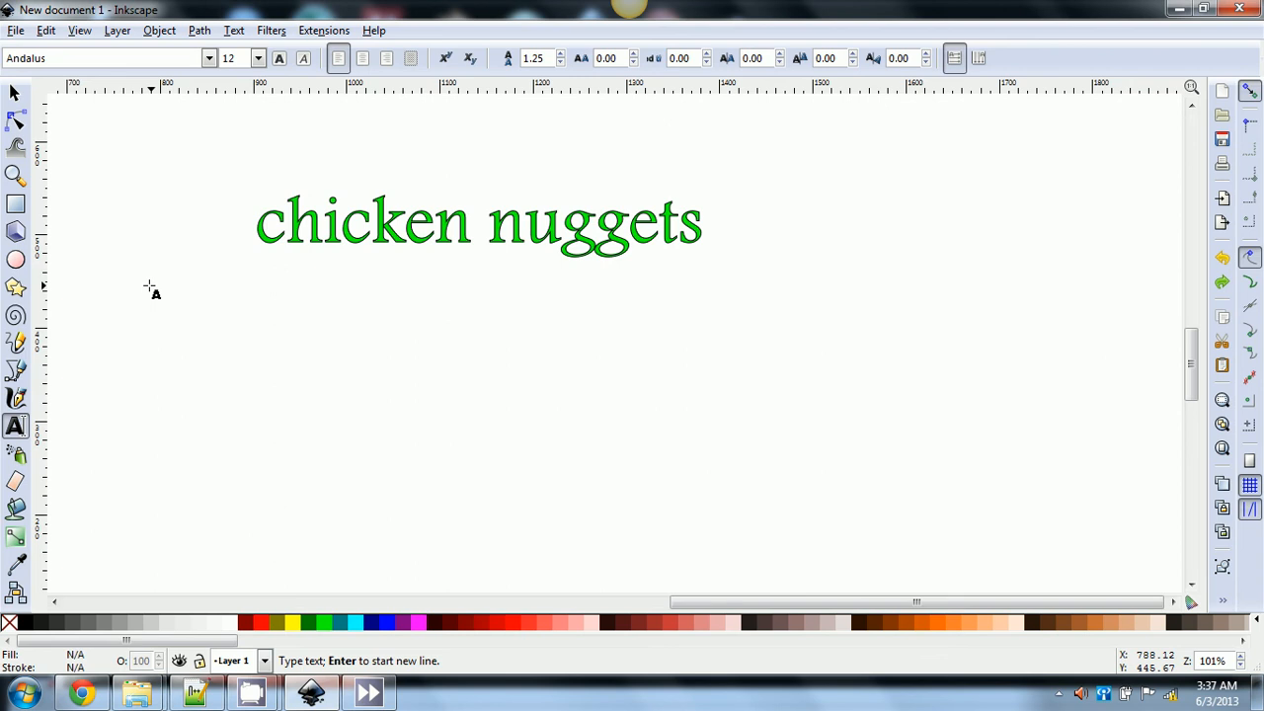
# - Apply Text > Remove Manual Kerns to the 'chicken nuggets' text
pyautogui.click(15, 91)
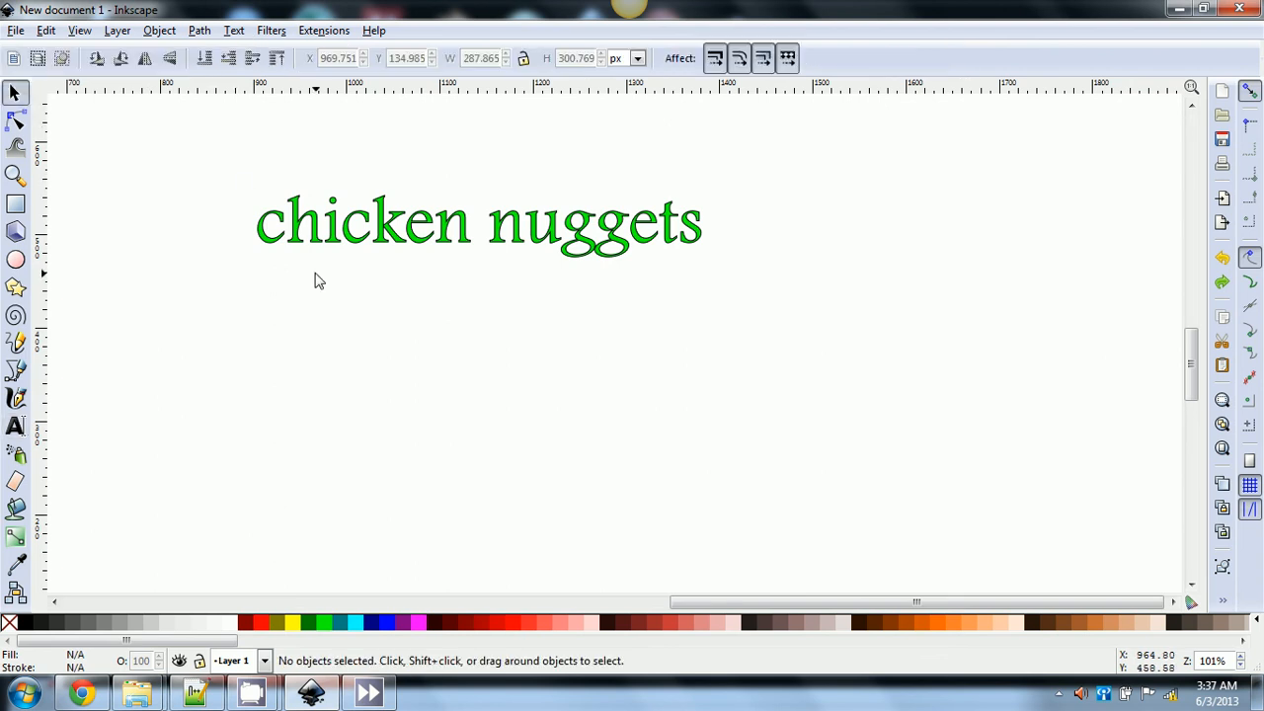
pyautogui.click(308, 219)
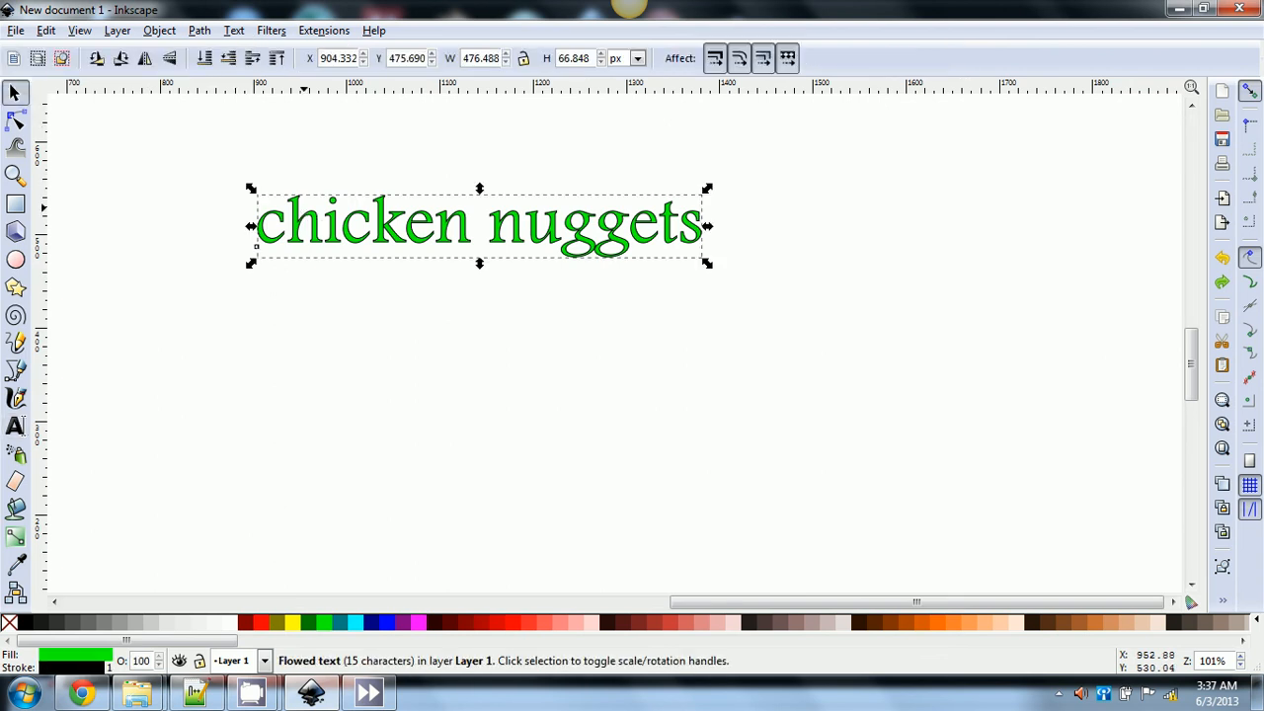
pyautogui.click(233, 31)
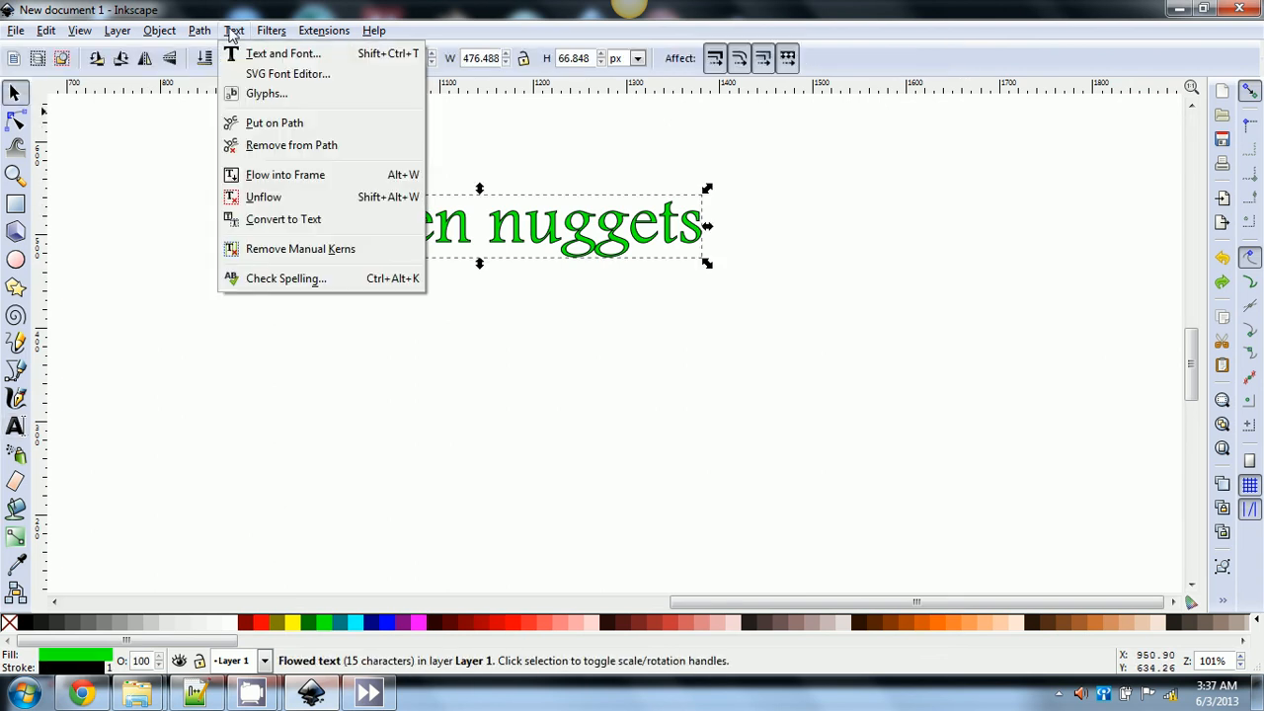
pyautogui.click(284, 251)
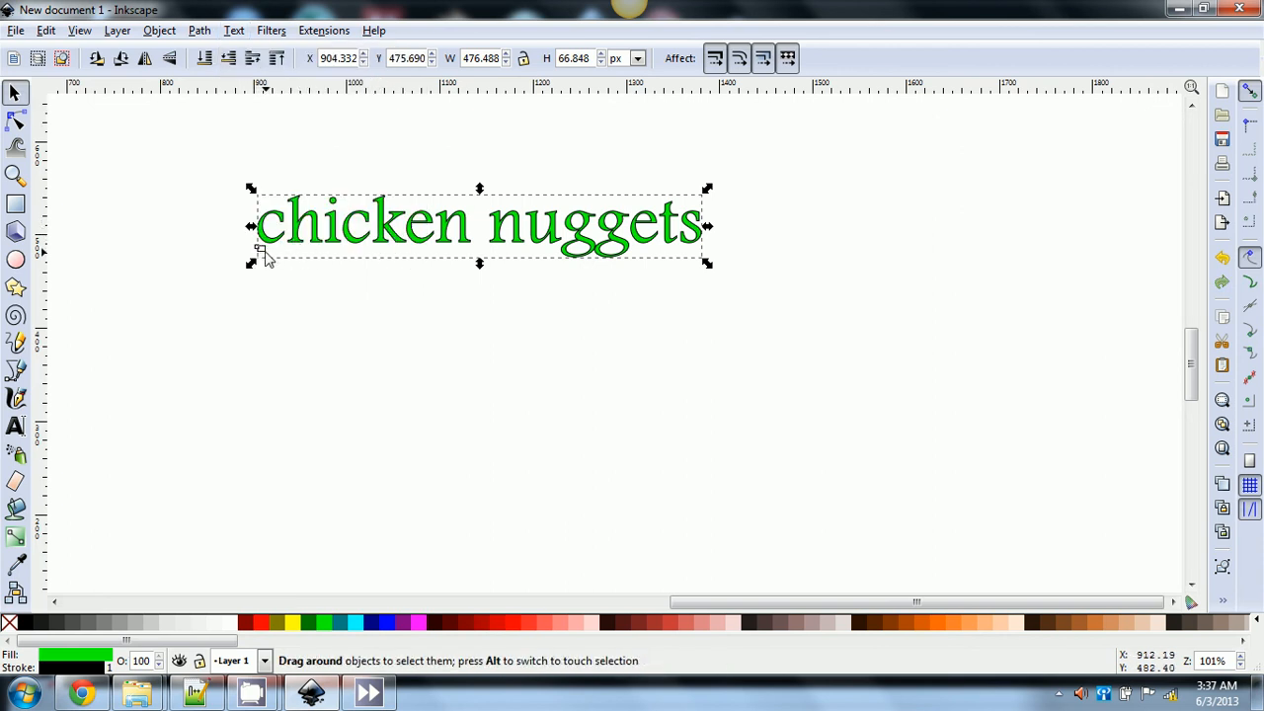
pyautogui.click(257, 258)
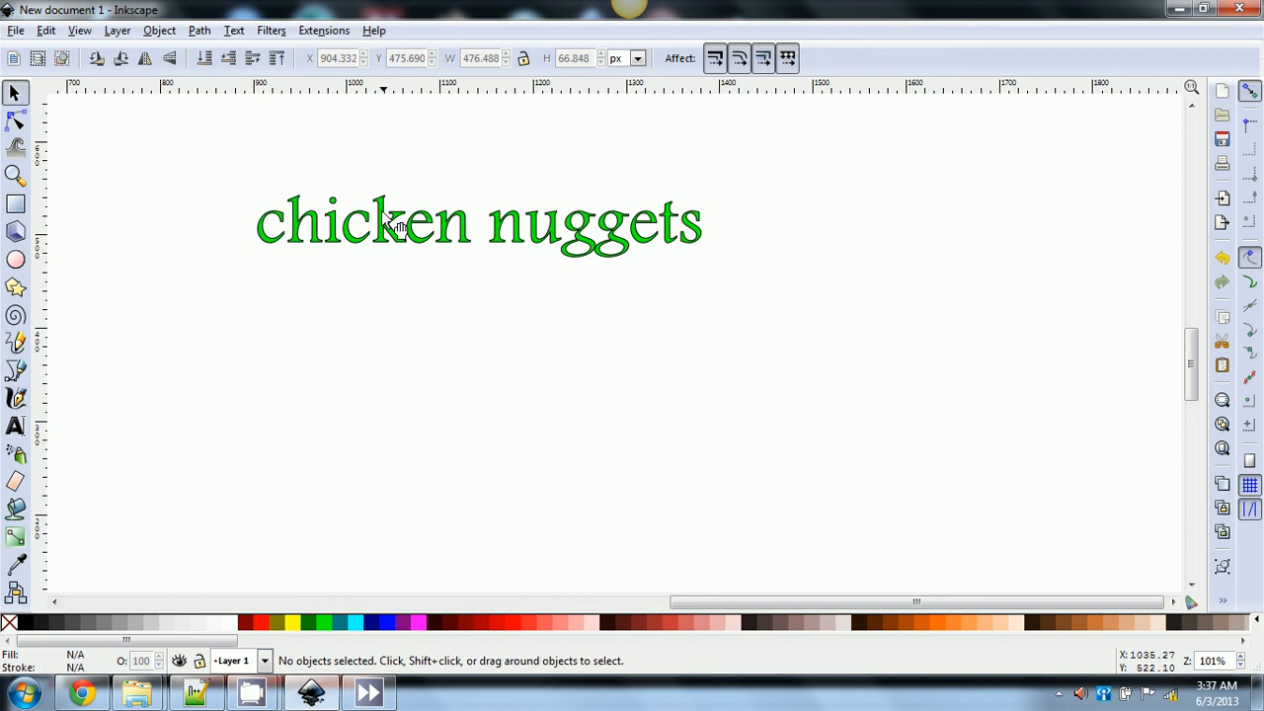
pyautogui.click(400, 244)
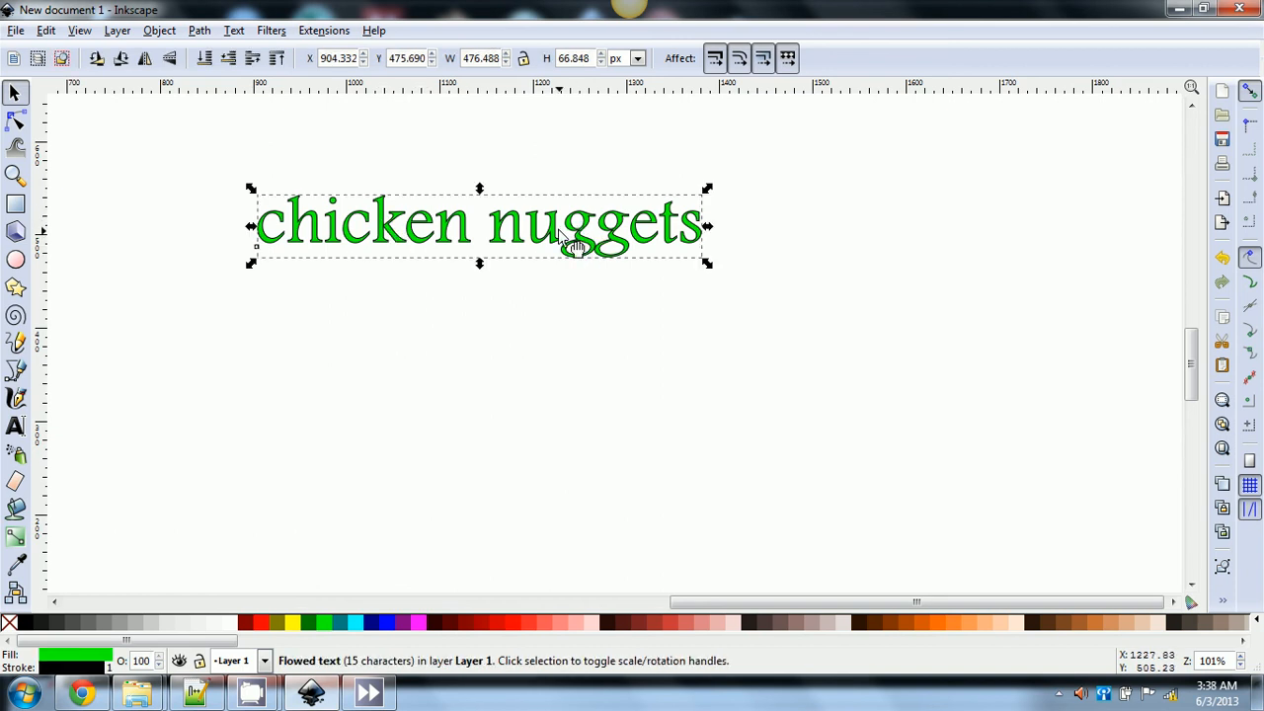
pyautogui.click(14, 427)
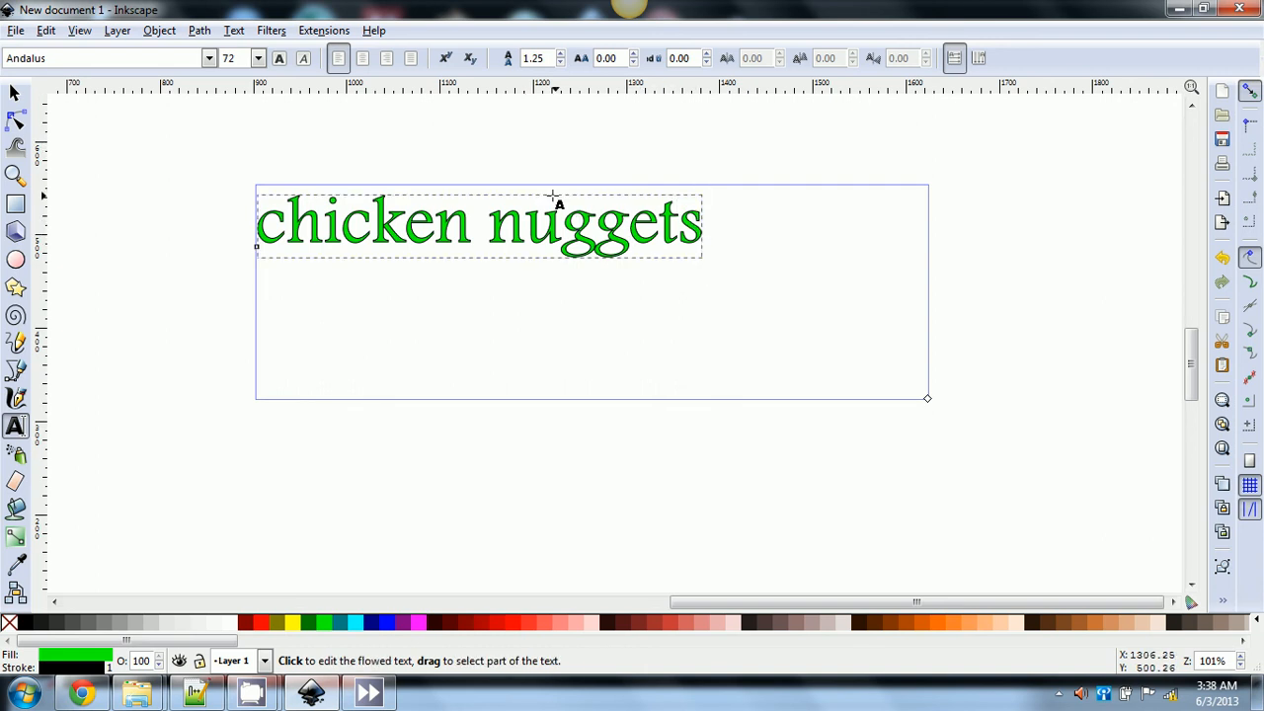
# - Break 'nuggets' onto a second line, set line spacing to 1.04, then rejoin both words
pyautogui.click(489, 222)
pyautogui.press('Return')
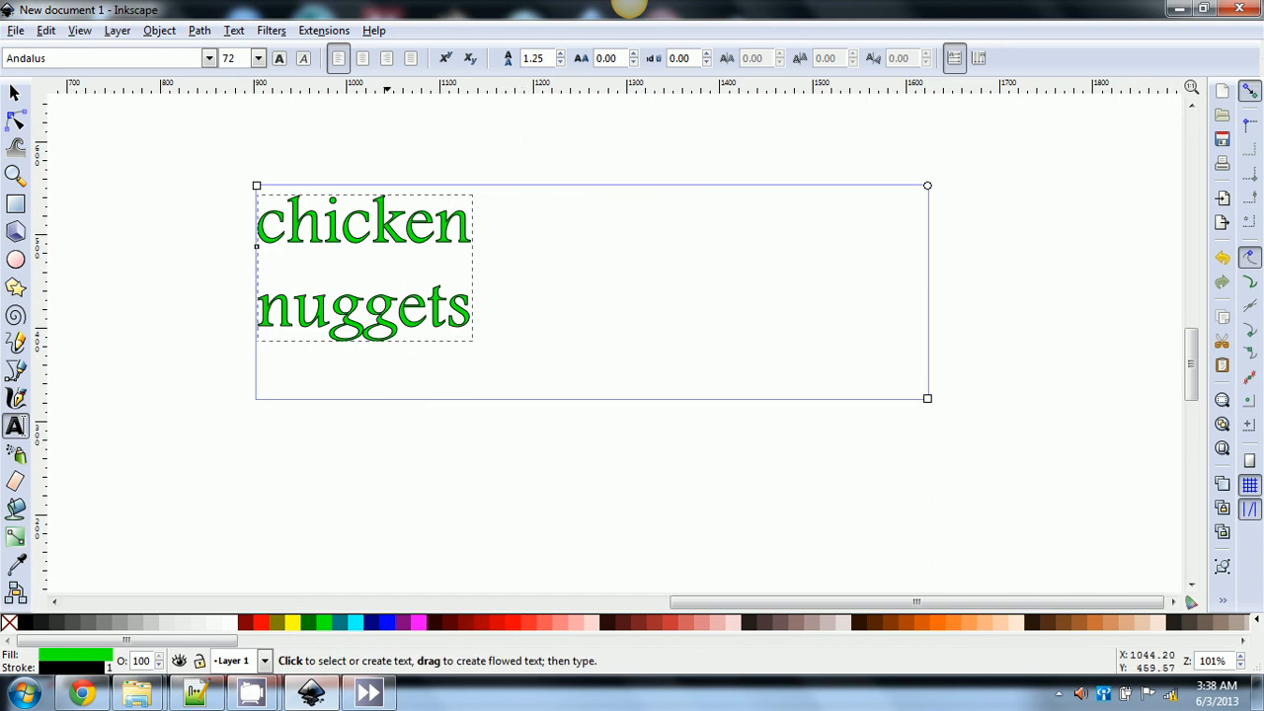
pyautogui.moveTo(559, 62); pyautogui.dragTo(562, 56)
pyautogui.click(561, 62)
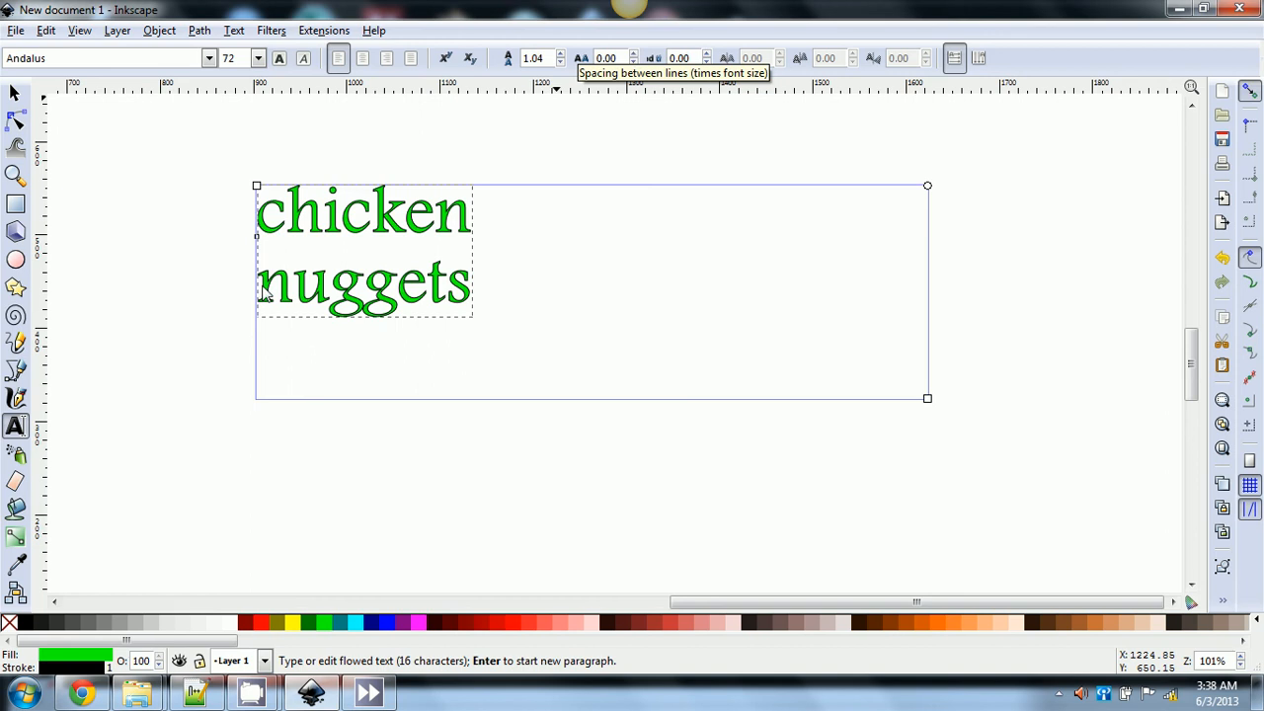
pyautogui.press('BackSpace')
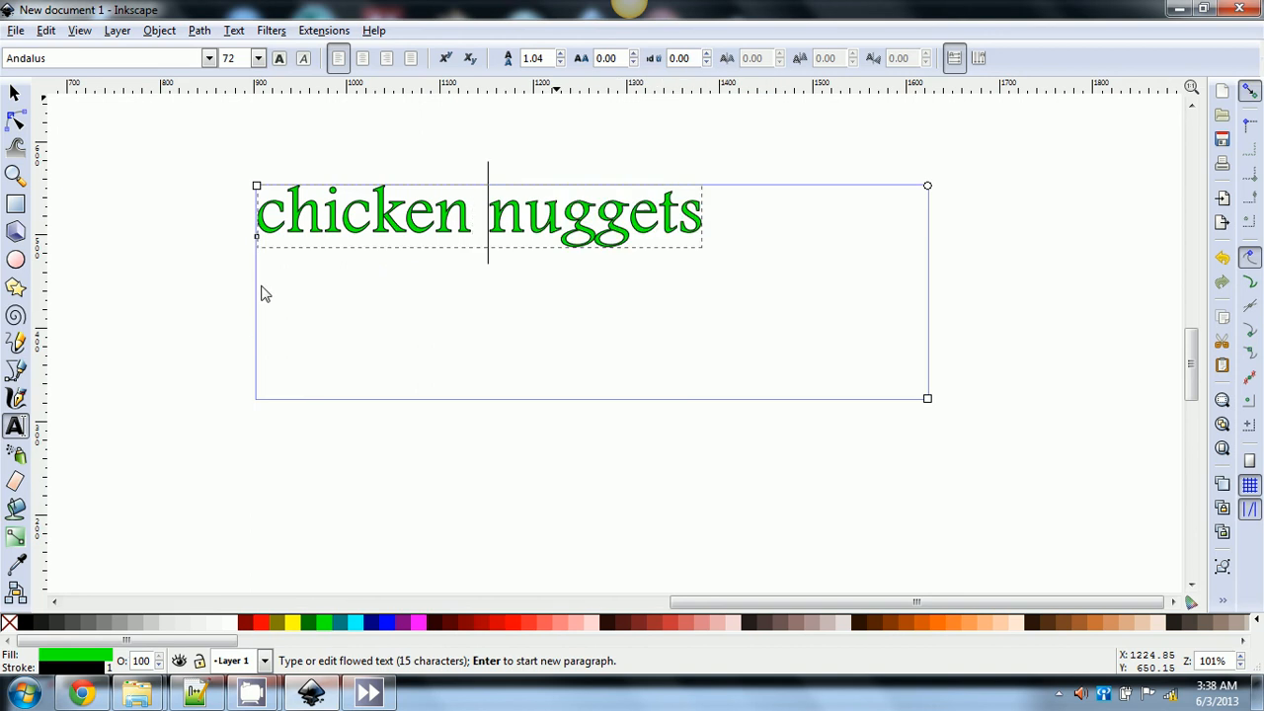
# - Set letter spacing to 1.49 and word spacing to 21.09, then delete the extra space between words
pyautogui.click(634, 54)
pyautogui.click(634, 54)
pyautogui.click(635, 55)
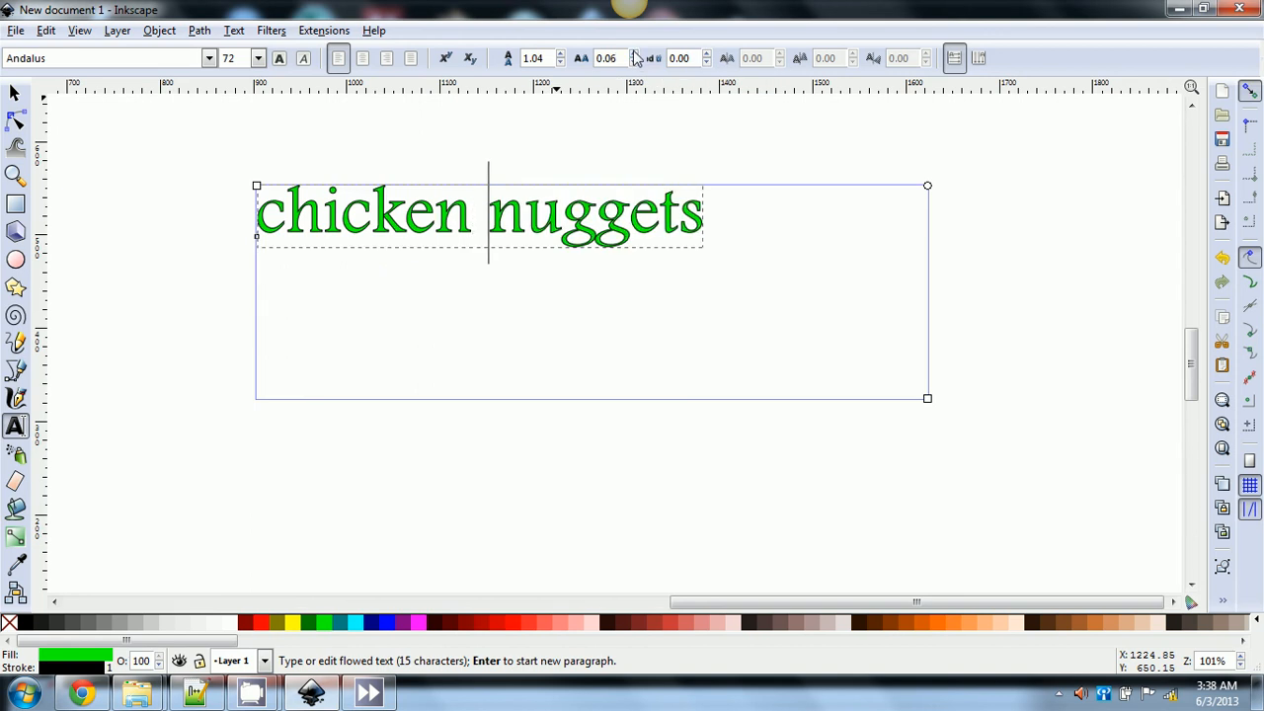
pyautogui.click(635, 54)
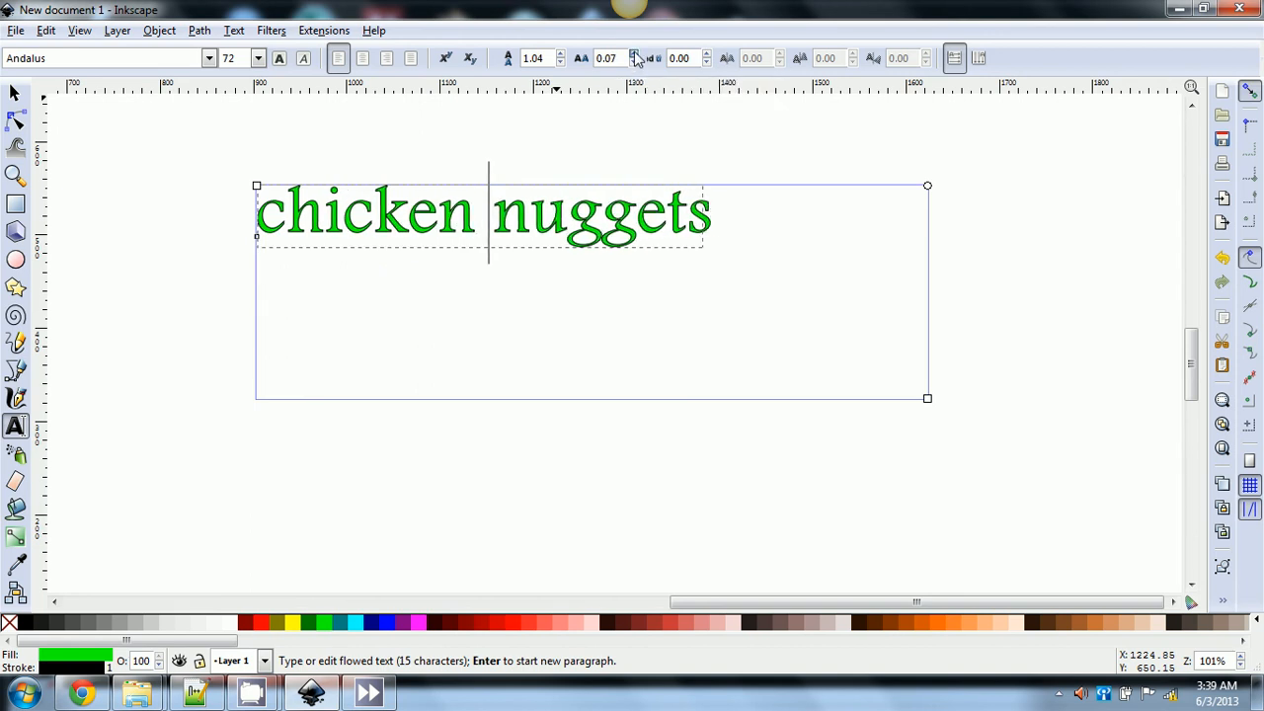
pyautogui.moveTo(635, 54); pyautogui.dragTo(635, 63)
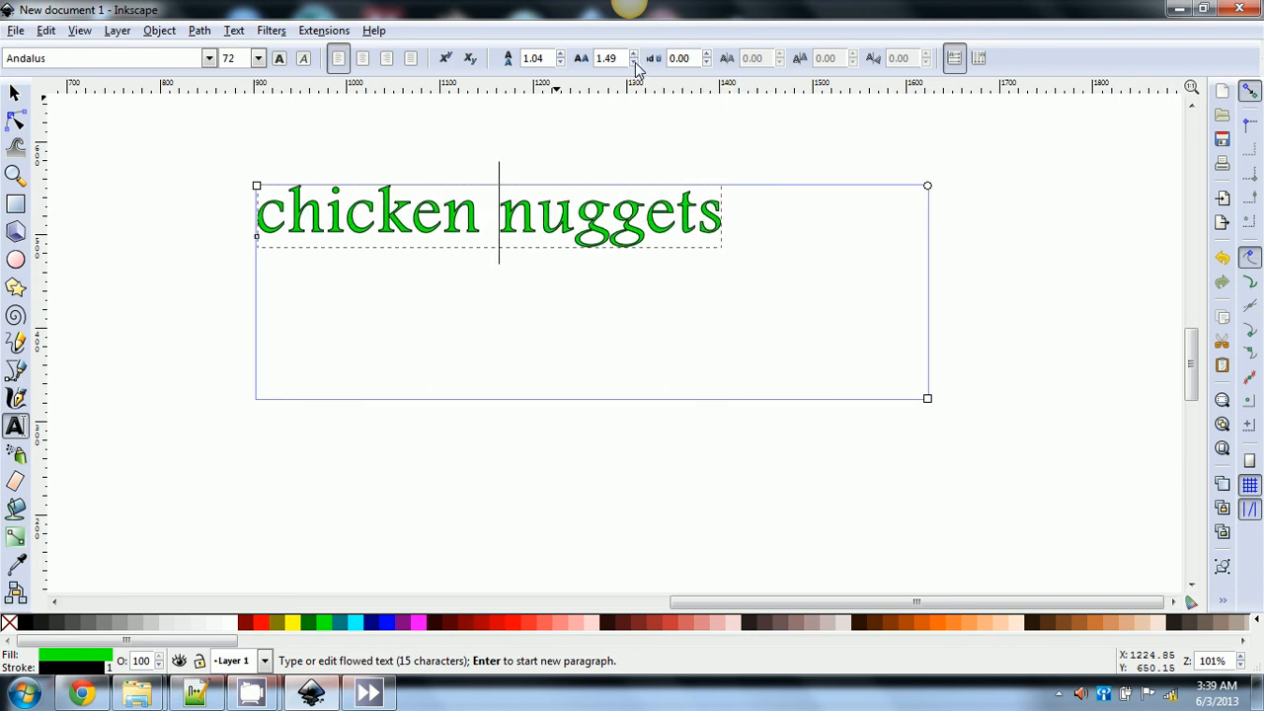
pyautogui.click(707, 54)
pyautogui.moveTo(707, 58); pyautogui.dragTo(707, 57)
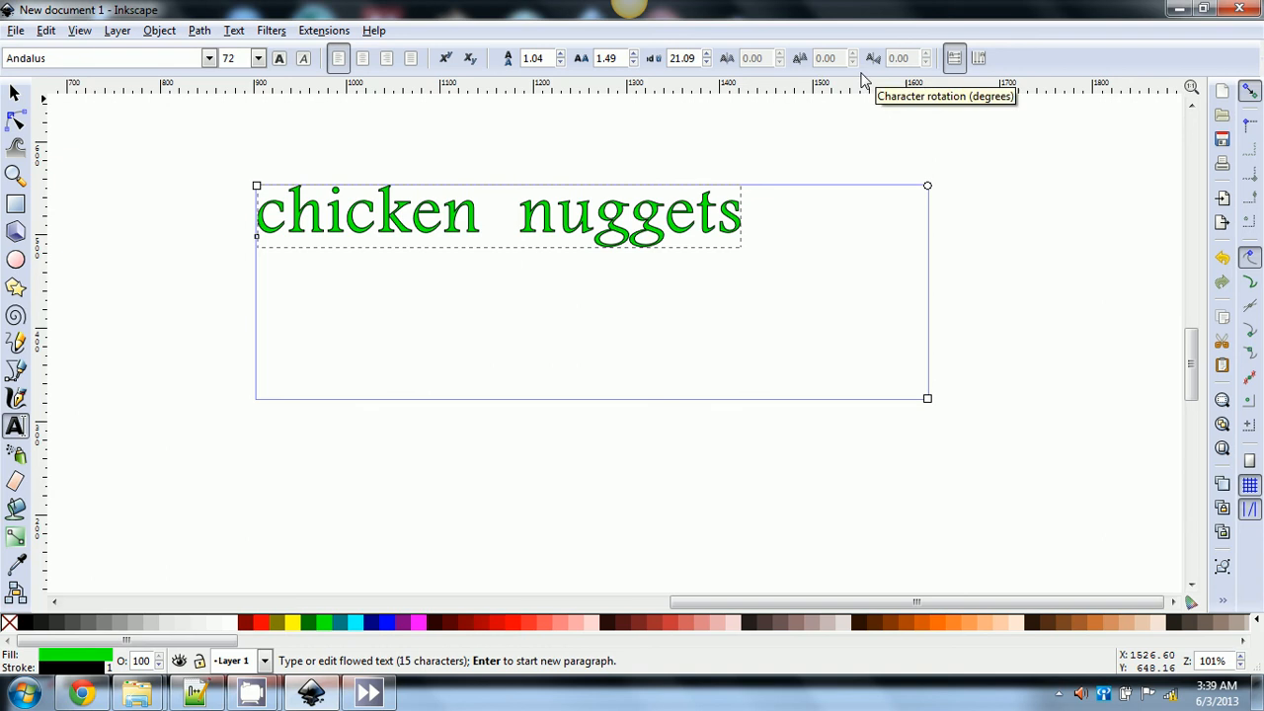
pyautogui.press('BackSpace')
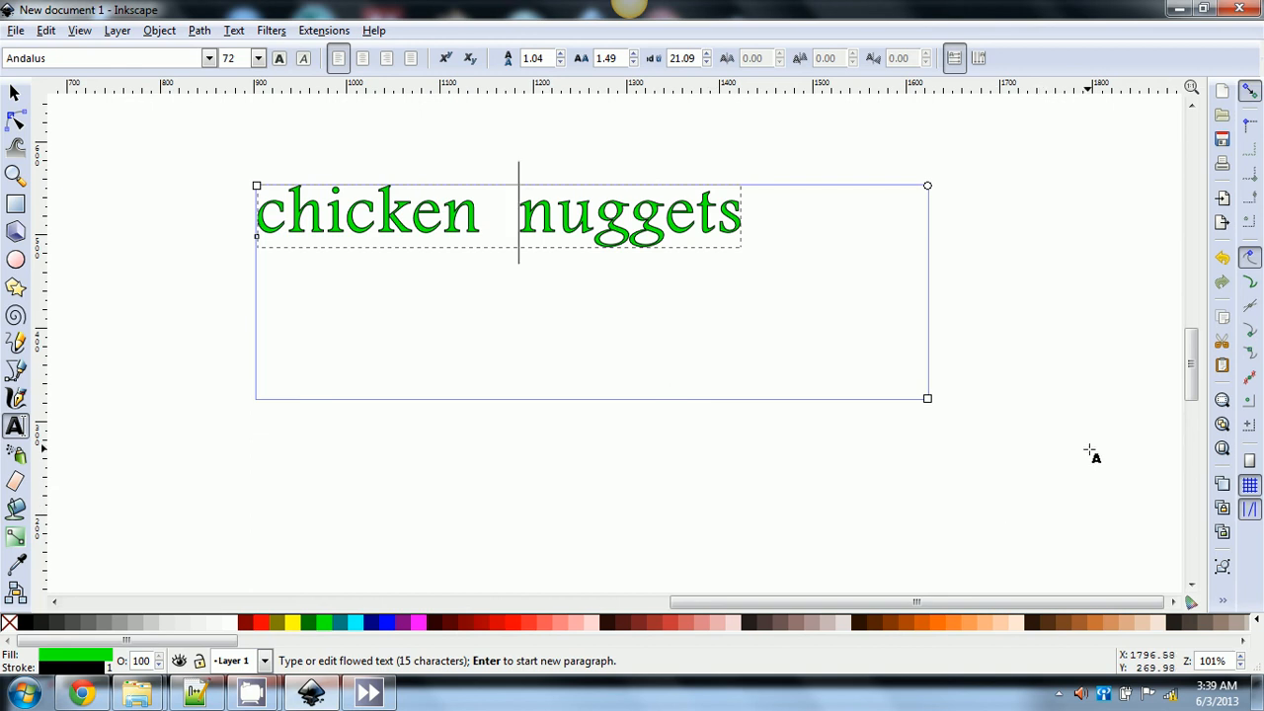
# - Zoom back to the text, enable Snap to grids, and open the Text menu
pyautogui.scroll(10, 1090, 452)
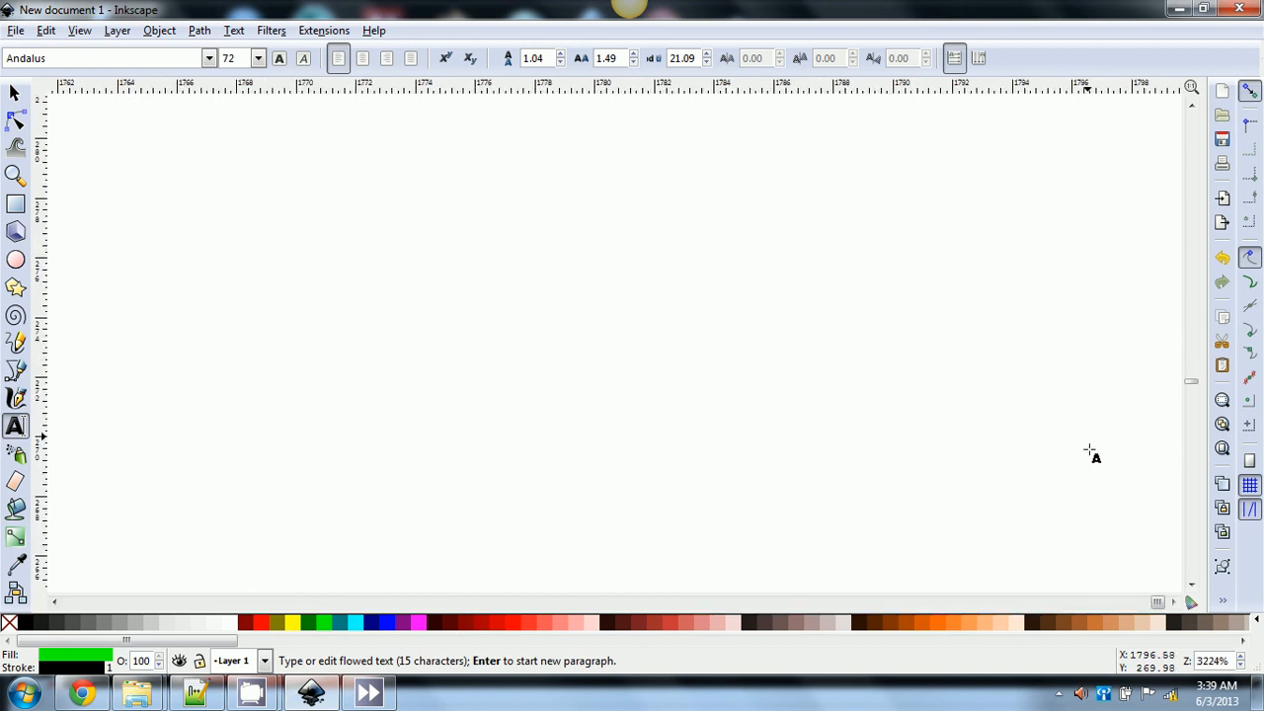
pyautogui.scroll(-15, 1090, 452)
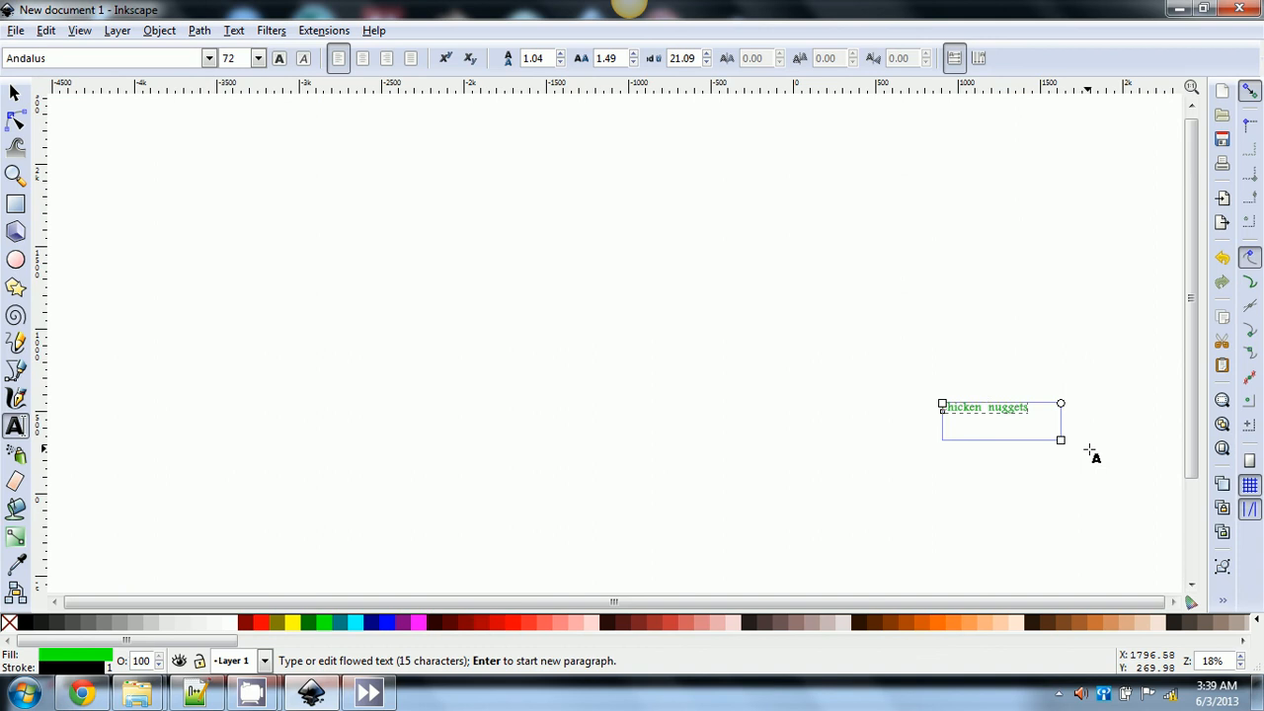
pyautogui.scroll(6, 1090, 452)
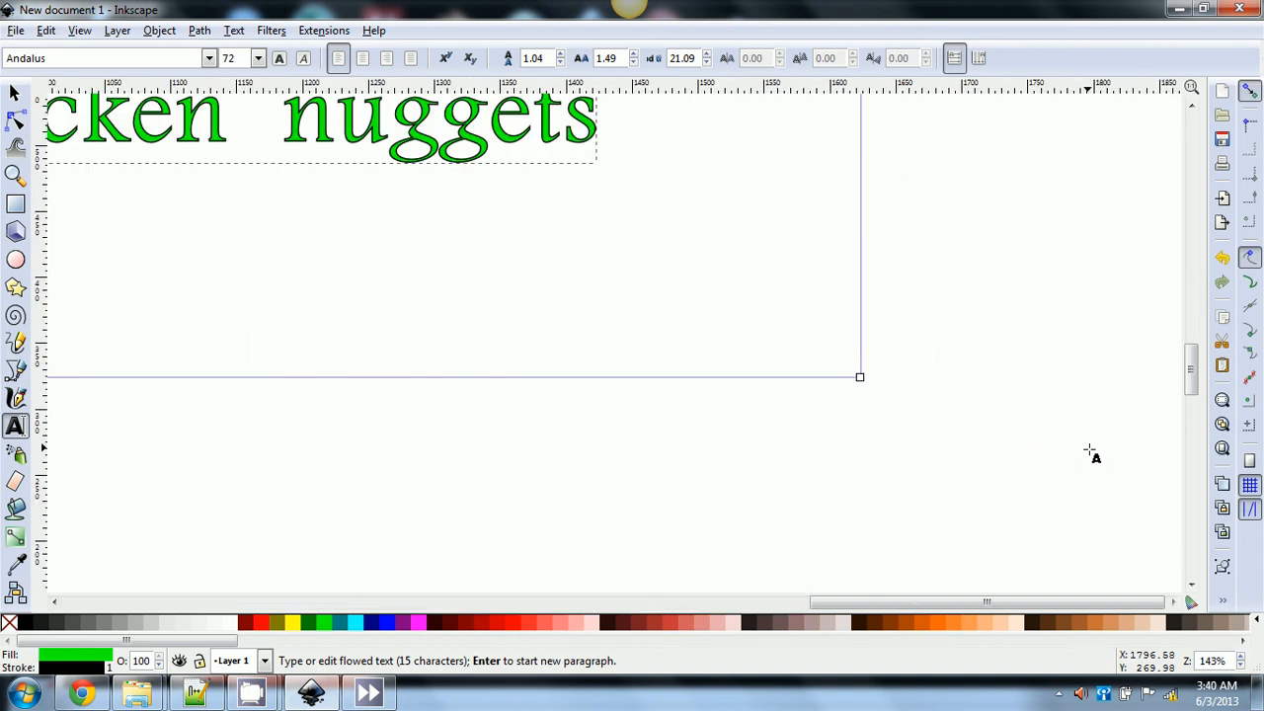
pyautogui.moveTo(939, 602); pyautogui.dragTo(811, 594)
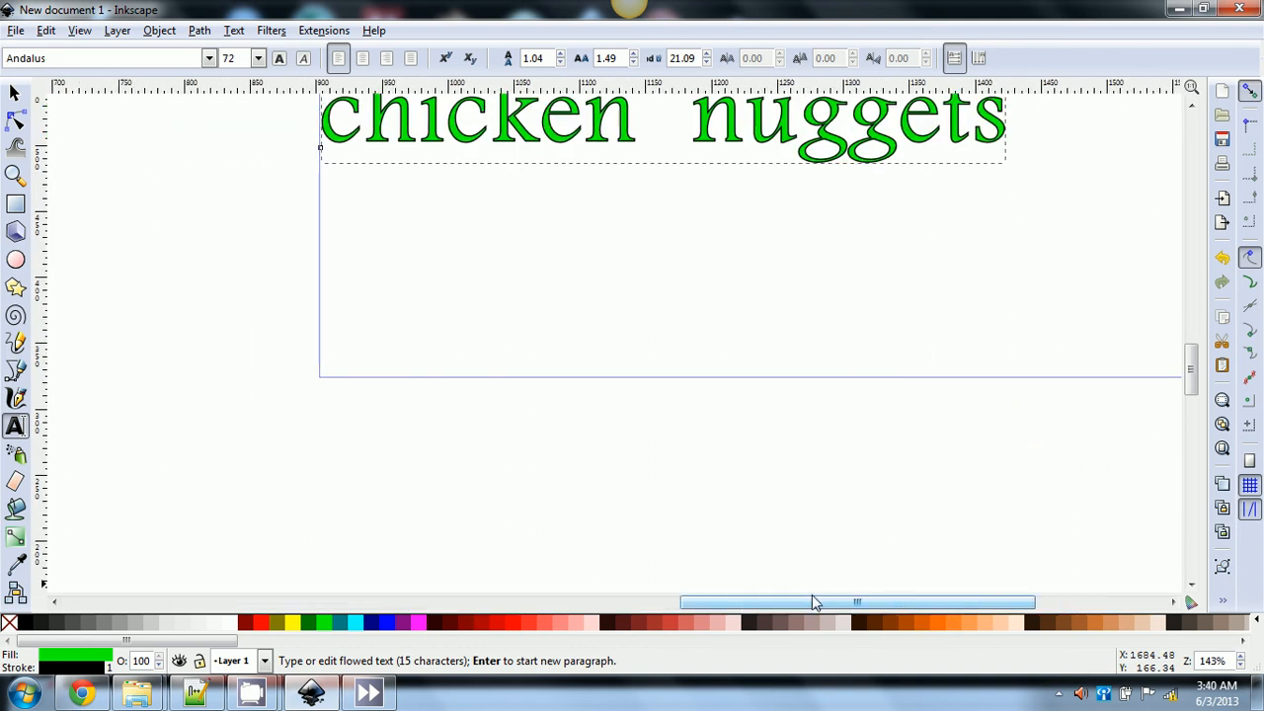
pyautogui.scroll(10, 863, 447)
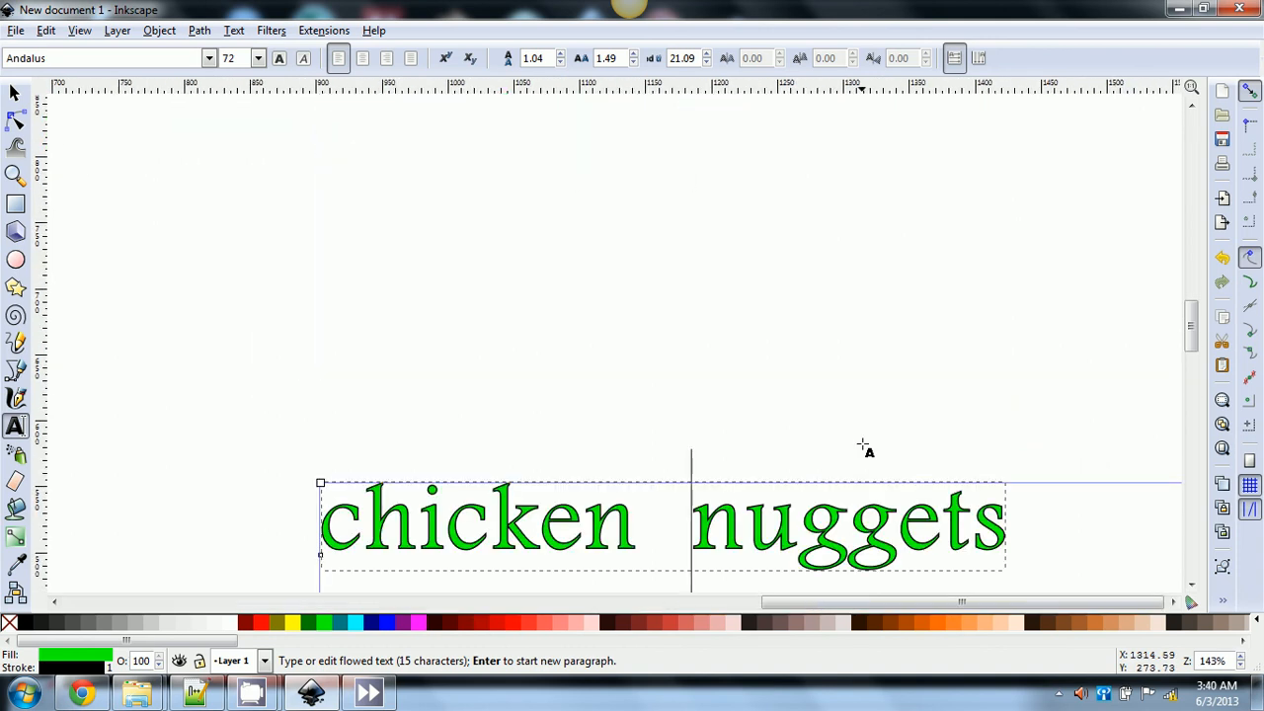
pyautogui.scroll(-7, 863, 446)
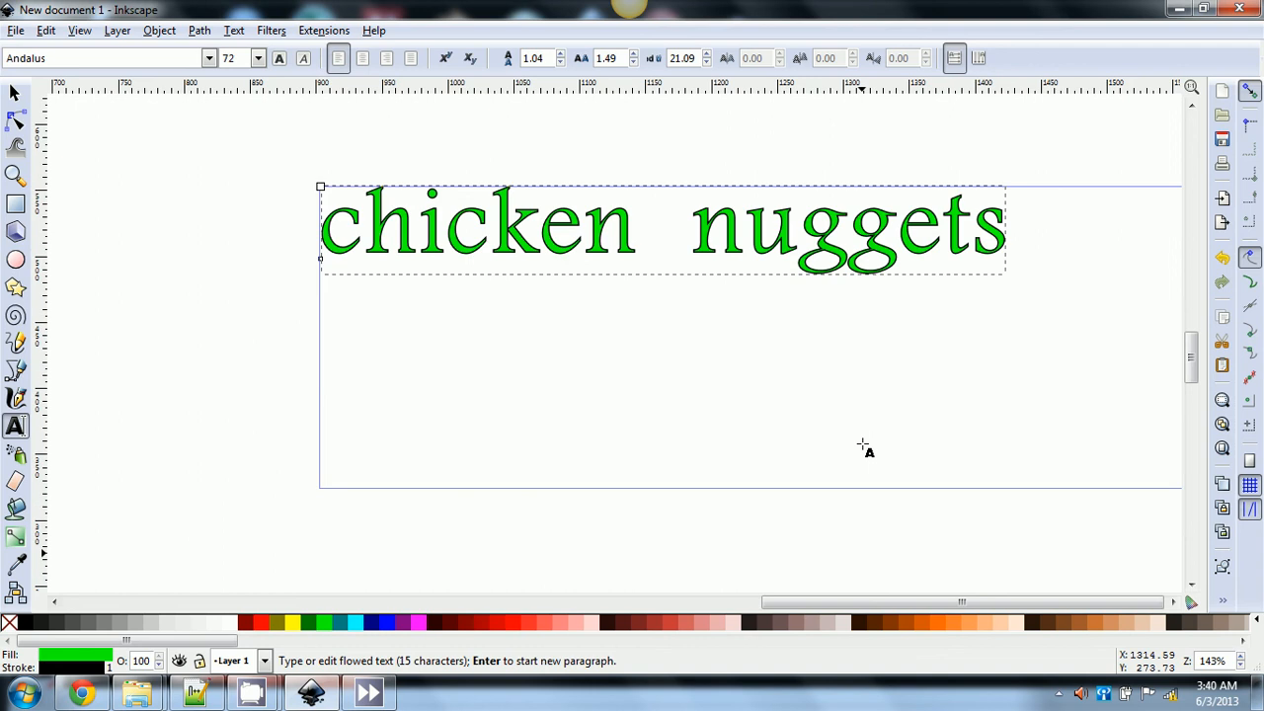
pyautogui.click(1249, 483)
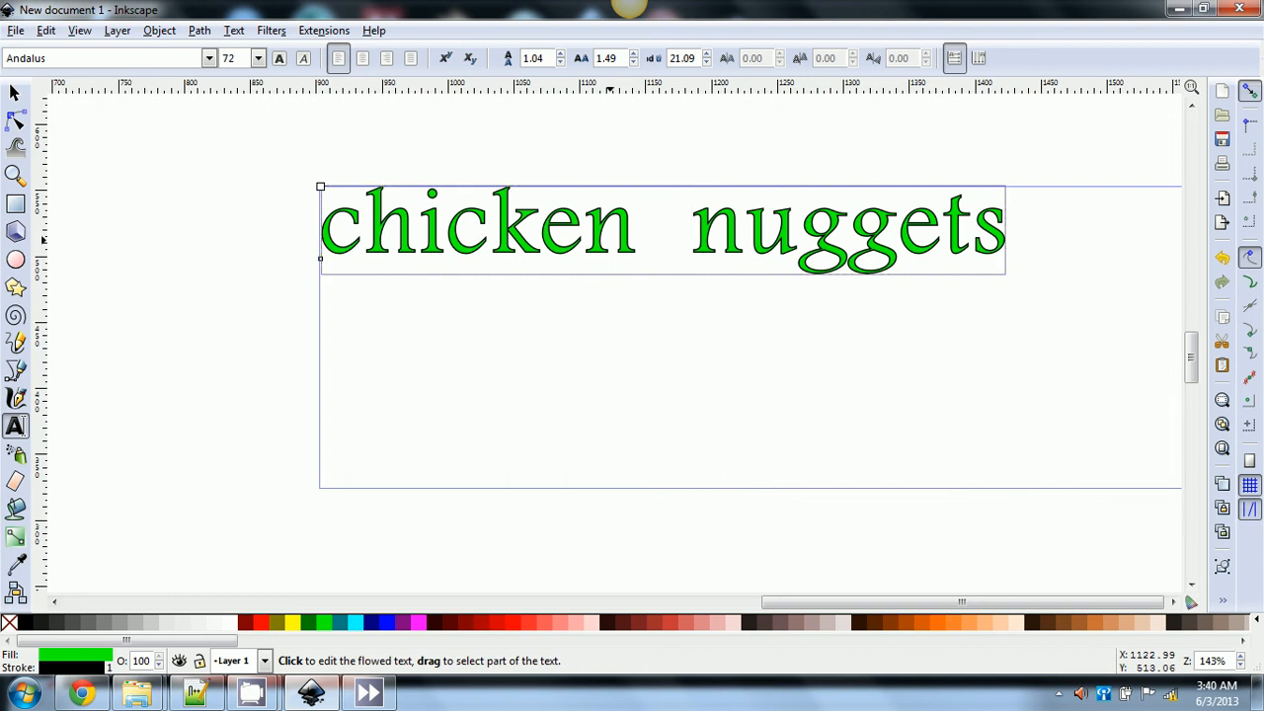
pyautogui.click(234, 30)
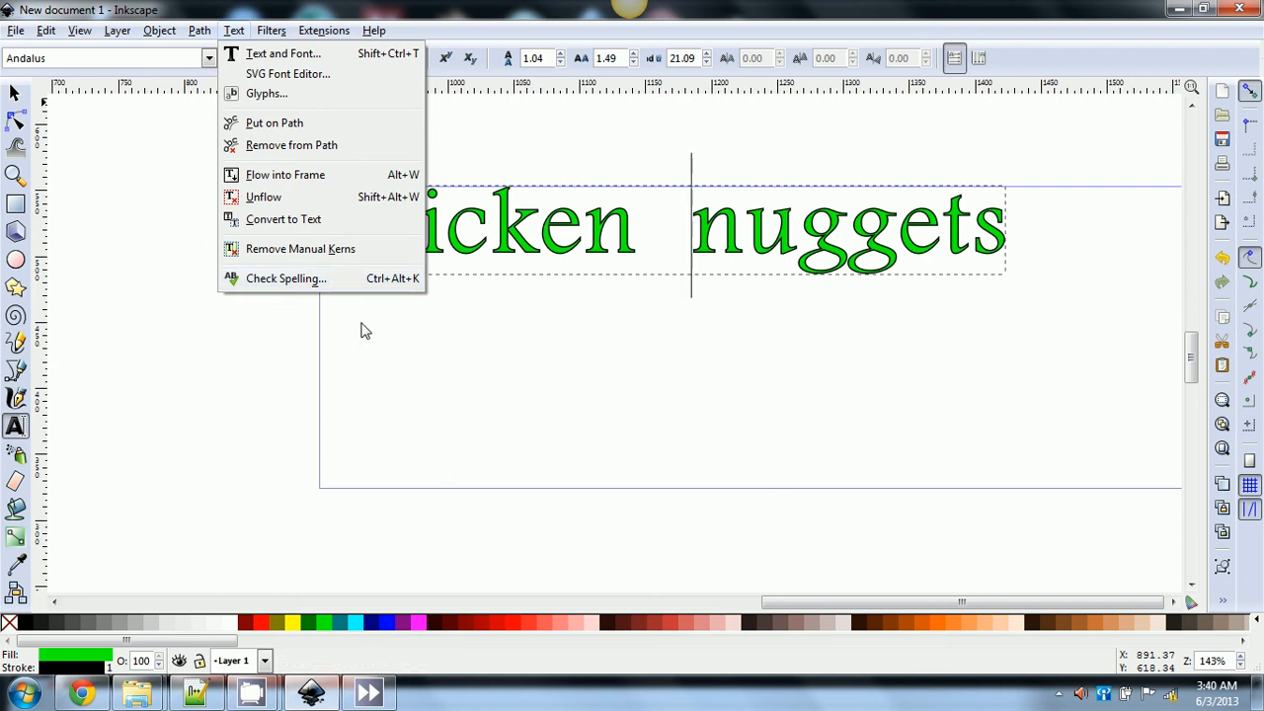
# - Remove manual kerns, try superscript and subscript, then undo back to green Andalus 72 text
pyautogui.click(318, 251)
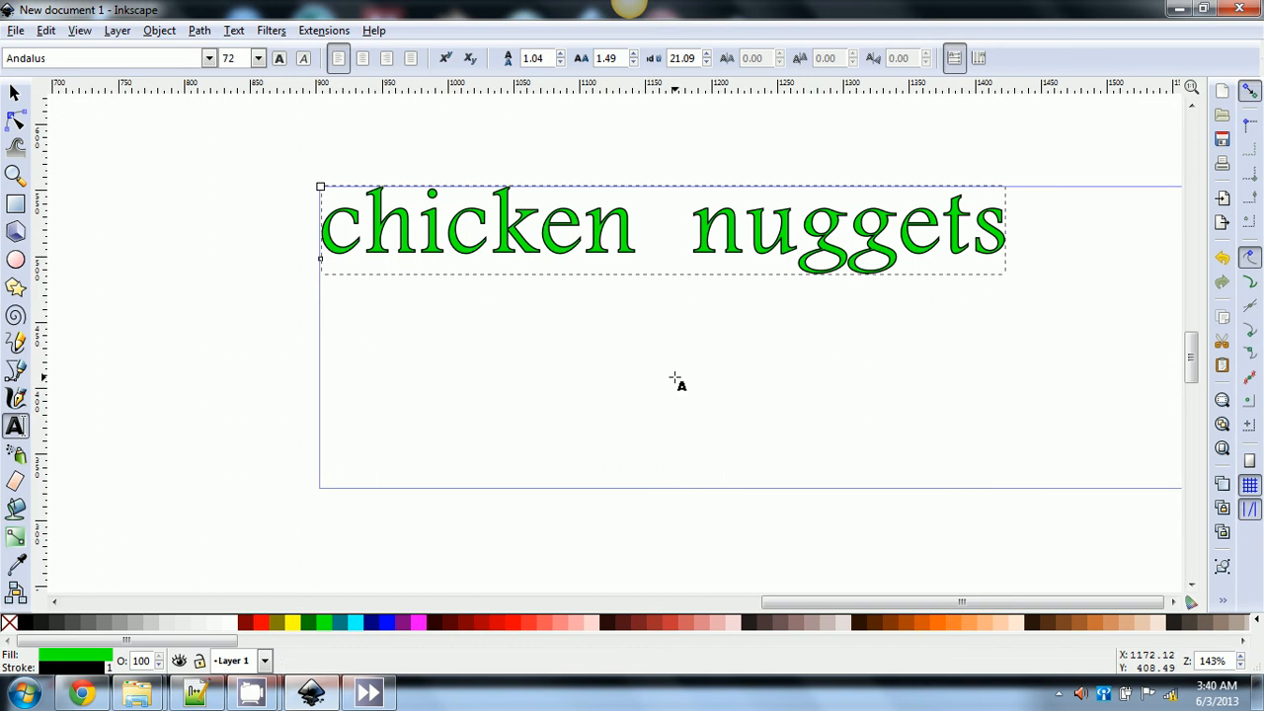
pyautogui.click(446, 59)
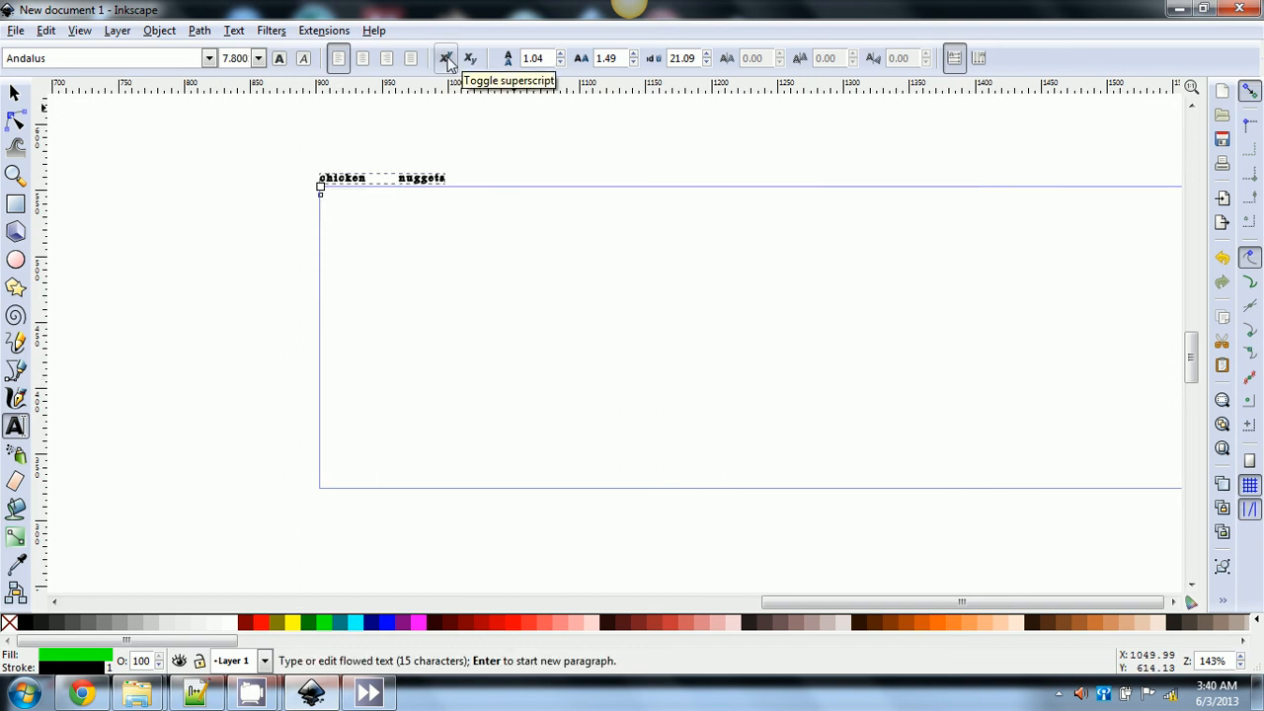
pyautogui.click(446, 59)
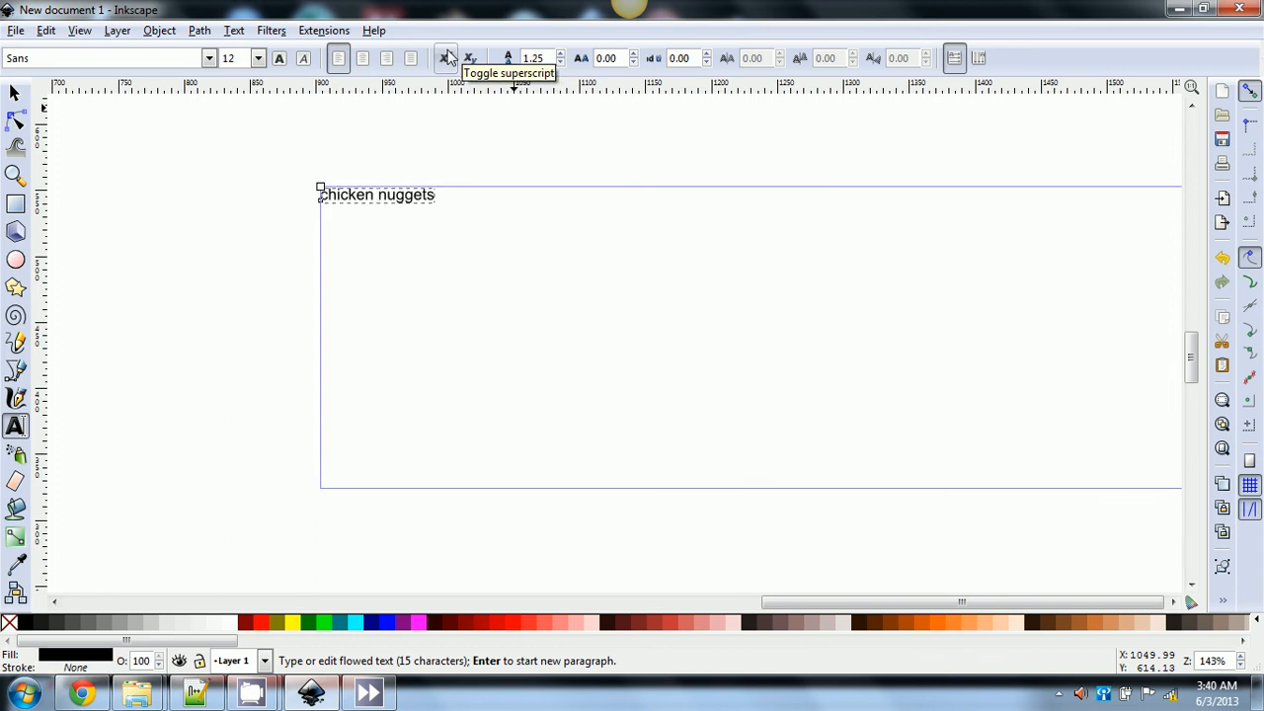
pyautogui.click(470, 59)
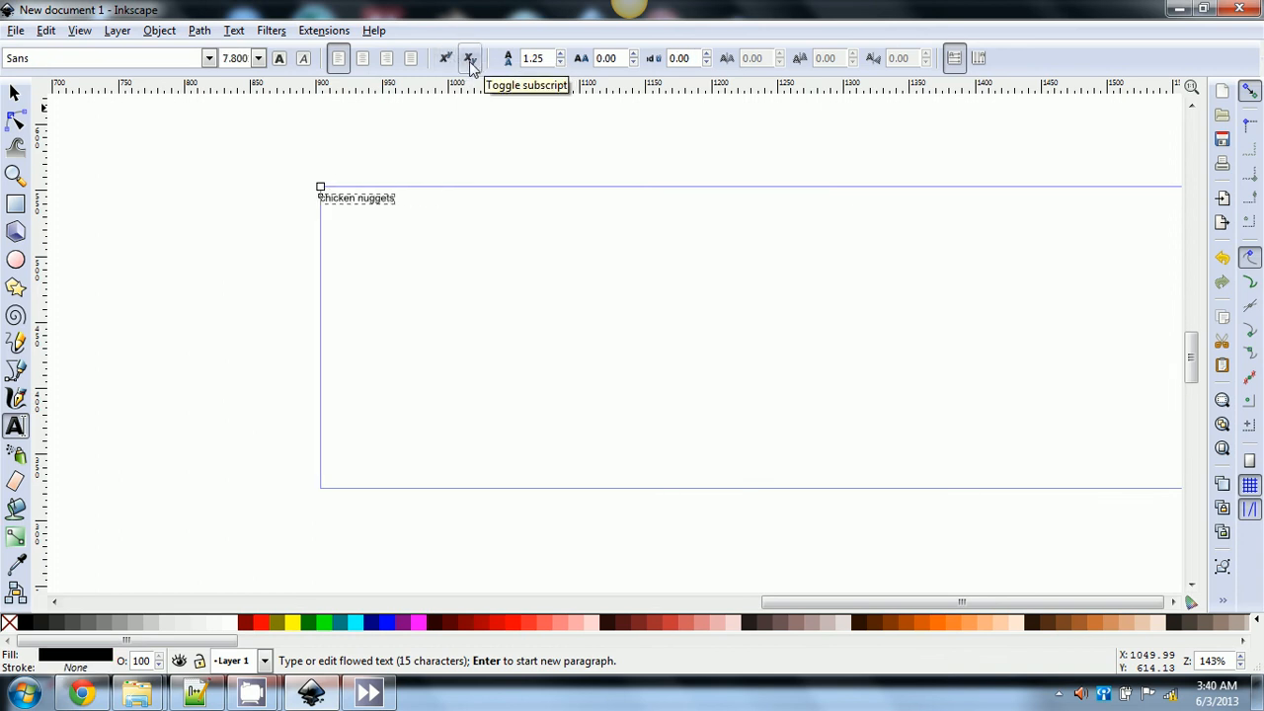
pyautogui.click(470, 65)
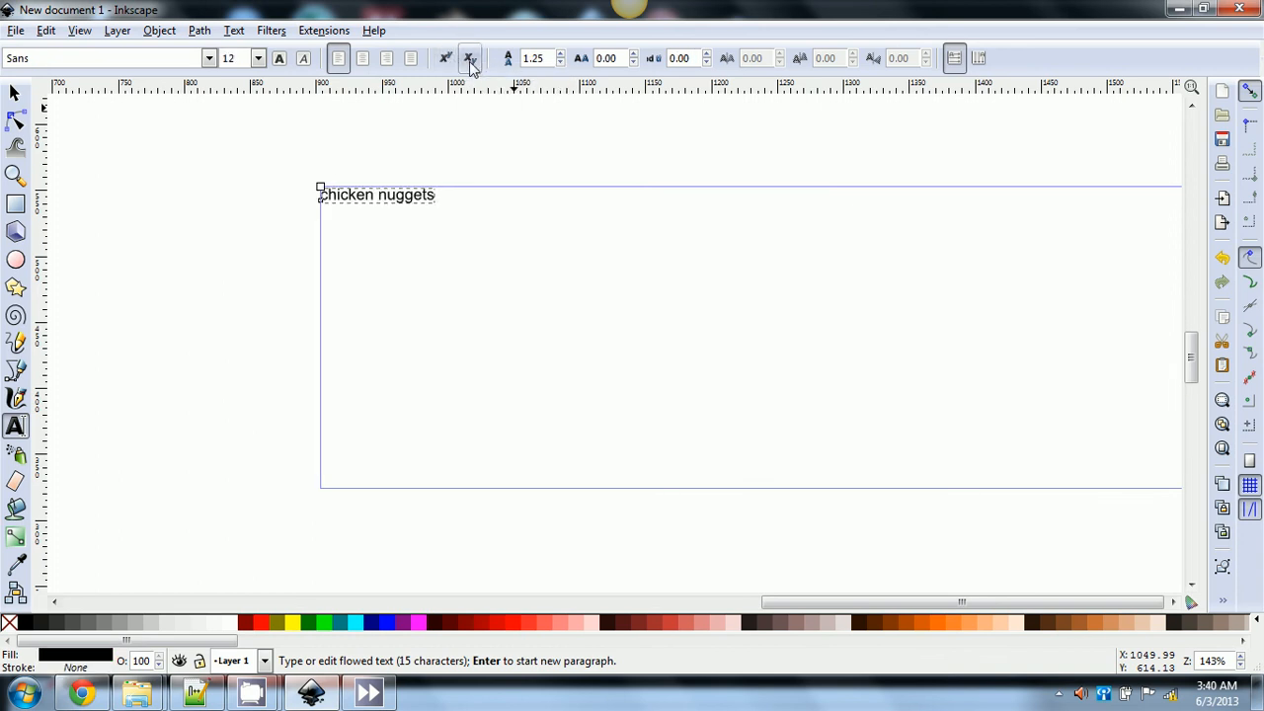
pyautogui.hotkey('ctrl', 'z')
pyautogui.hotkey('ctrl', 'z')
pyautogui.hotkey('ctrl', 'z')
pyautogui.hotkey('ctrl', 'z')
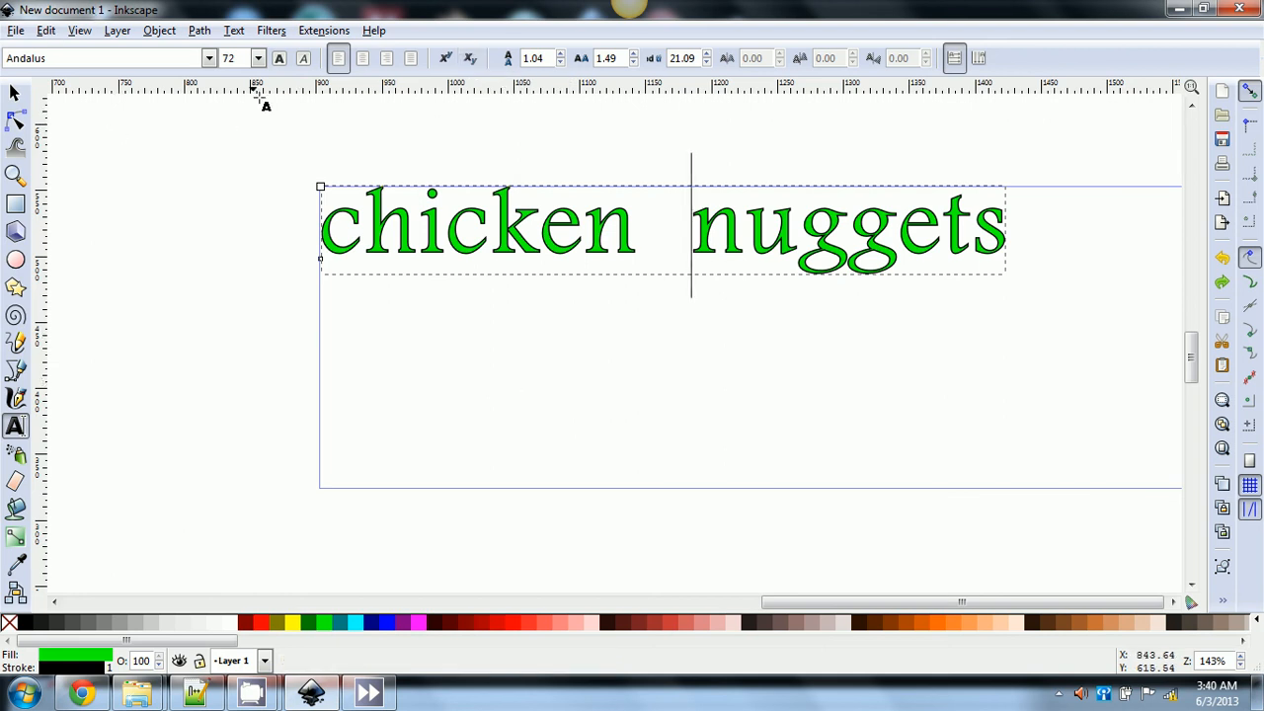
pyautogui.click(273, 30)
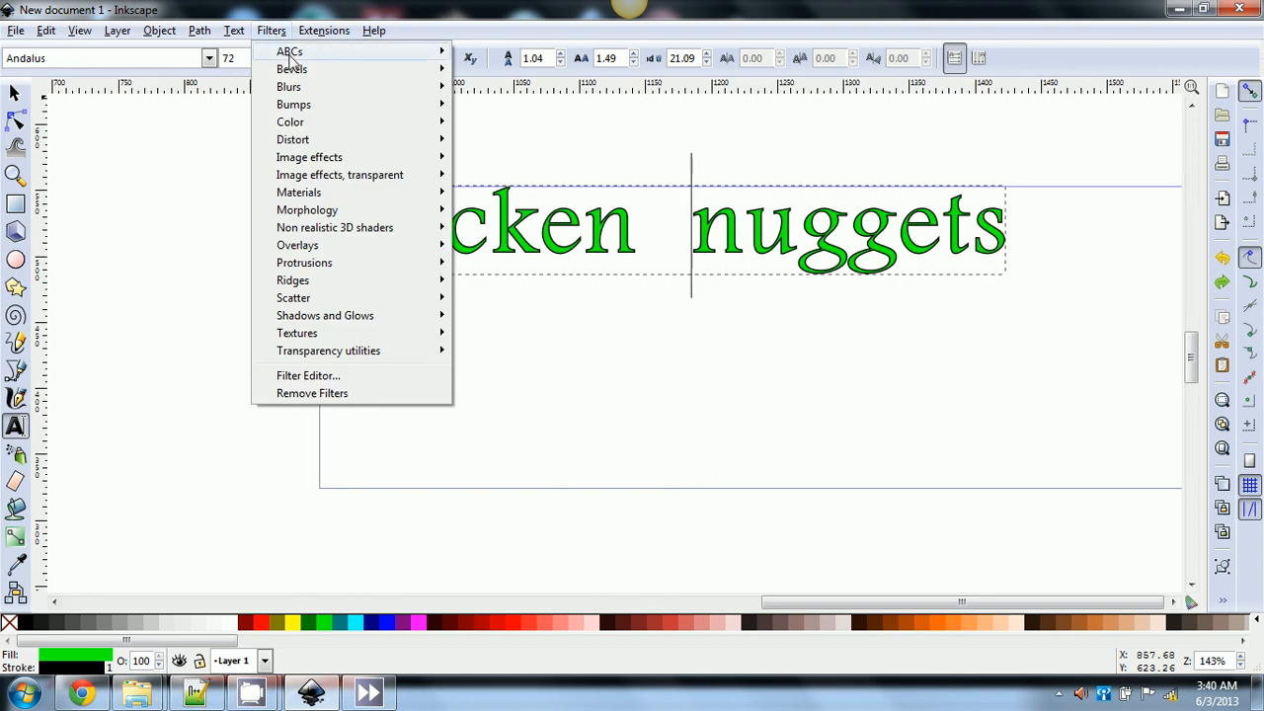
pyautogui.moveTo(292, 59)
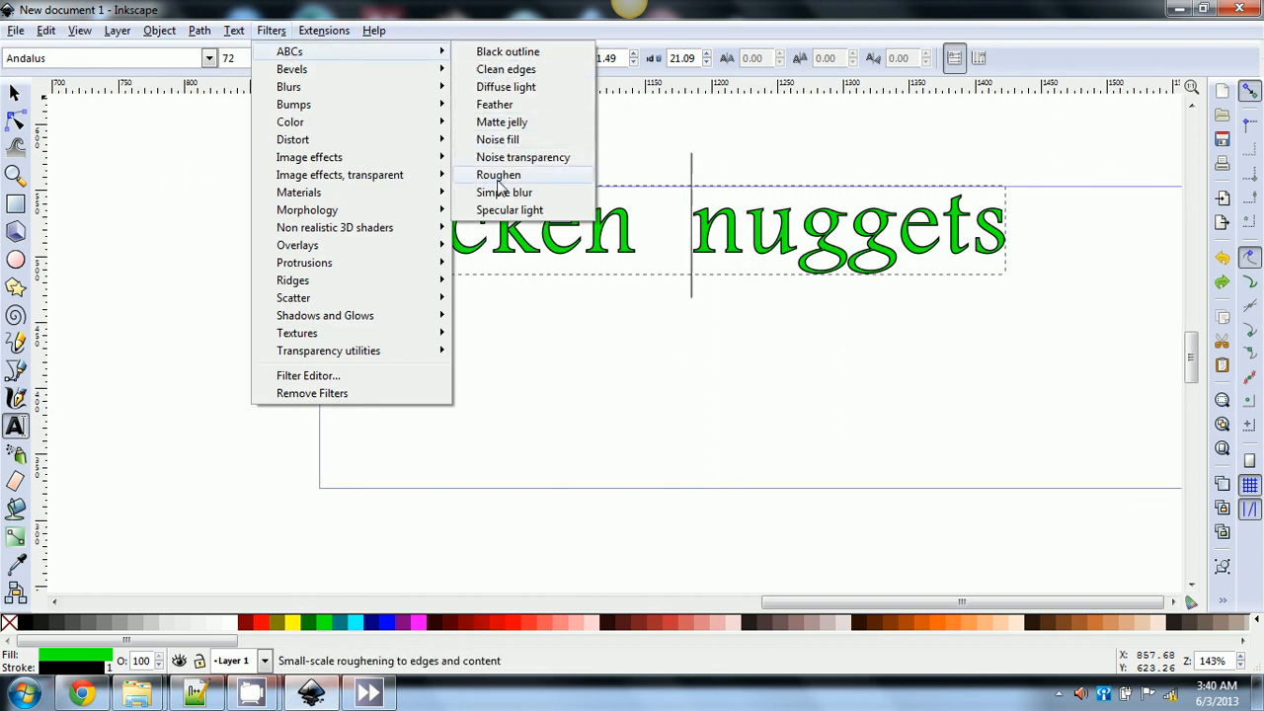
pyautogui.click(499, 194)
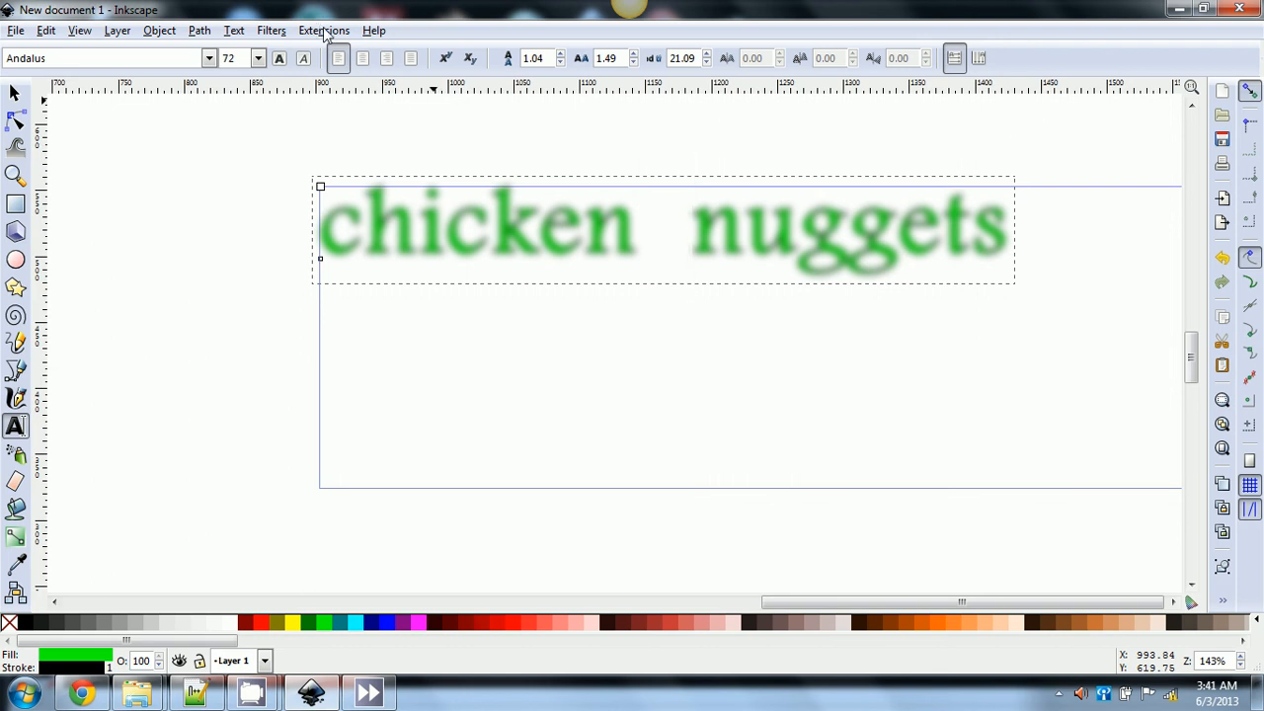
pyautogui.click(326, 35)
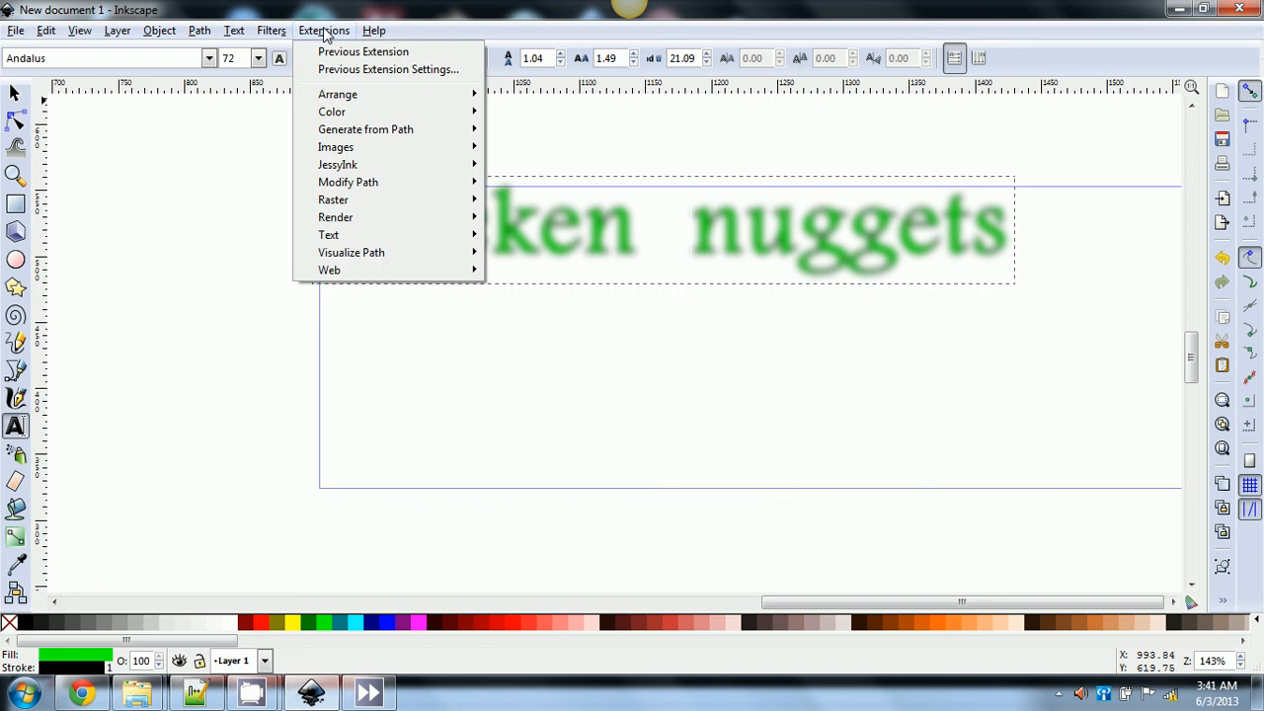
pyautogui.click(287, 209)
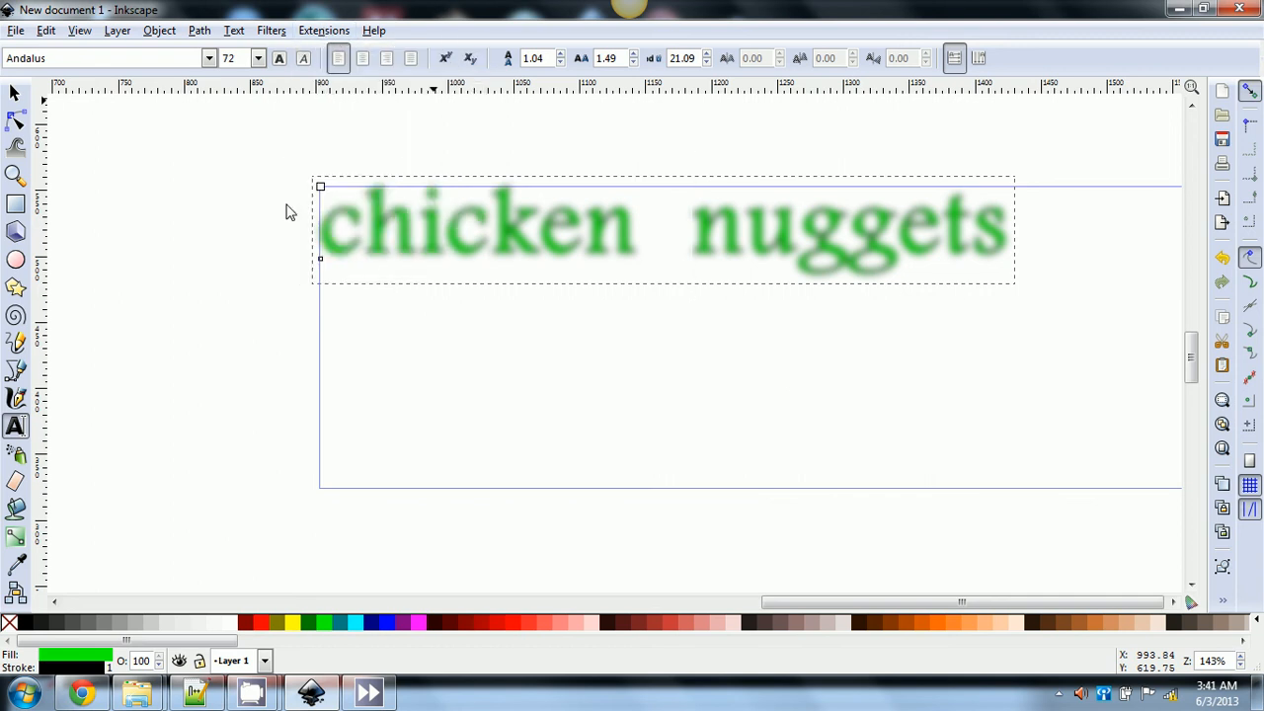
pyautogui.click(272, 30)
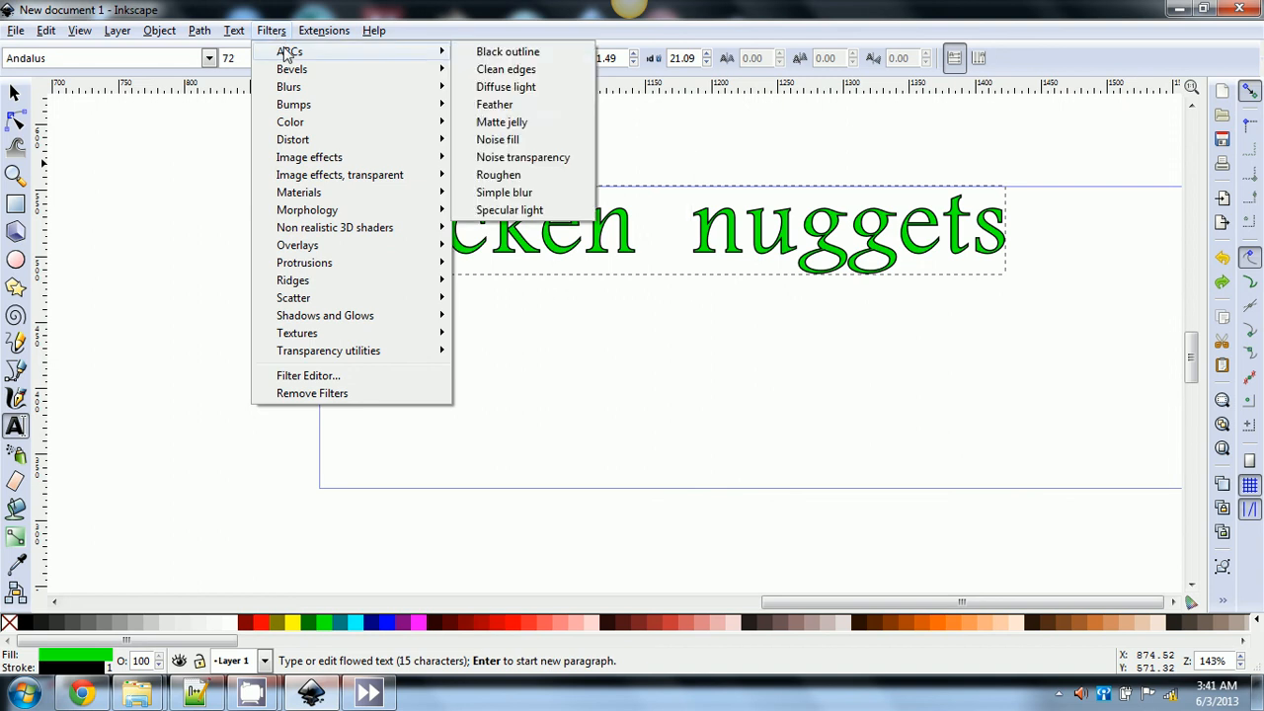
pyautogui.moveTo(294, 54)
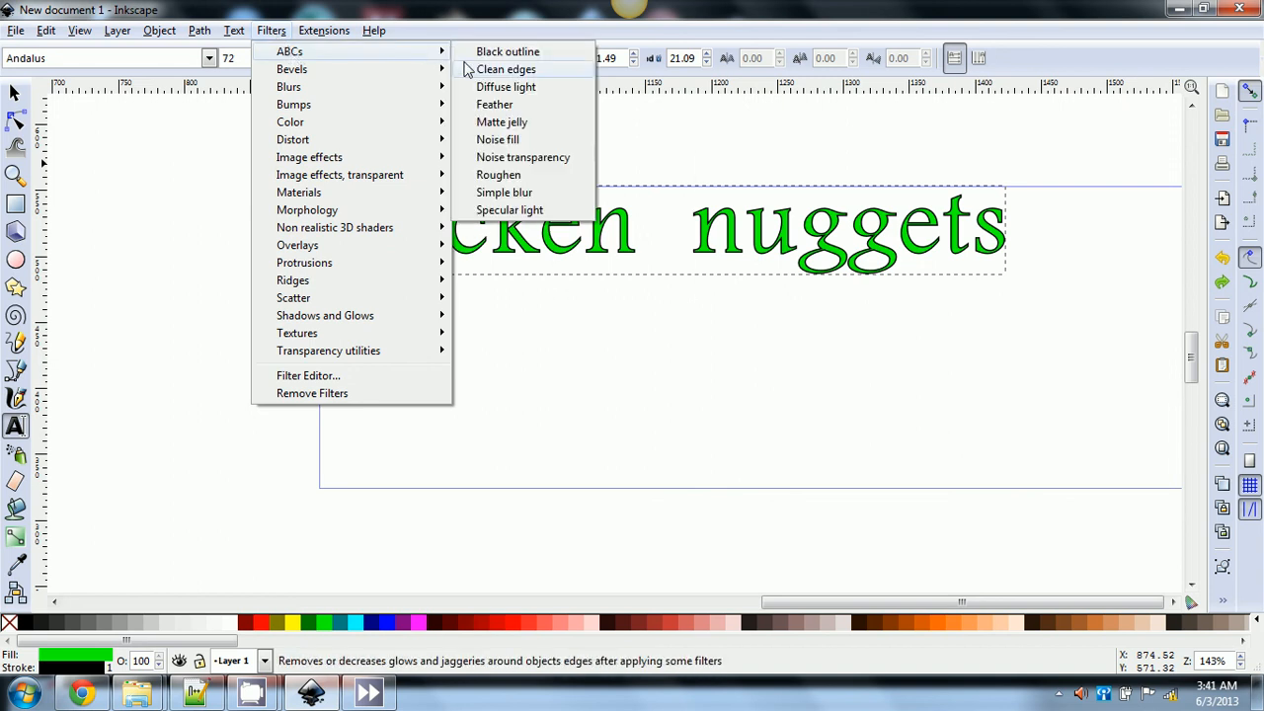
pyautogui.click(499, 211)
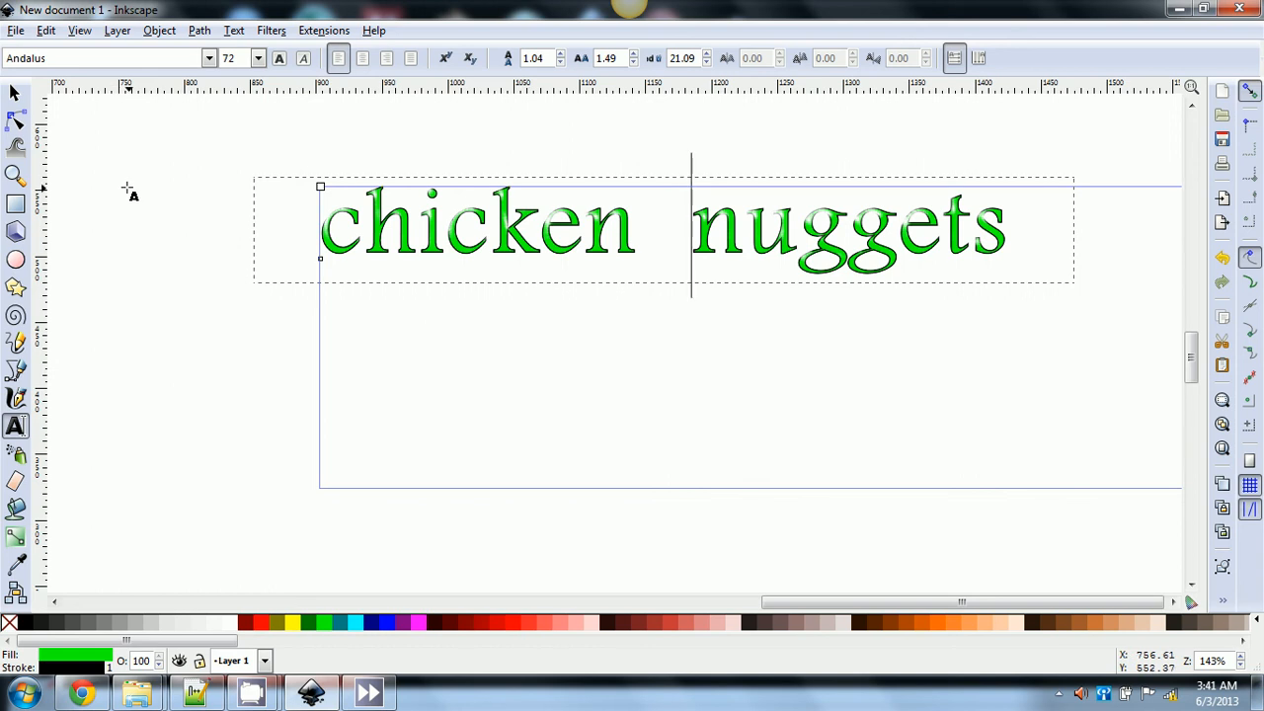
pyautogui.click(282, 29)
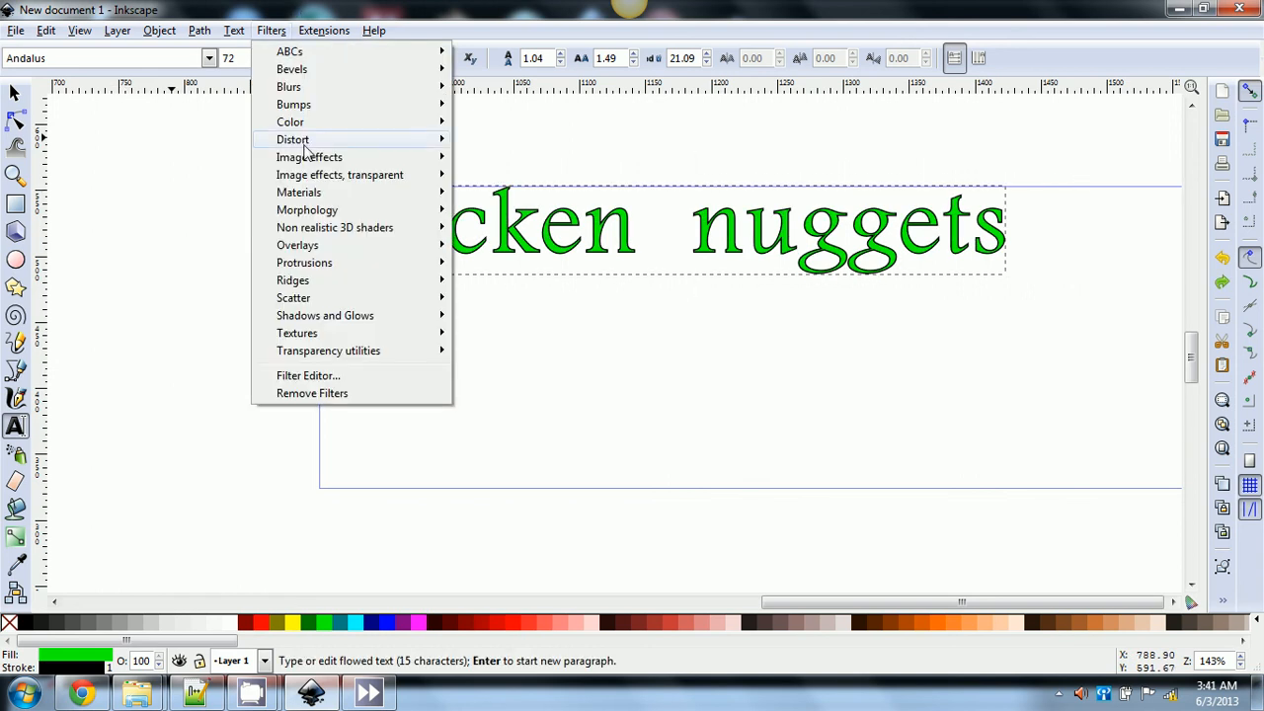
pyautogui.moveTo(313, 163)
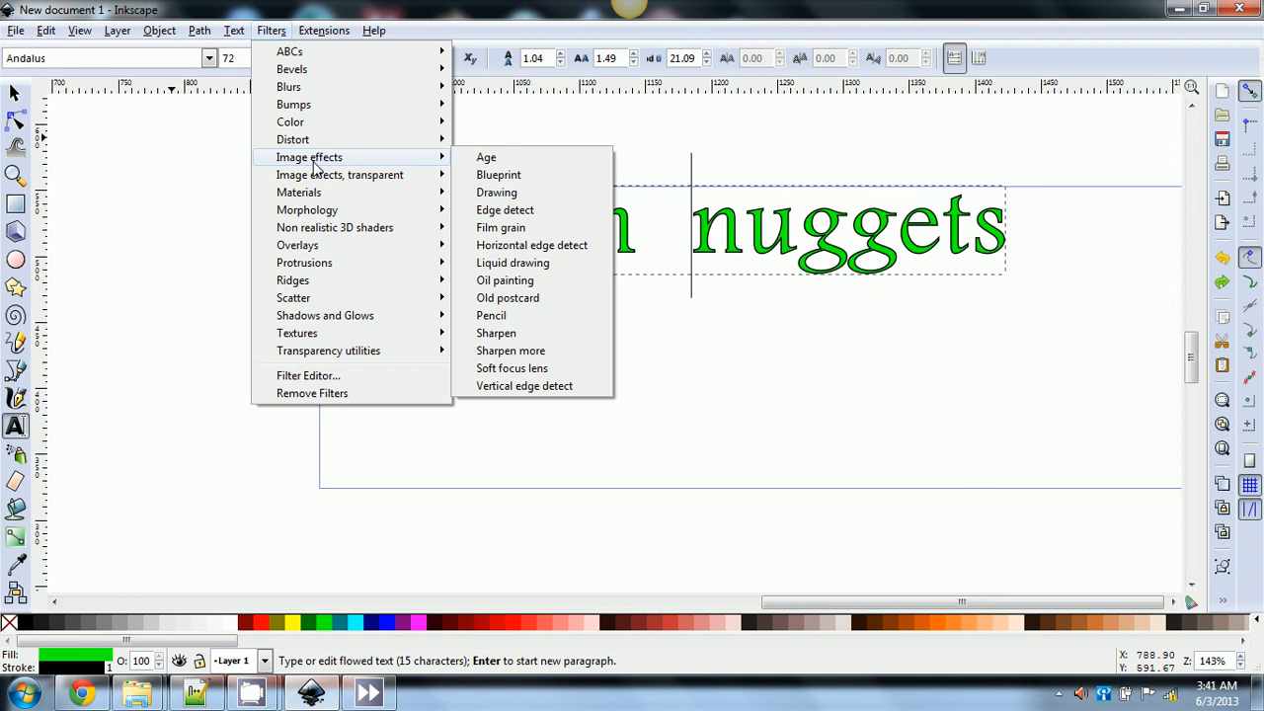
pyautogui.click(518, 231)
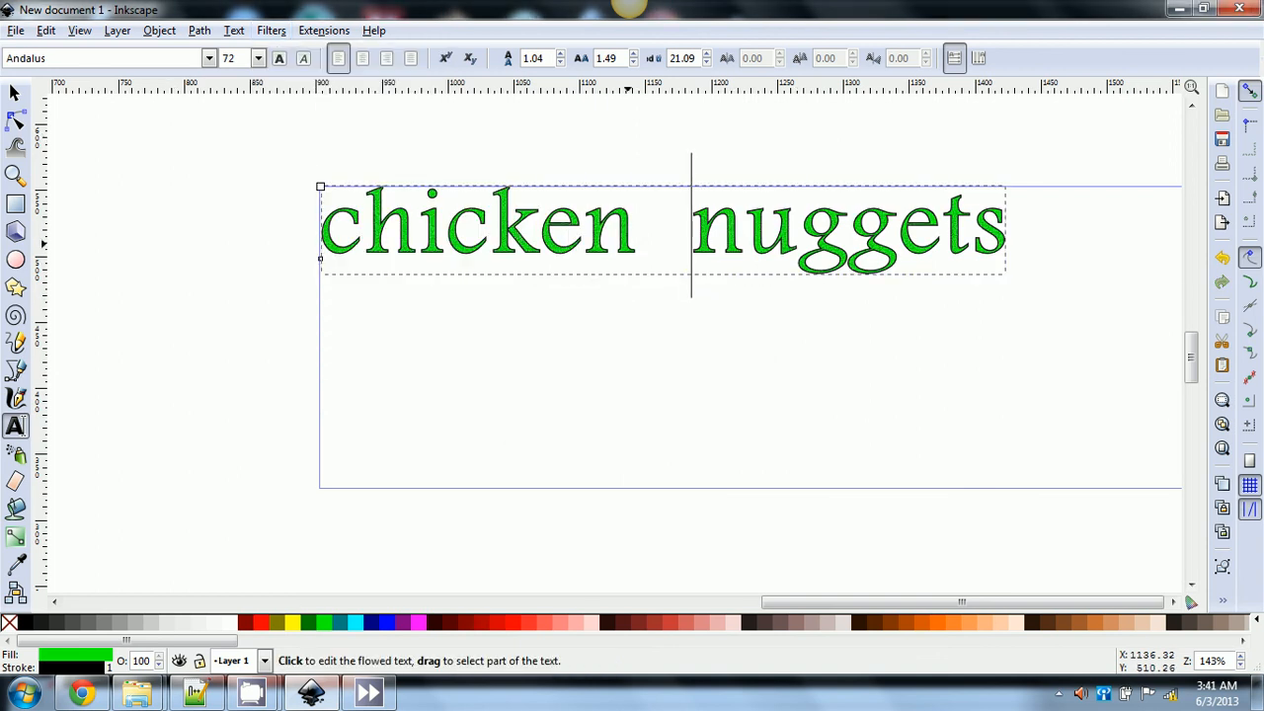
pyautogui.click(270, 30)
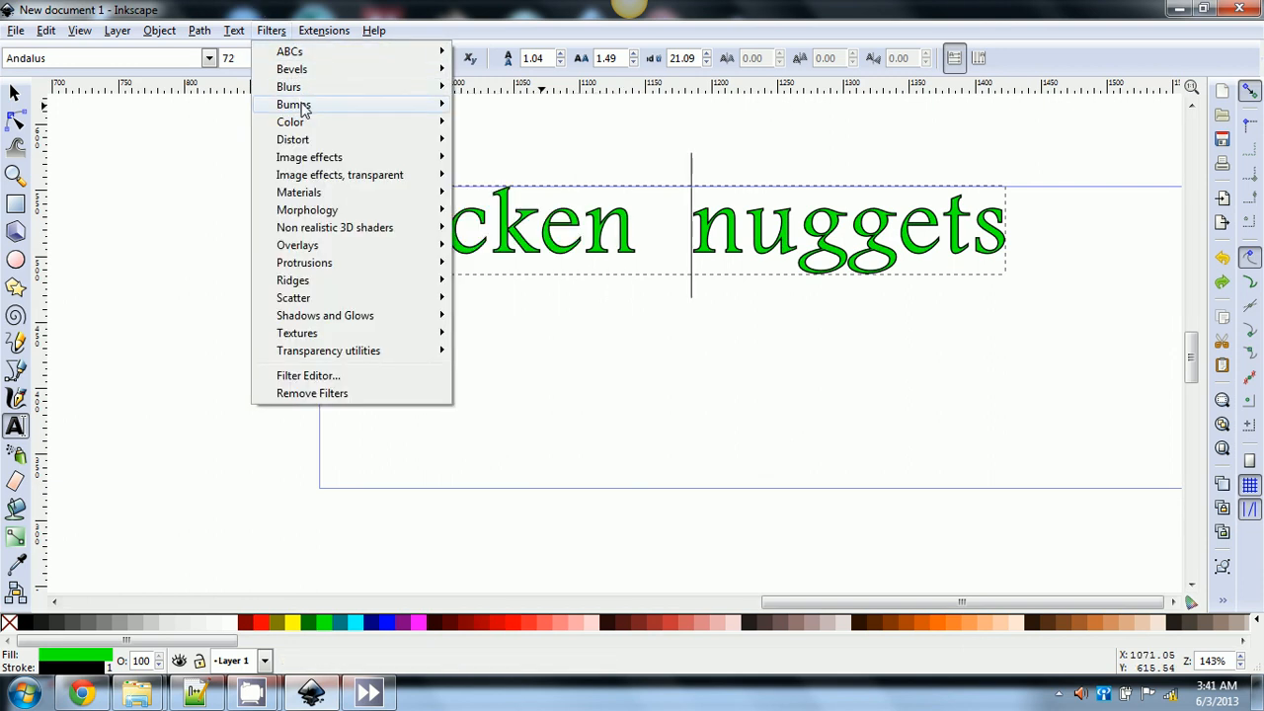
pyautogui.moveTo(318, 112)
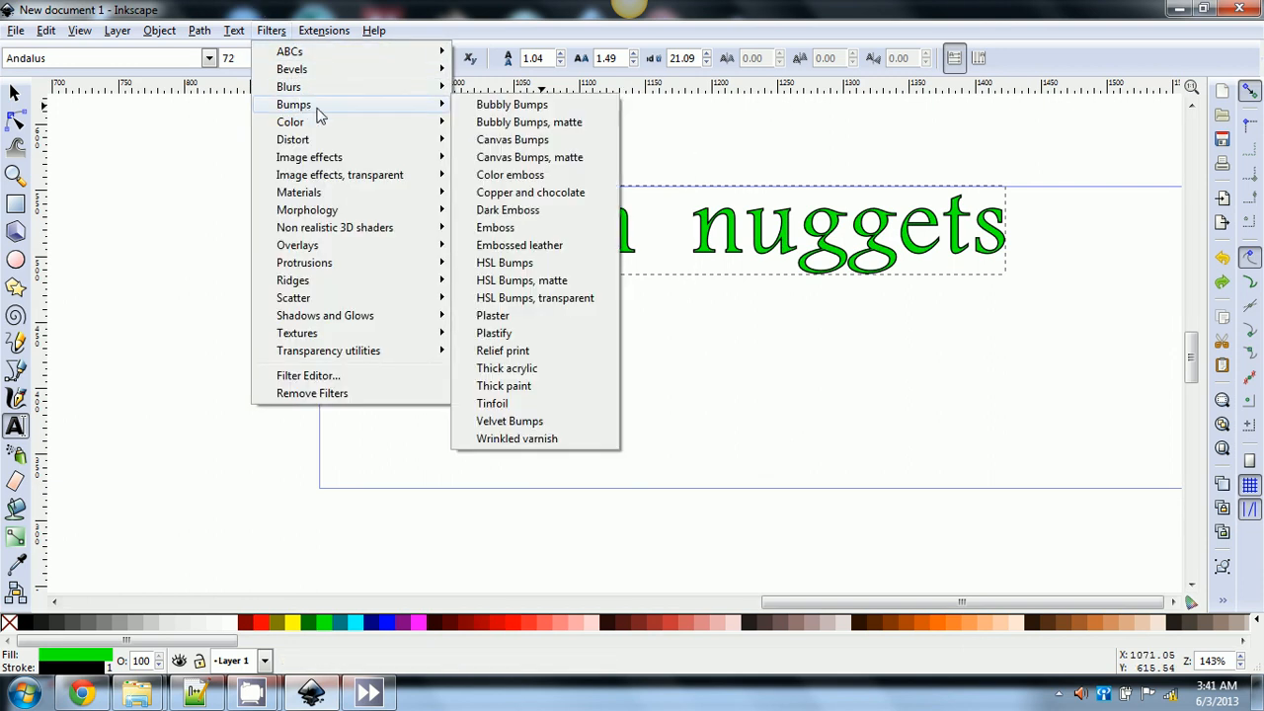
pyautogui.click(489, 245)
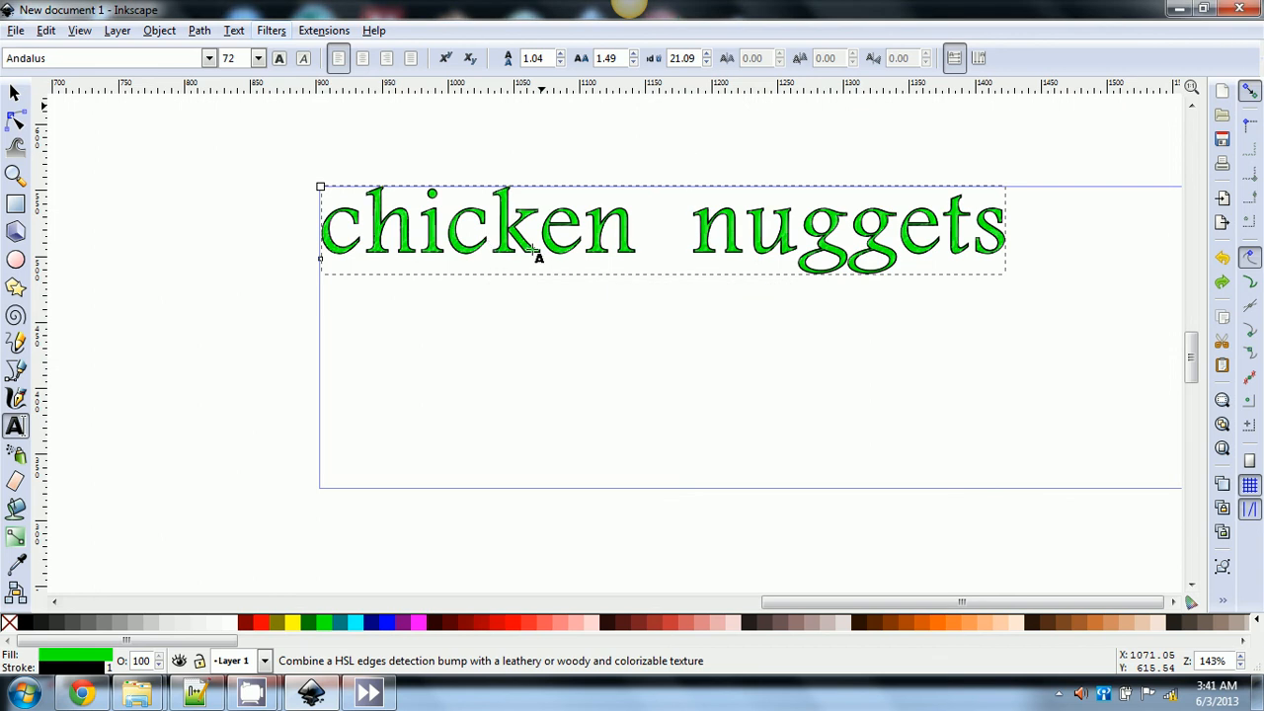
pyautogui.click(14, 93)
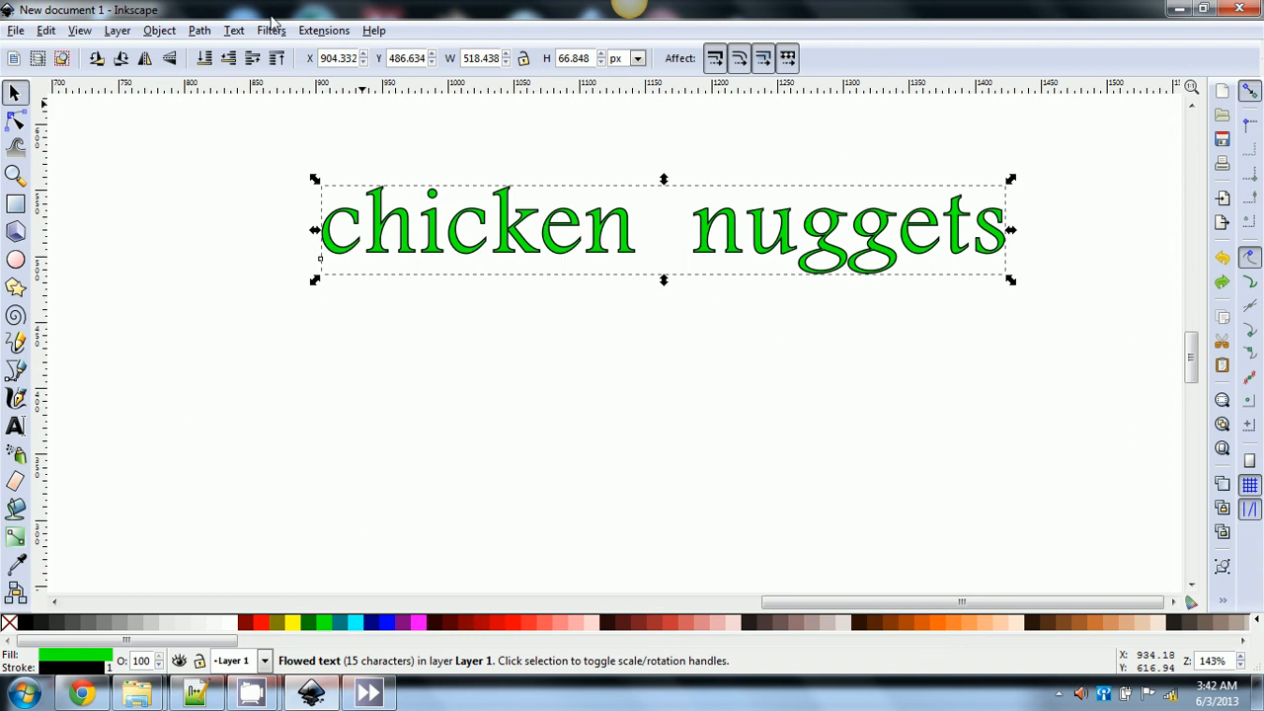
pyautogui.click(327, 33)
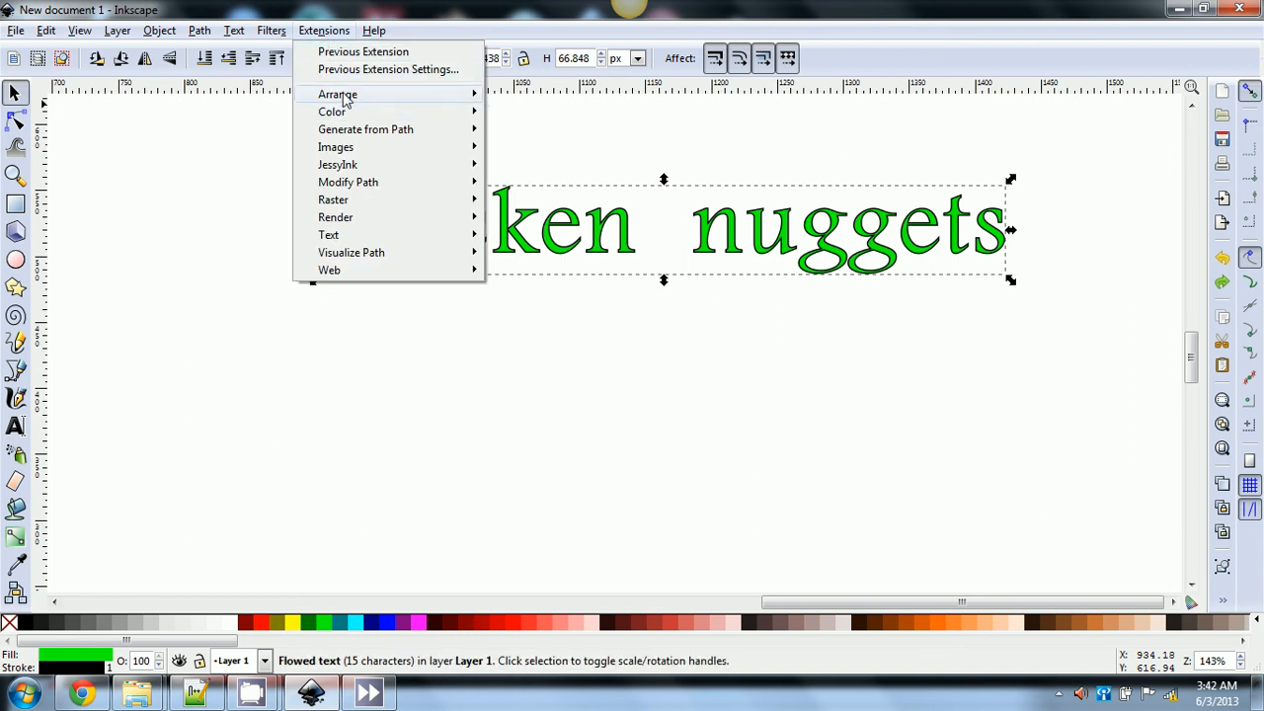
pyautogui.moveTo(384, 114)
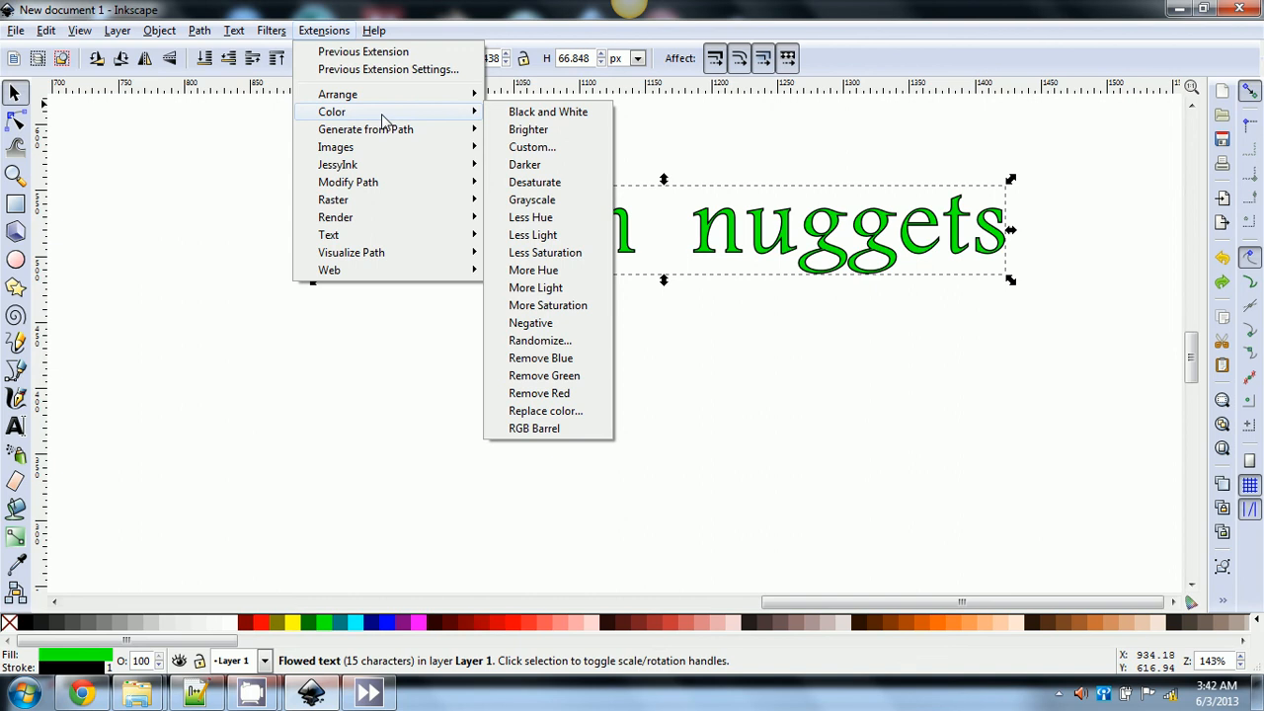
pyautogui.click(521, 132)
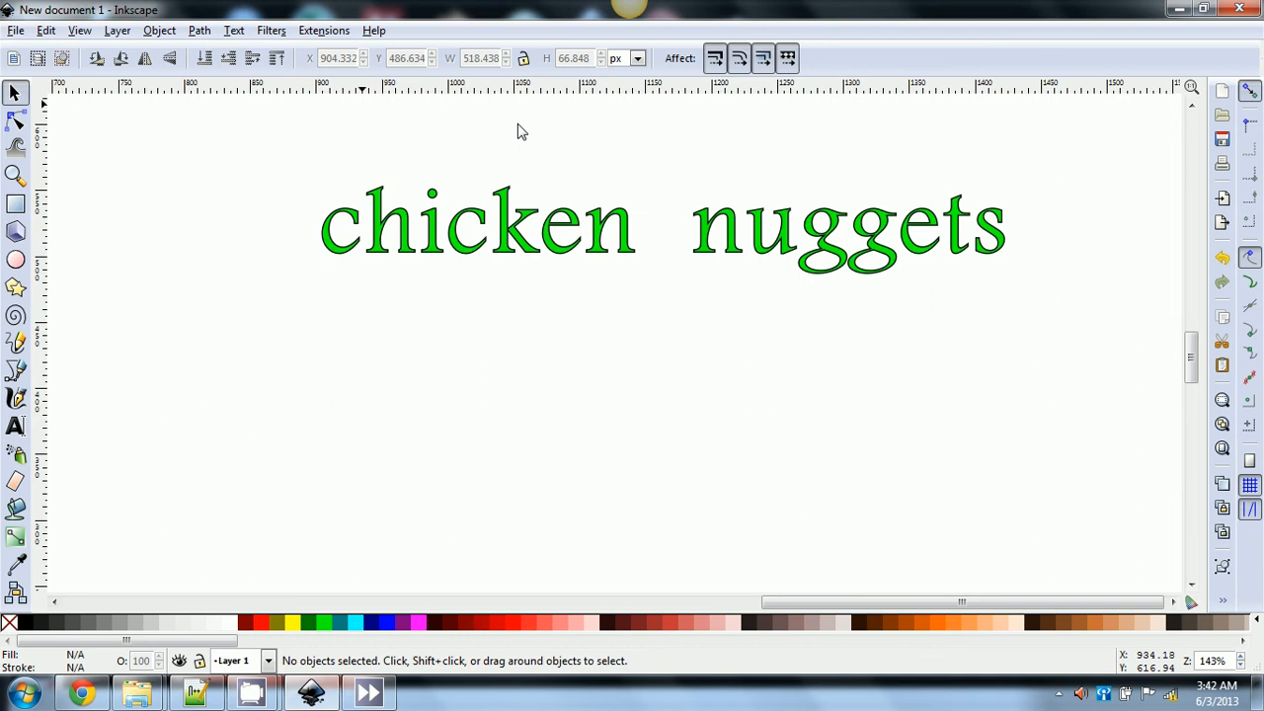
pyautogui.press('ctrl')
# - Convert the 'chicken nuggets' text to paths with Path > Object to Path and confirm it no longer edits as text
pyautogui.click(387, 255)
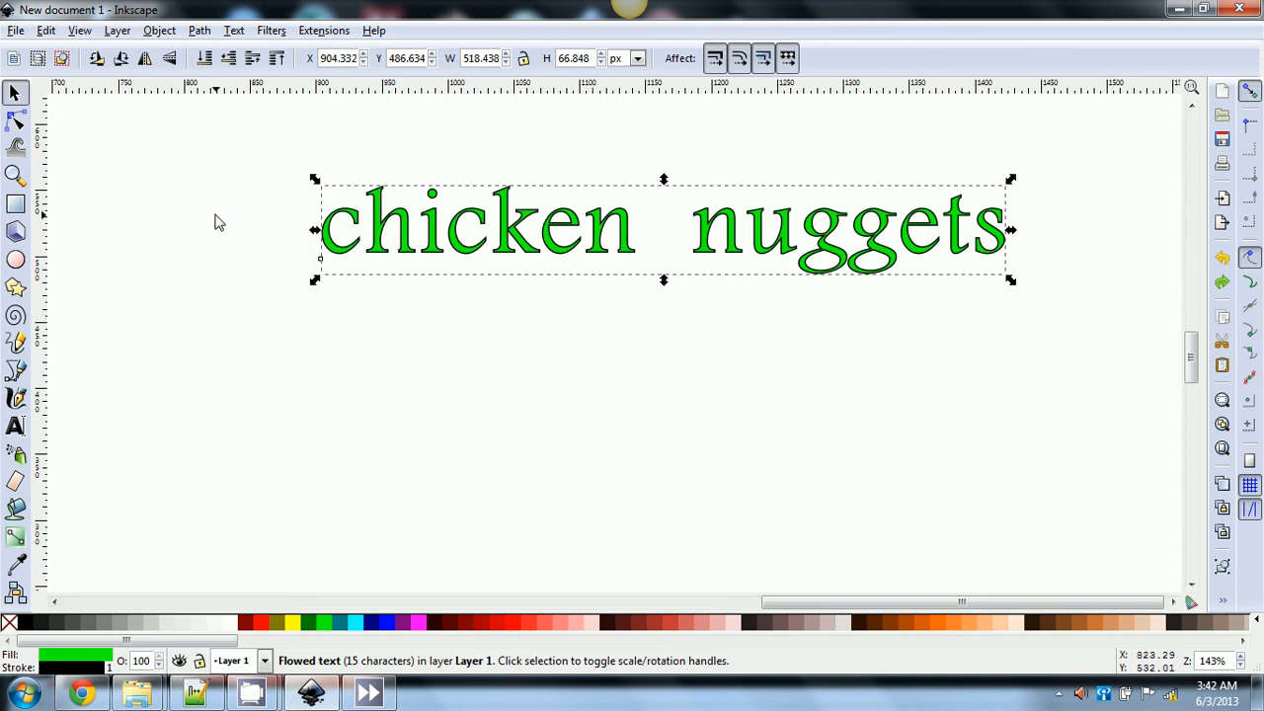
pyautogui.click(199, 30)
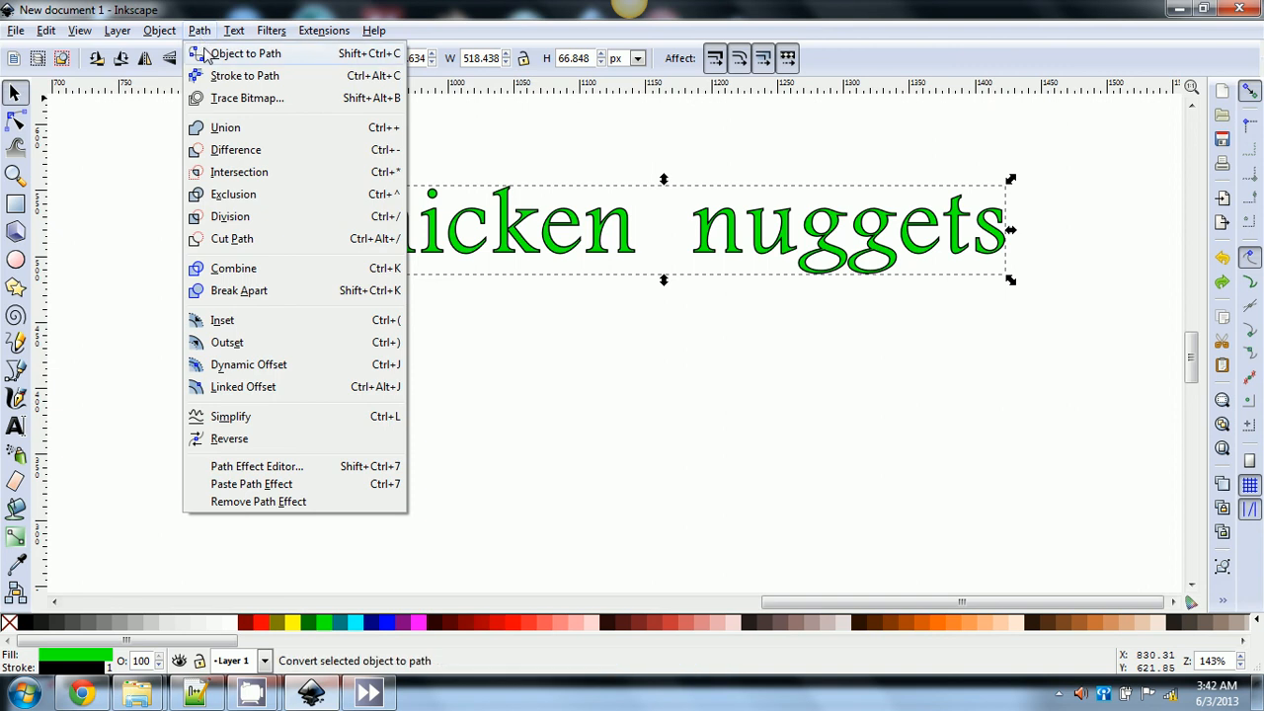
pyautogui.click(204, 55)
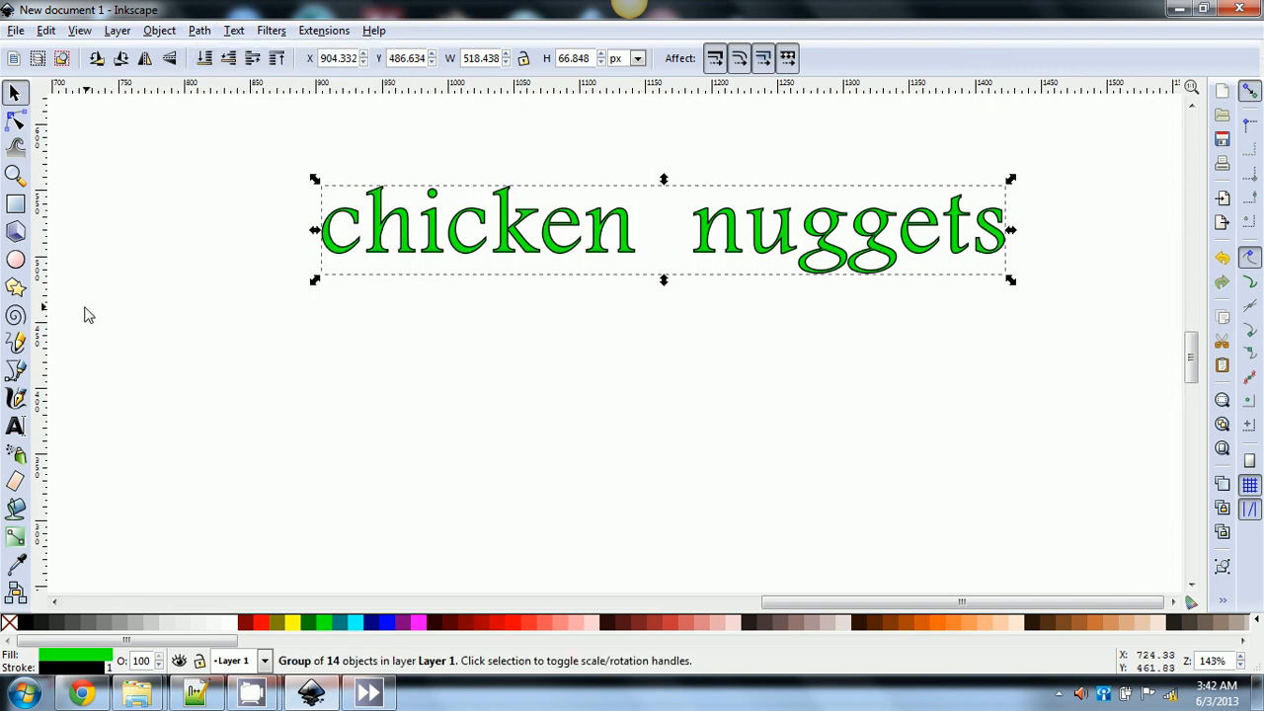
pyautogui.click(15, 427)
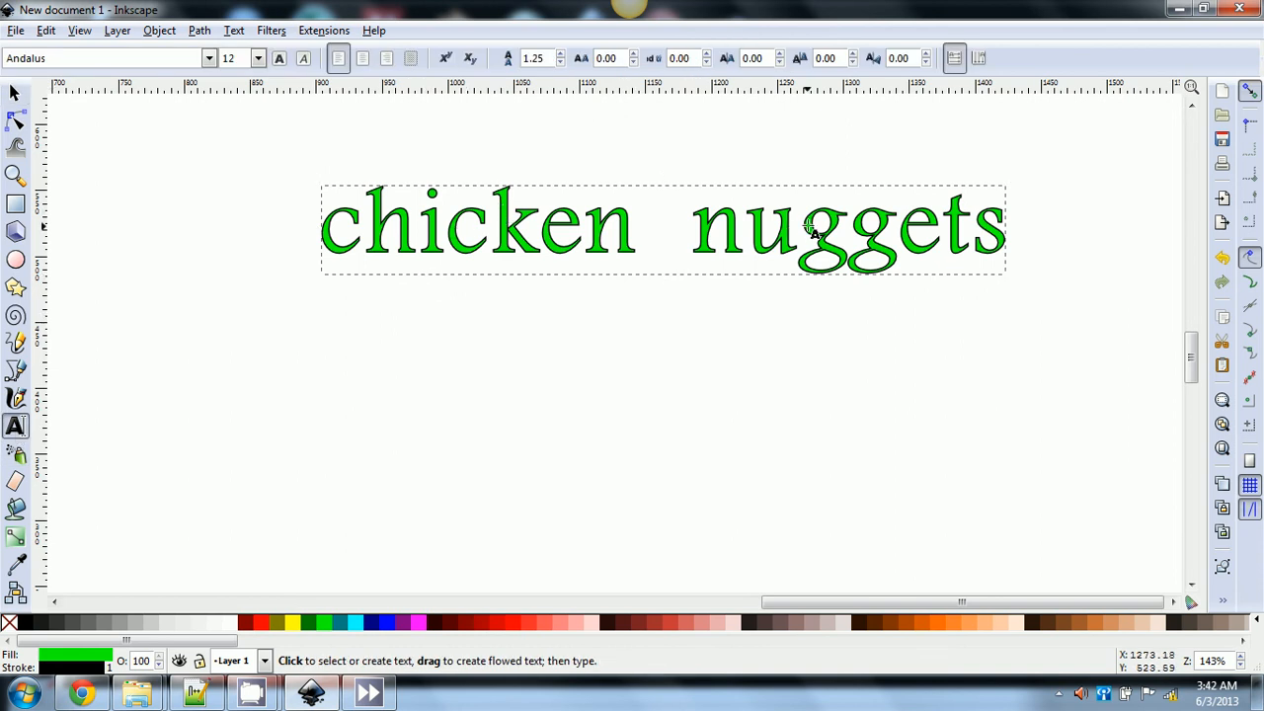
pyautogui.click(890, 233)
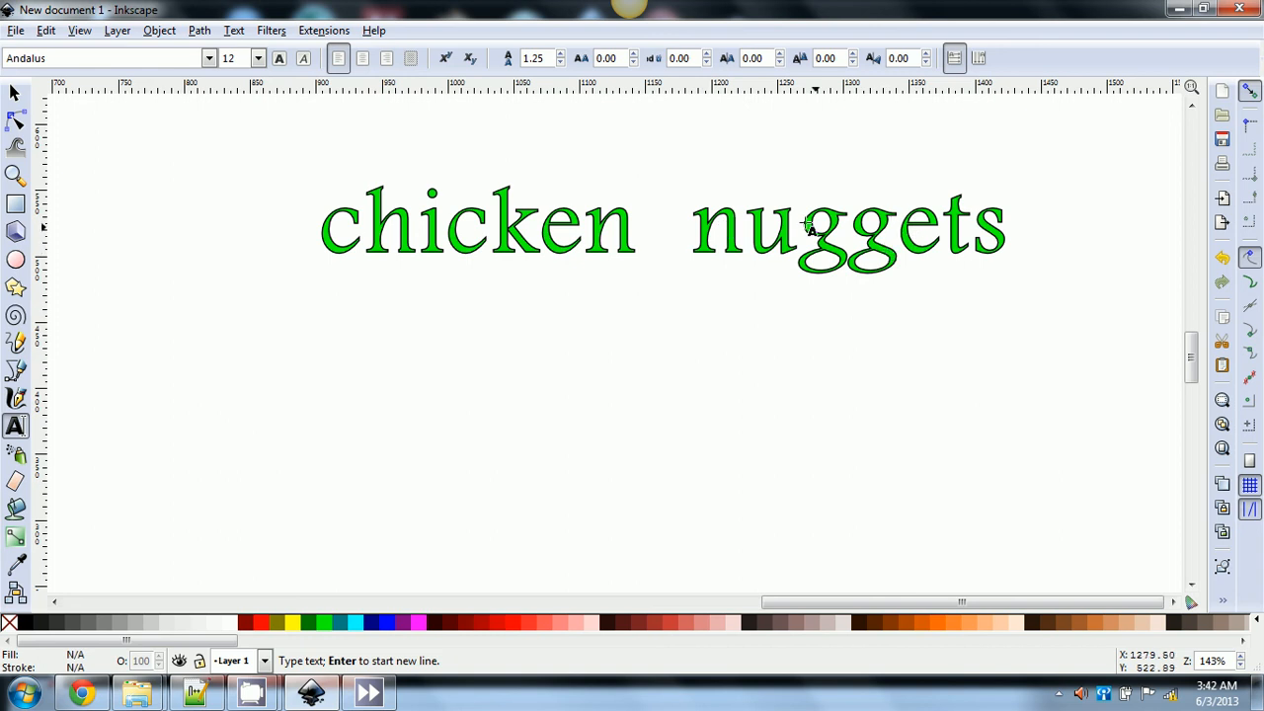
pyautogui.click(14, 93)
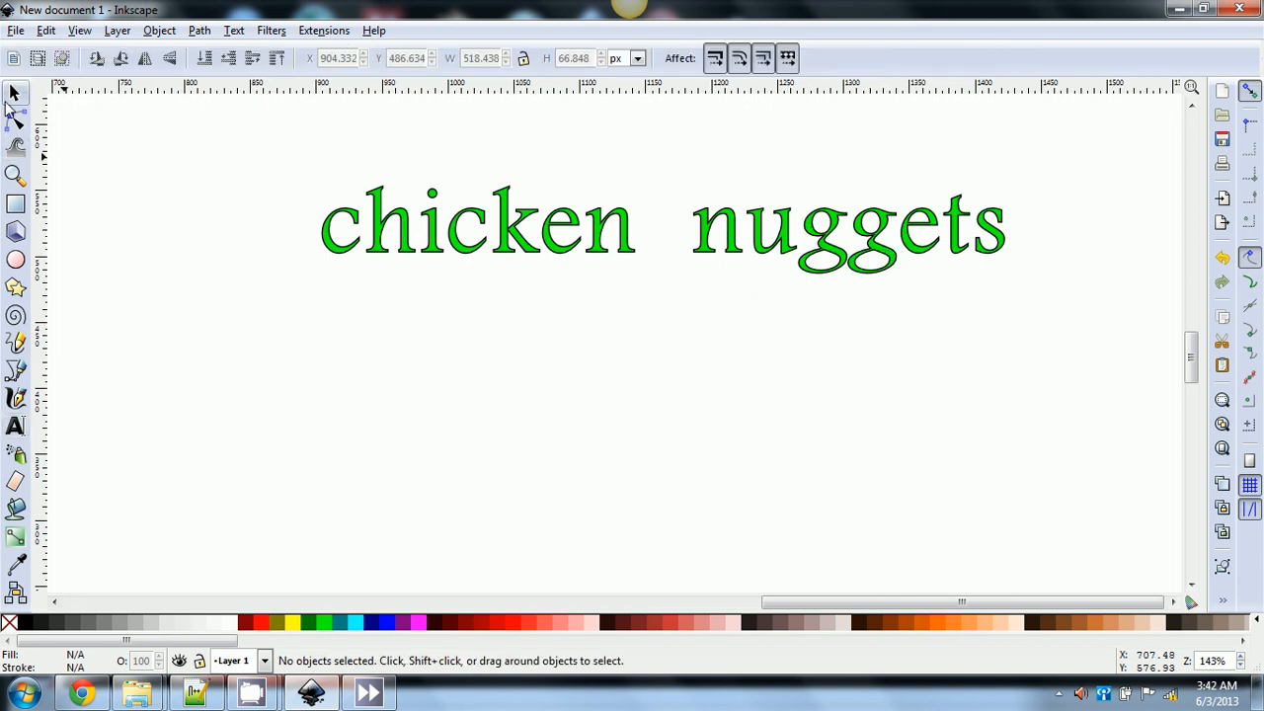
# - Select individual letters of 'chicken' and raise the i above the line
pyautogui.click(375, 244)
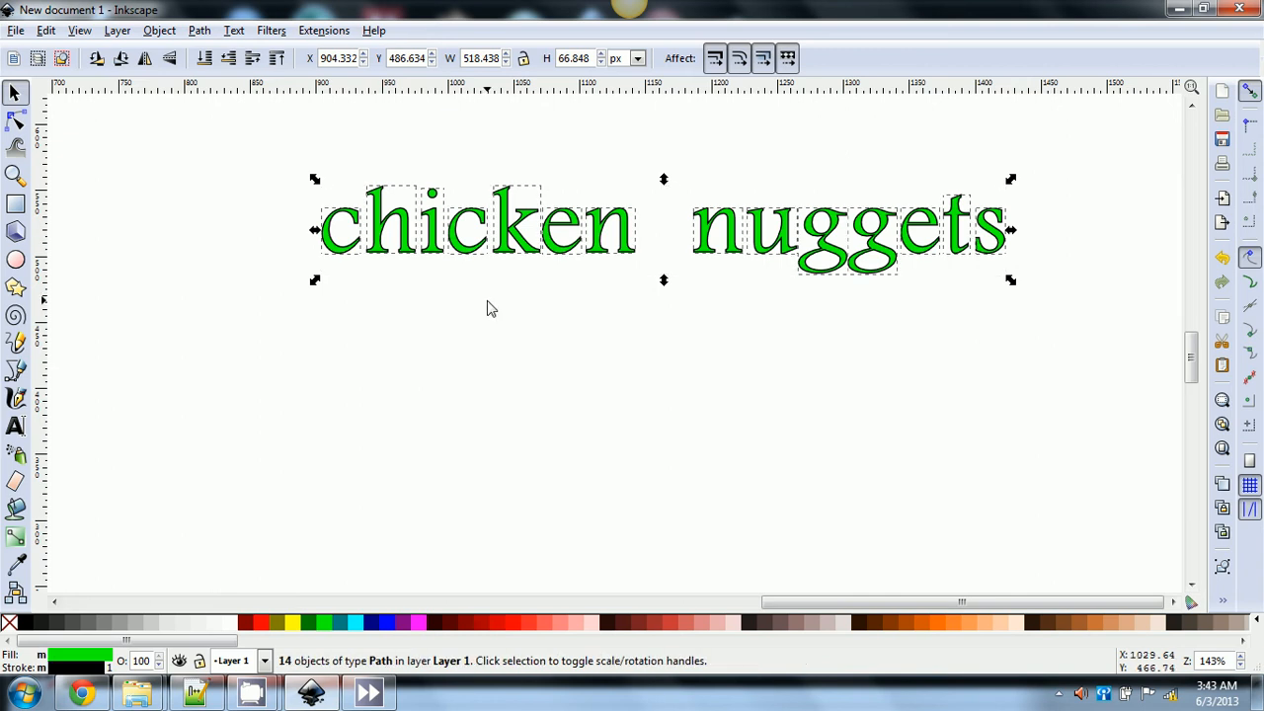
pyautogui.press('Escape')
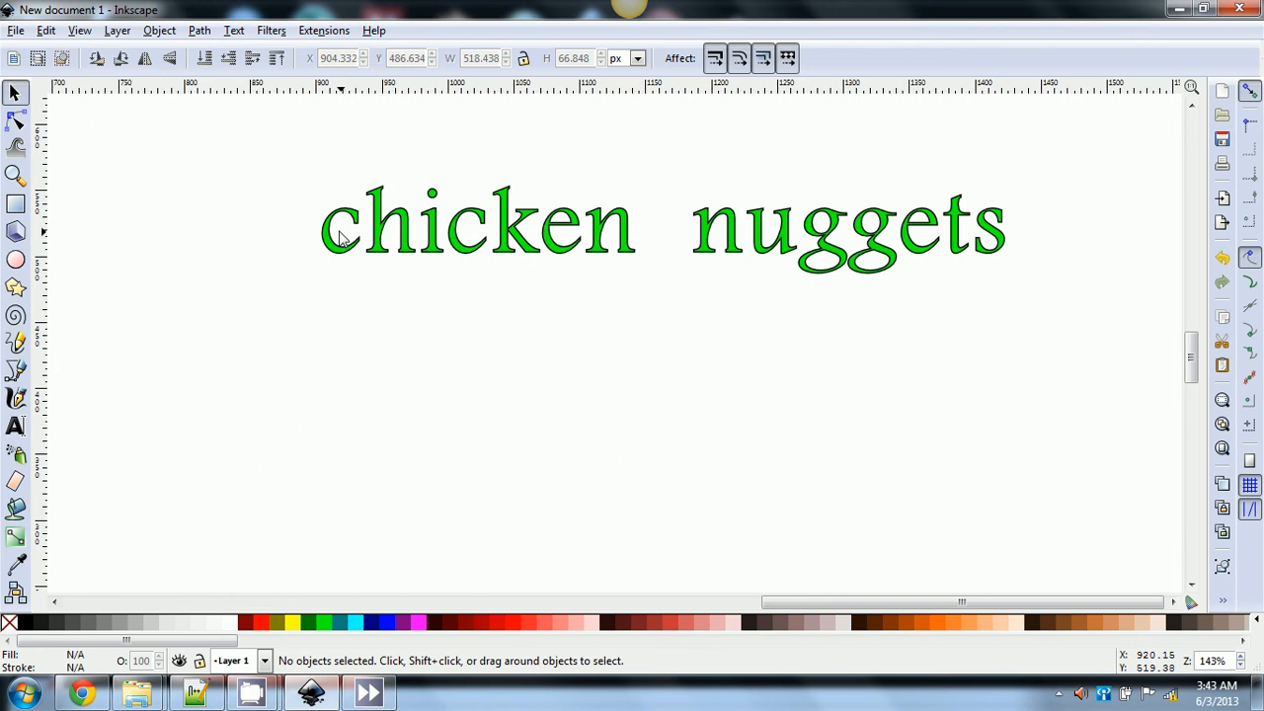
pyautogui.click(332, 237)
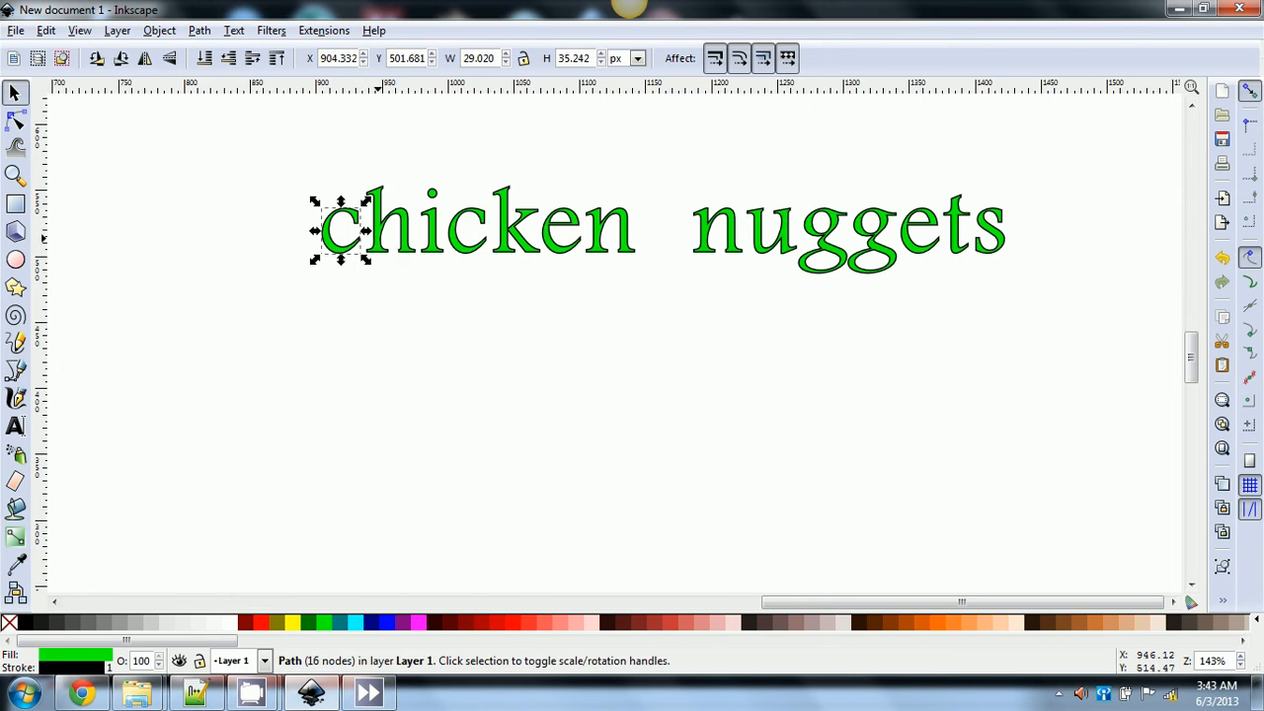
pyautogui.click(390, 237)
pyautogui.click(433, 229)
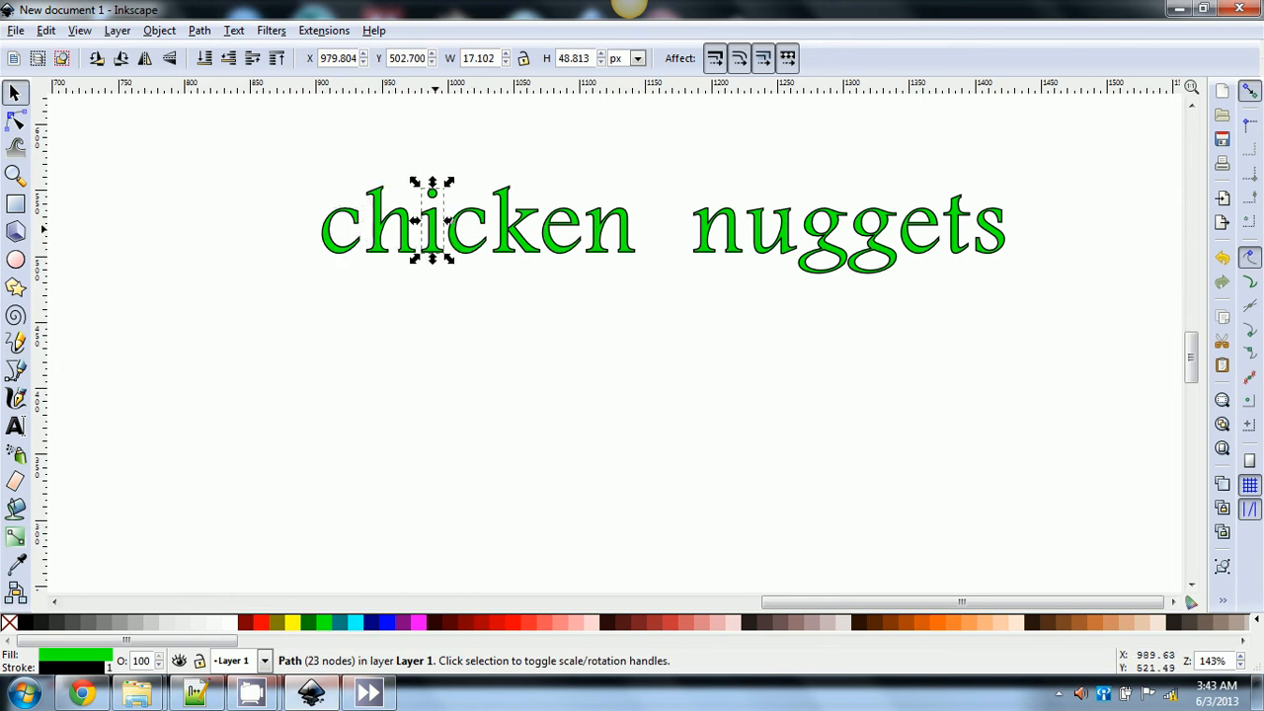
pyautogui.moveTo(441, 237); pyautogui.dragTo(440, 223)
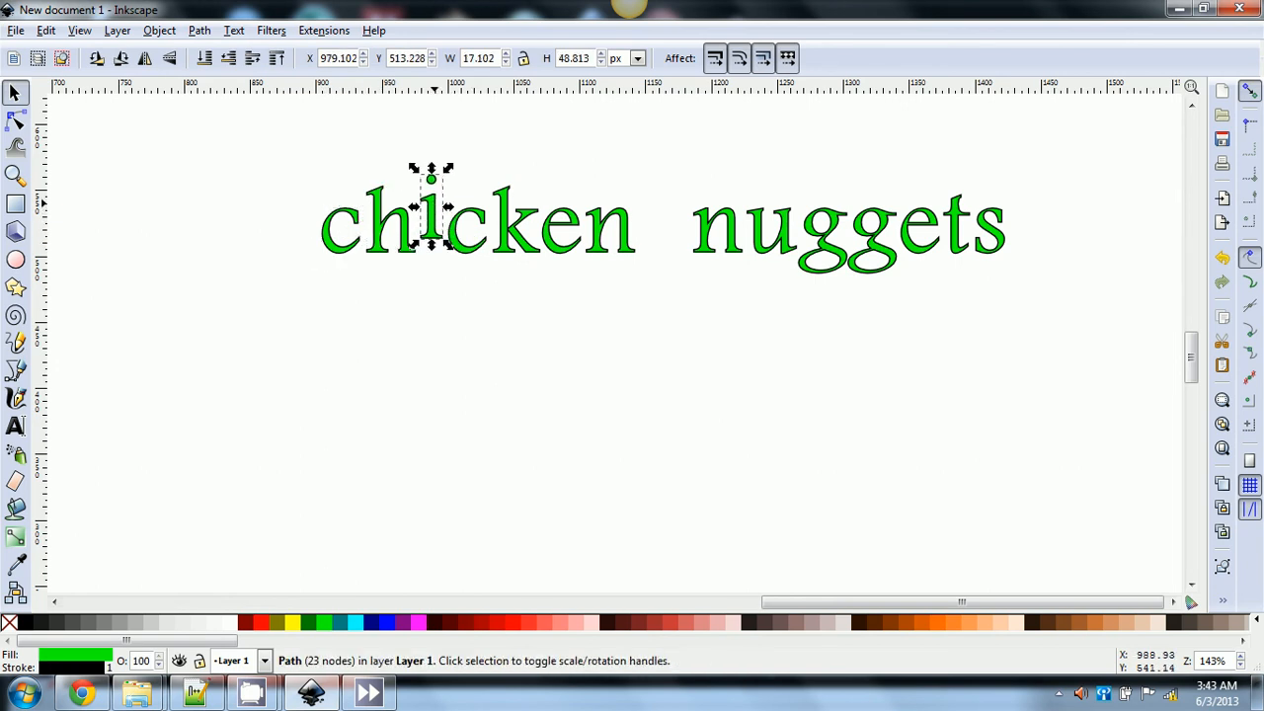
# - Drop the first c below the line, lift the k, and raise the e, nudging it left
pyautogui.click(457, 252)
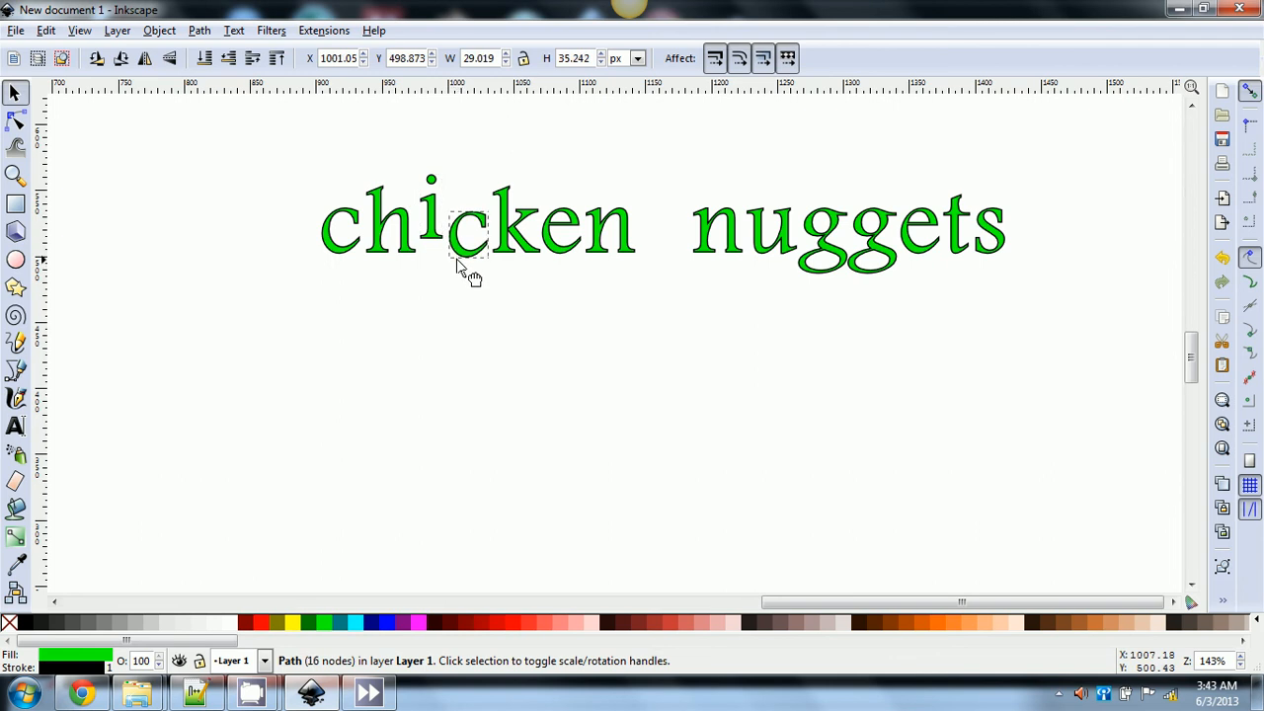
pyautogui.moveTo(347, 249); pyautogui.dragTo(348, 267)
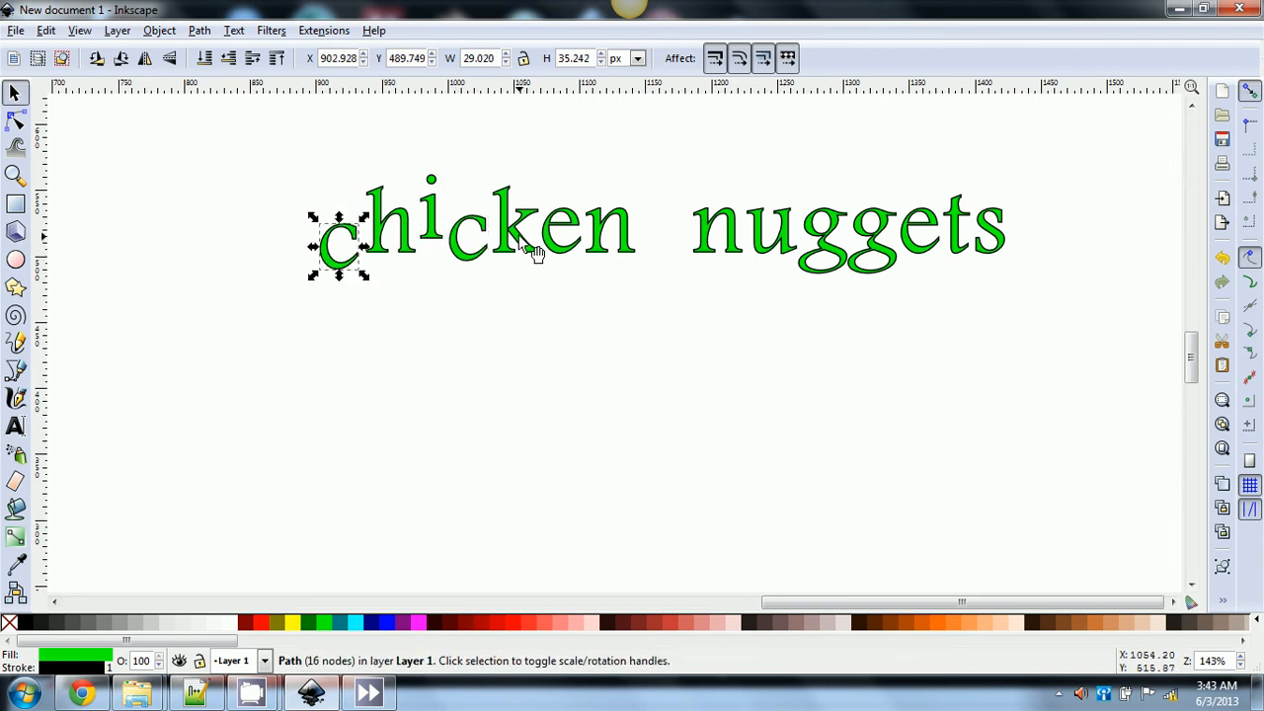
pyautogui.moveTo(523, 229); pyautogui.dragTo(525, 211)
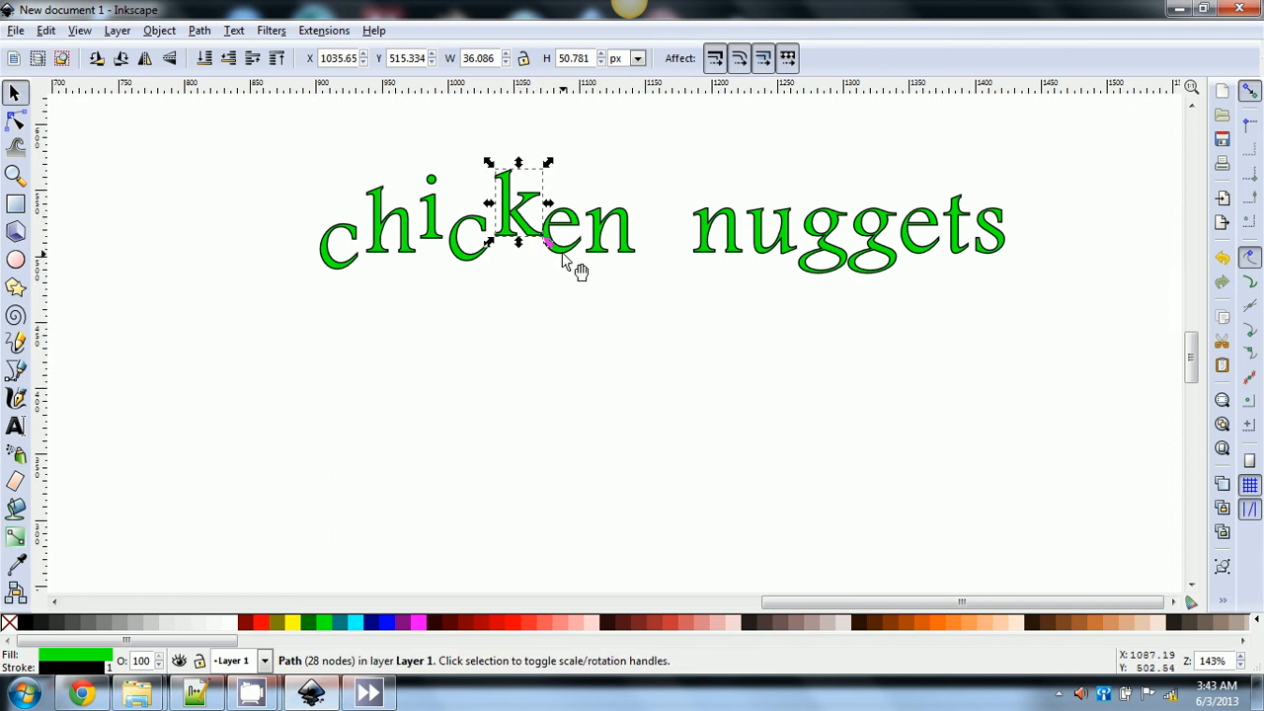
pyautogui.moveTo(578, 254); pyautogui.dragTo(587, 224)
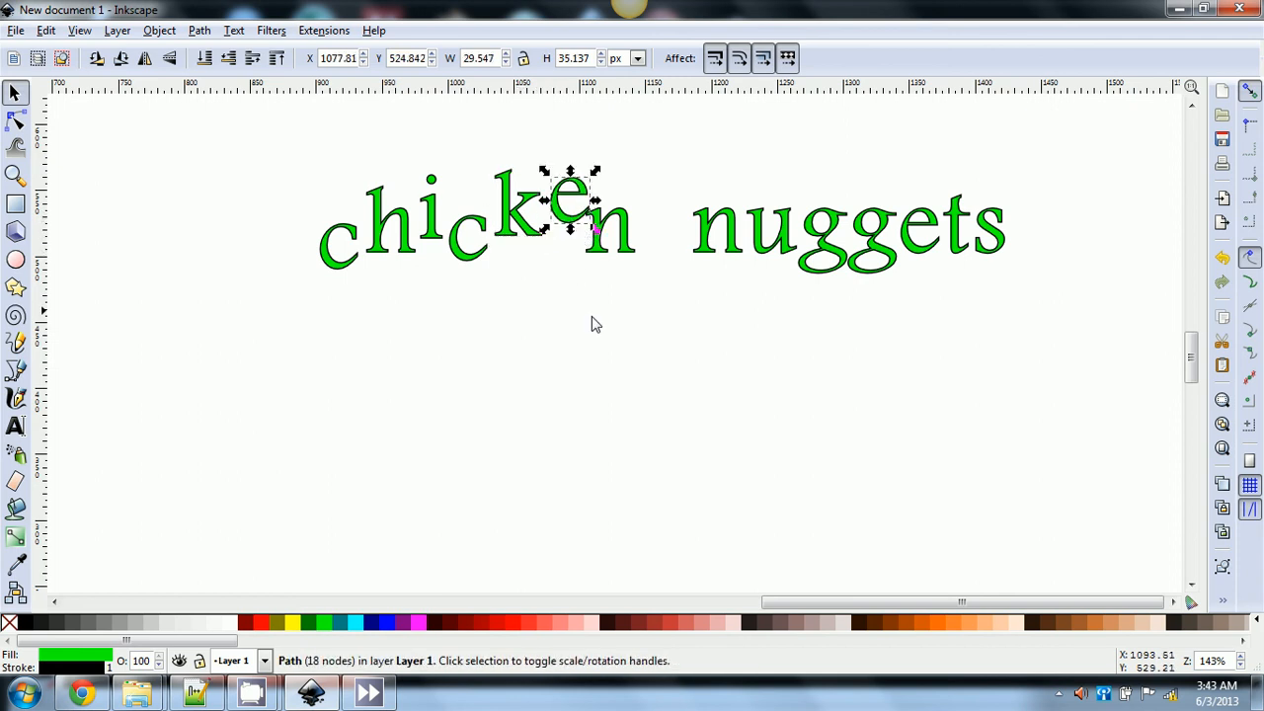
pyautogui.click(609, 319)
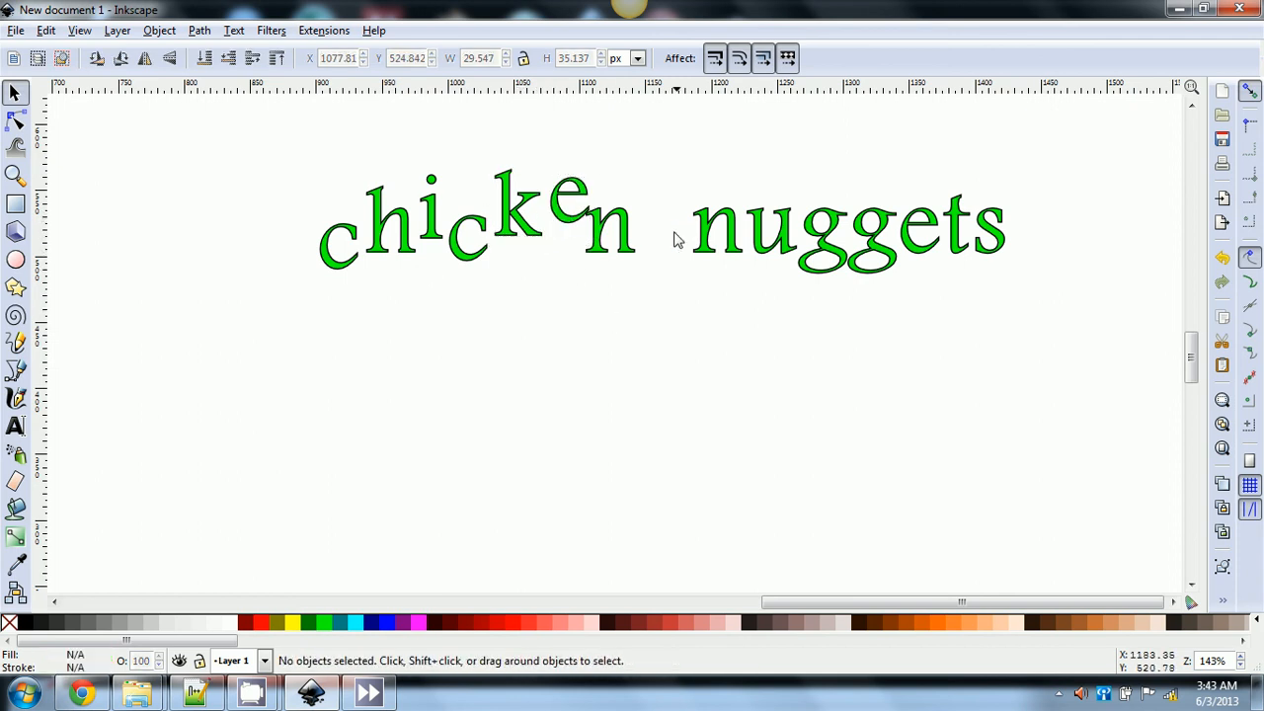
pyautogui.click(573, 223)
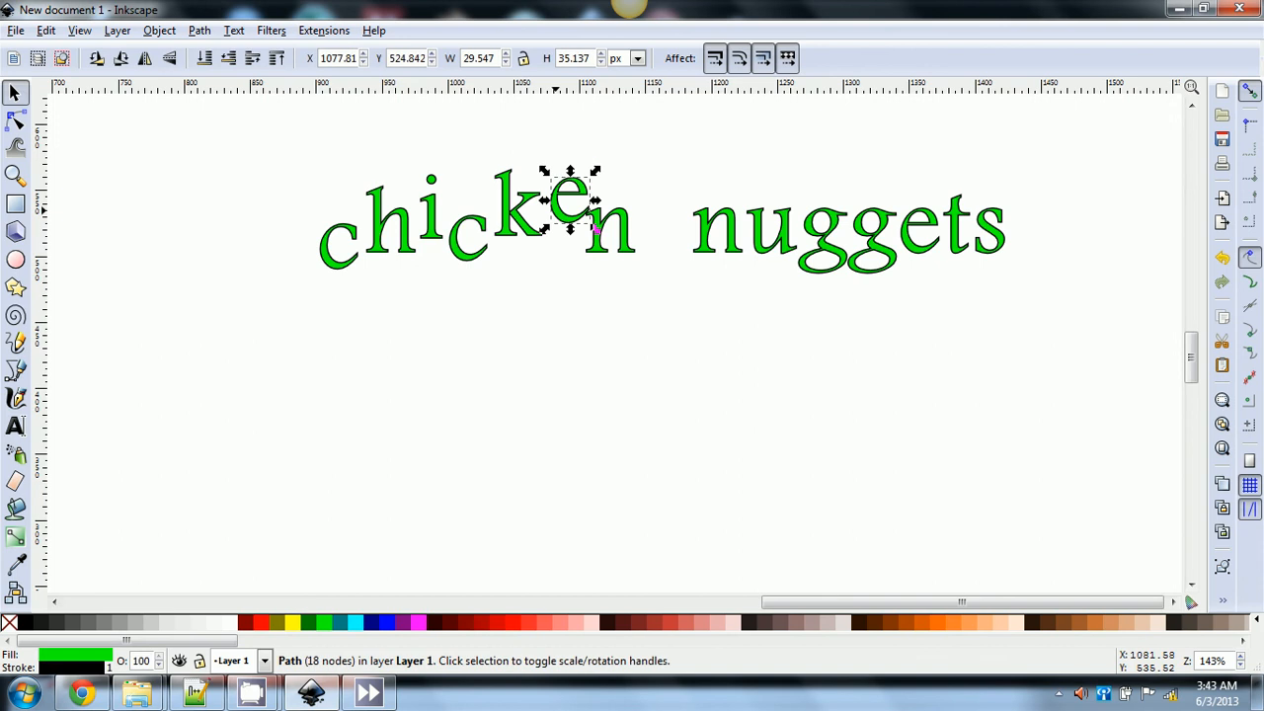
pyautogui.press('Left')
pyautogui.press('Left')
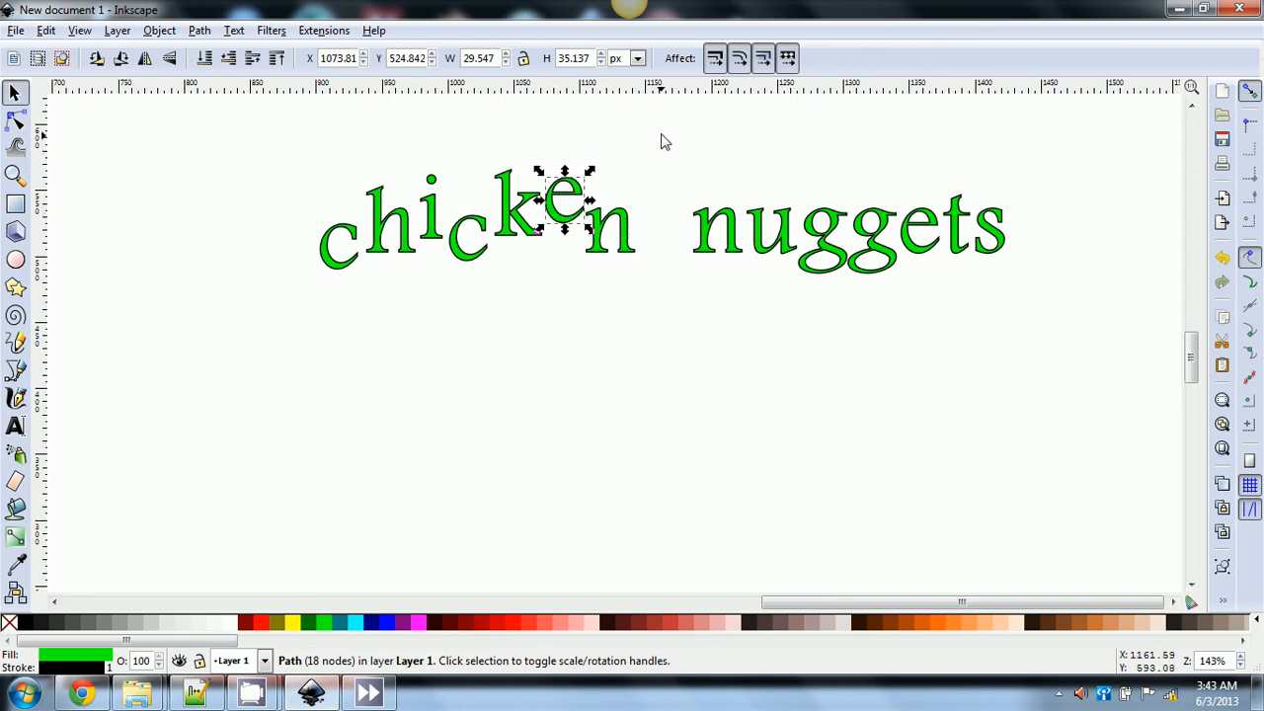
# - Move the 'nuggets' letters three nudges left to sit closer to 'chicken'
pyautogui.moveTo(661, 134); pyautogui.dragTo(679, 156)
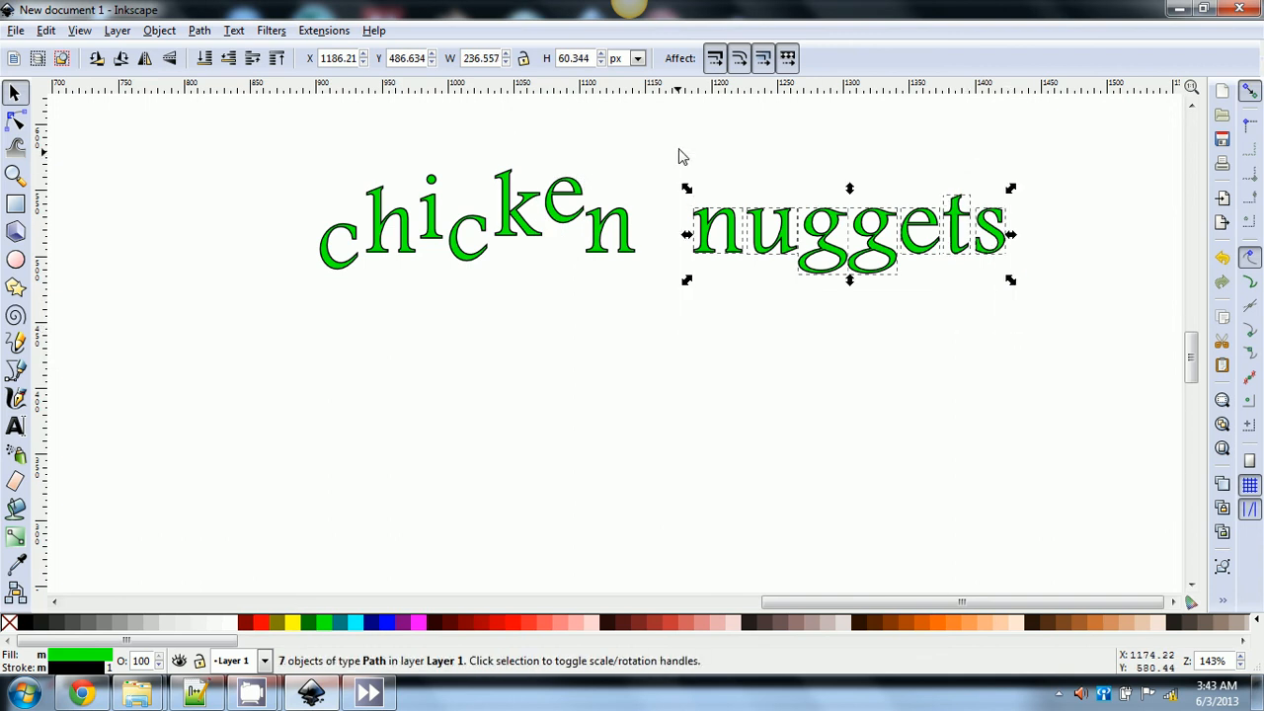
pyautogui.press('Left')
pyautogui.press('Left')
pyautogui.press('Left')
pyautogui.press('Left')
pyautogui.press('Left')
pyautogui.press('Left')
pyautogui.press('Left')
pyautogui.press('Left')
pyautogui.press('Left')
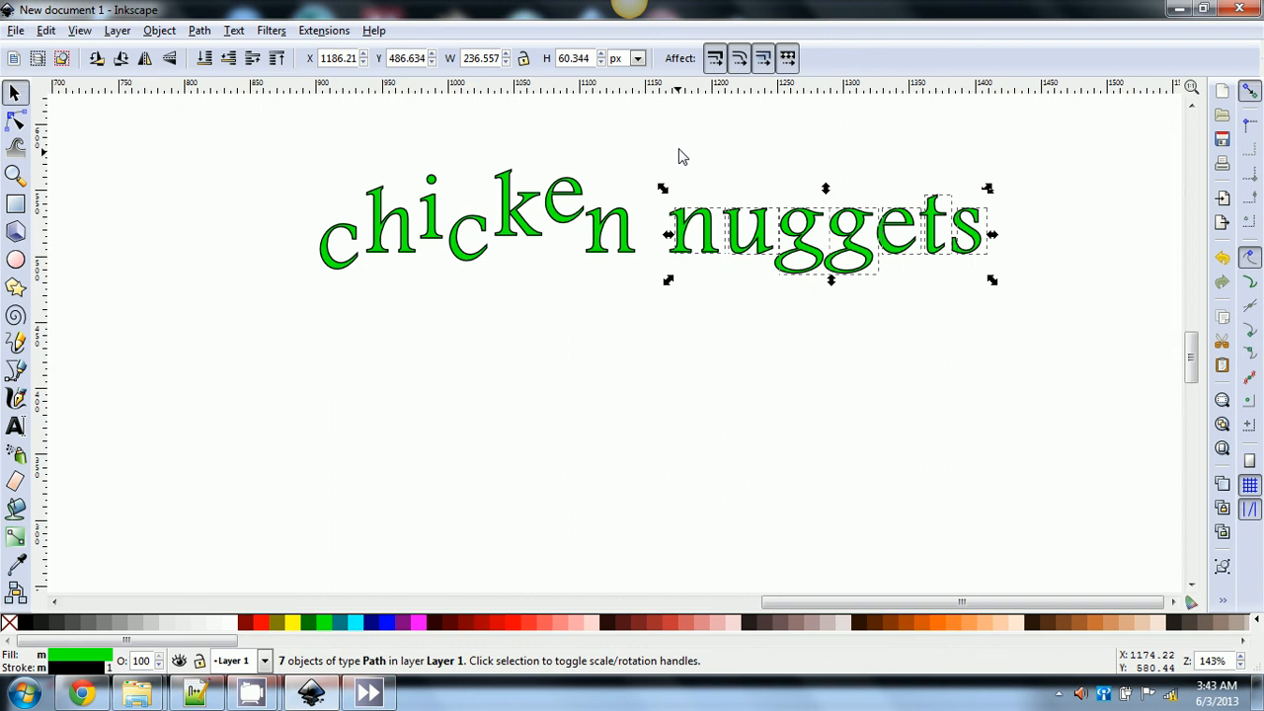
pyautogui.press('Left')
pyautogui.press('Left')
pyautogui.press('Left')
pyautogui.press('Left')
pyautogui.press('Left')
pyautogui.press('Left')
pyautogui.press('Left')
pyautogui.press('Left')
pyautogui.press('Left')
pyautogui.press('Left')
pyautogui.press('Left')
pyautogui.press('Left')
pyautogui.press('Left')
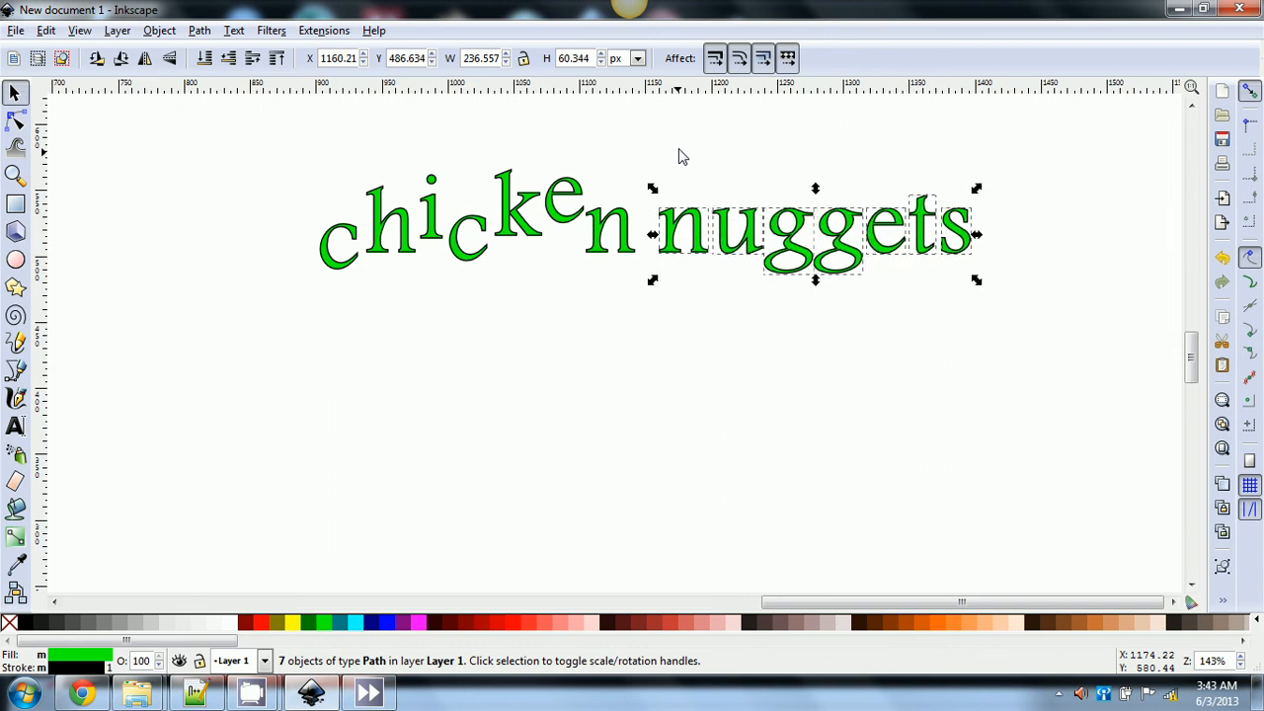
pyautogui.press('Left')
pyautogui.press('Left')
pyautogui.press('Left')
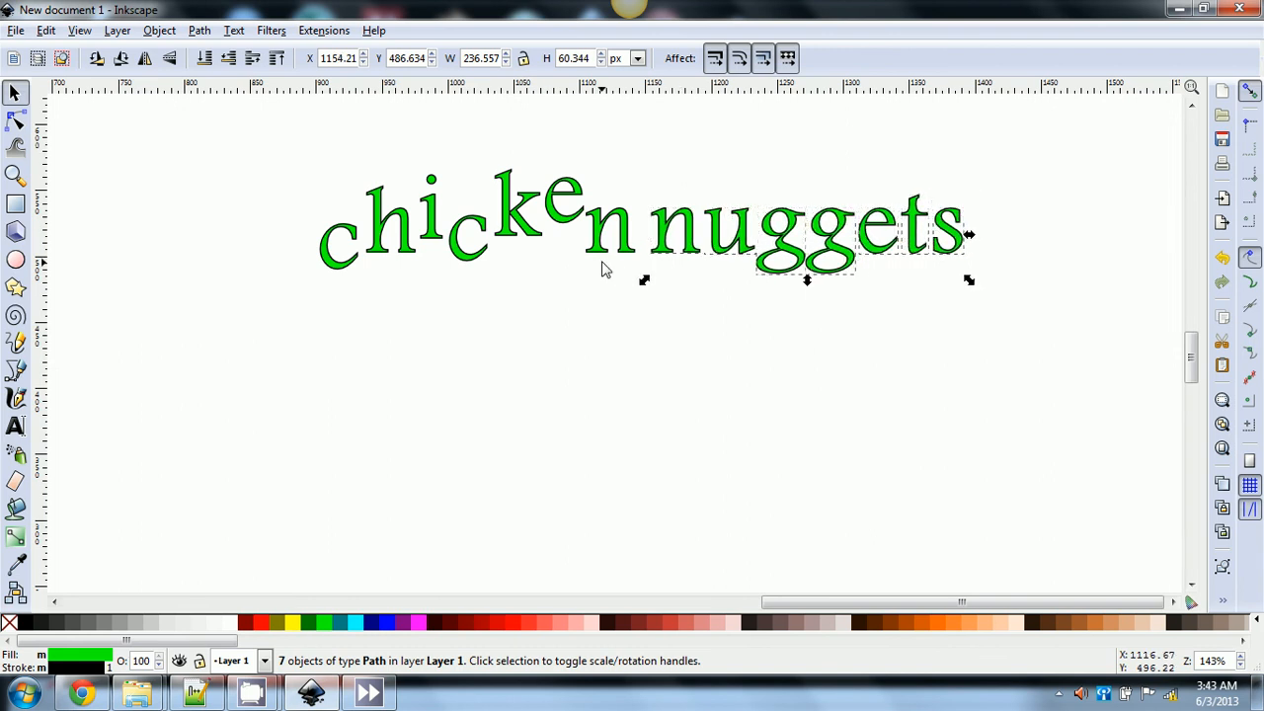
pyautogui.press('Escape')
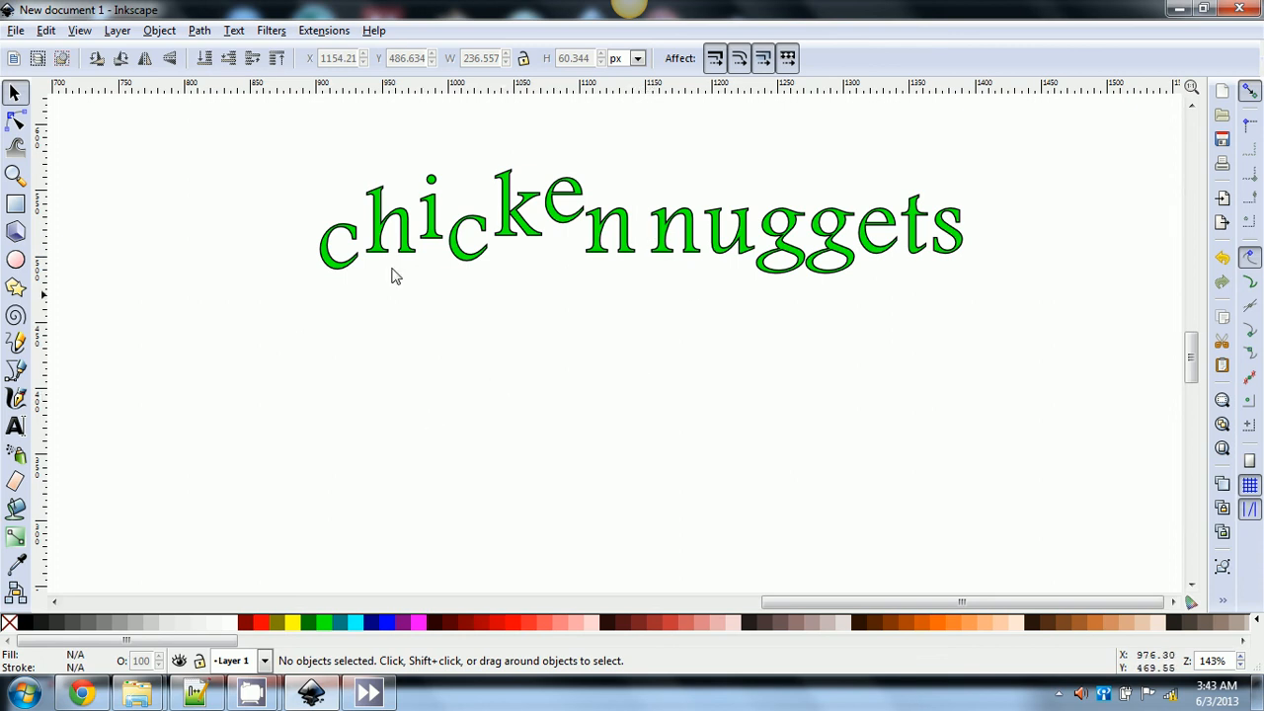
# - Group all the letter objects and try Text > Convert to Text
pyautogui.hotkey('ctrl', 'a')
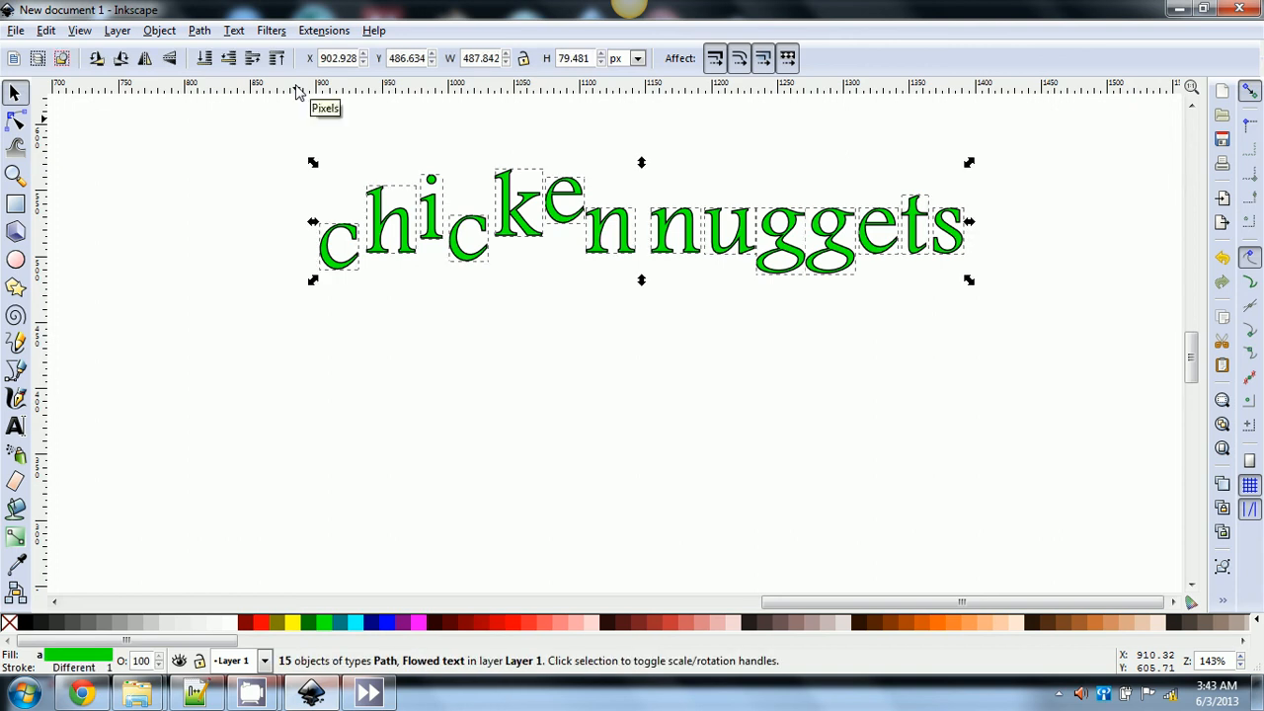
pyautogui.hotkey('ctrl', 'g')
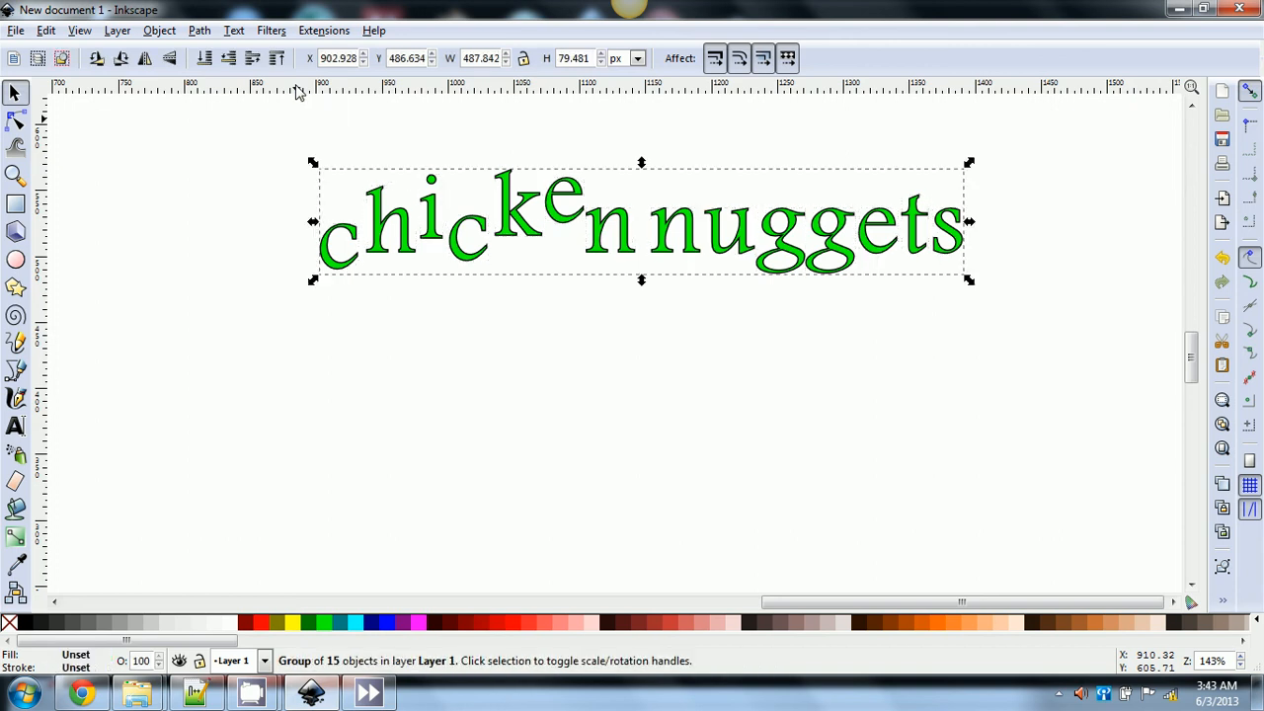
pyautogui.click(235, 30)
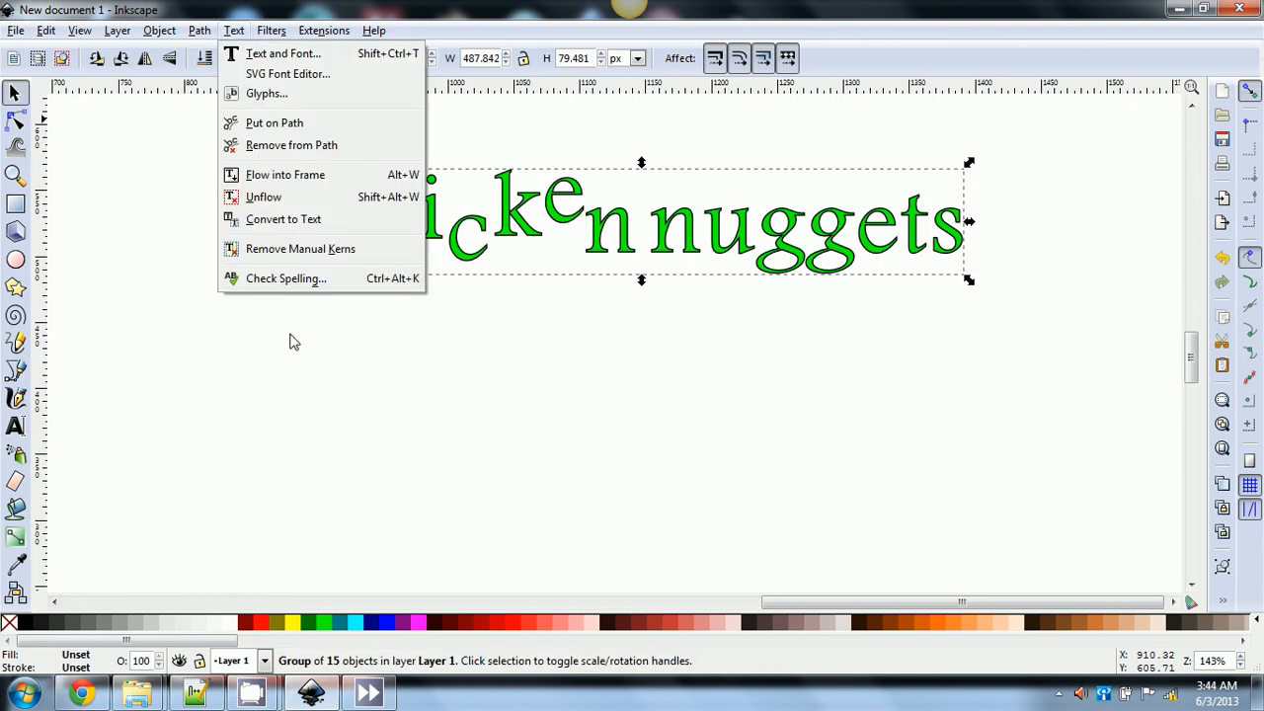
pyautogui.click(252, 219)
# - Check the lettering with the Text tool, return to the Selector, and reopen the Text menu
pyautogui.click(15, 426)
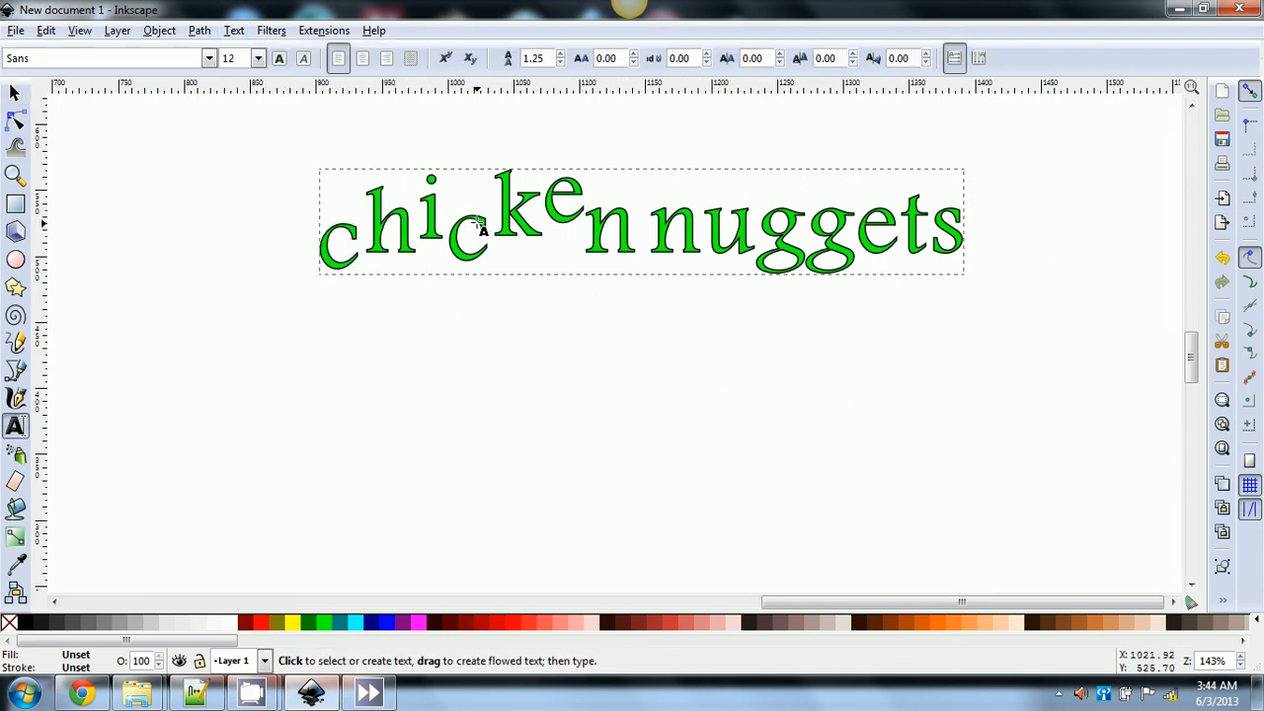
pyautogui.click(477, 275)
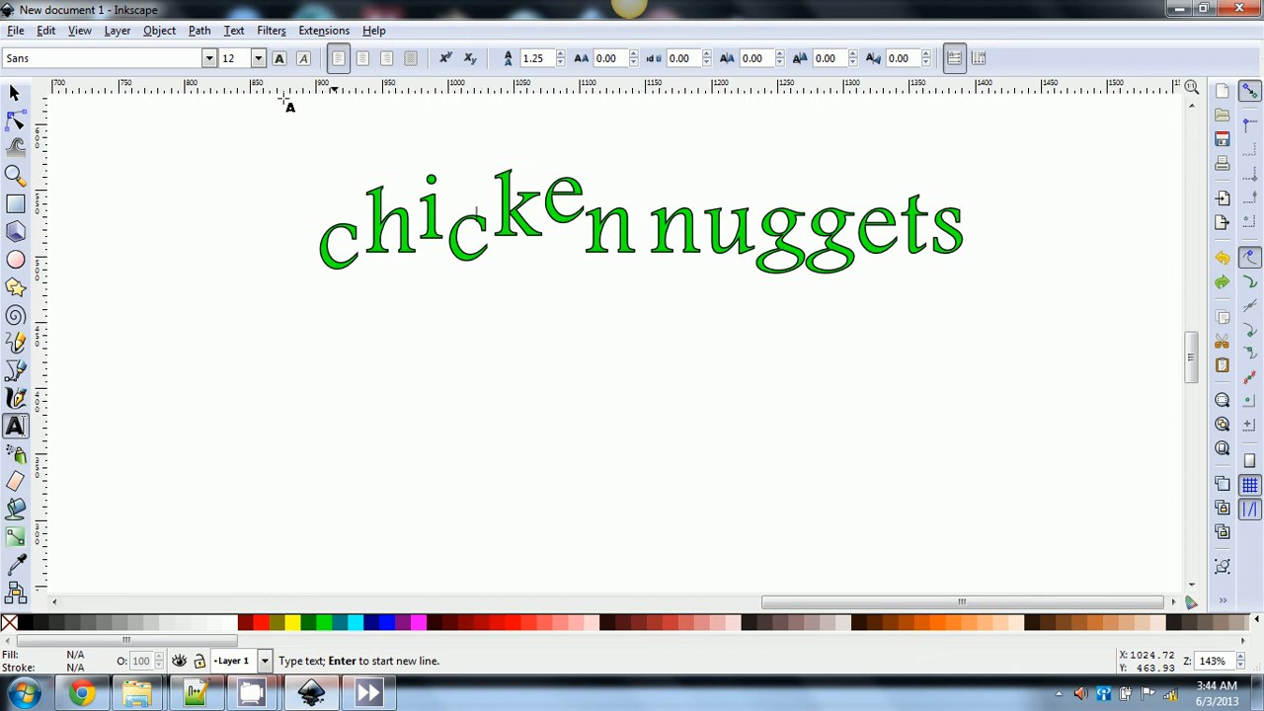
pyautogui.click(14, 92)
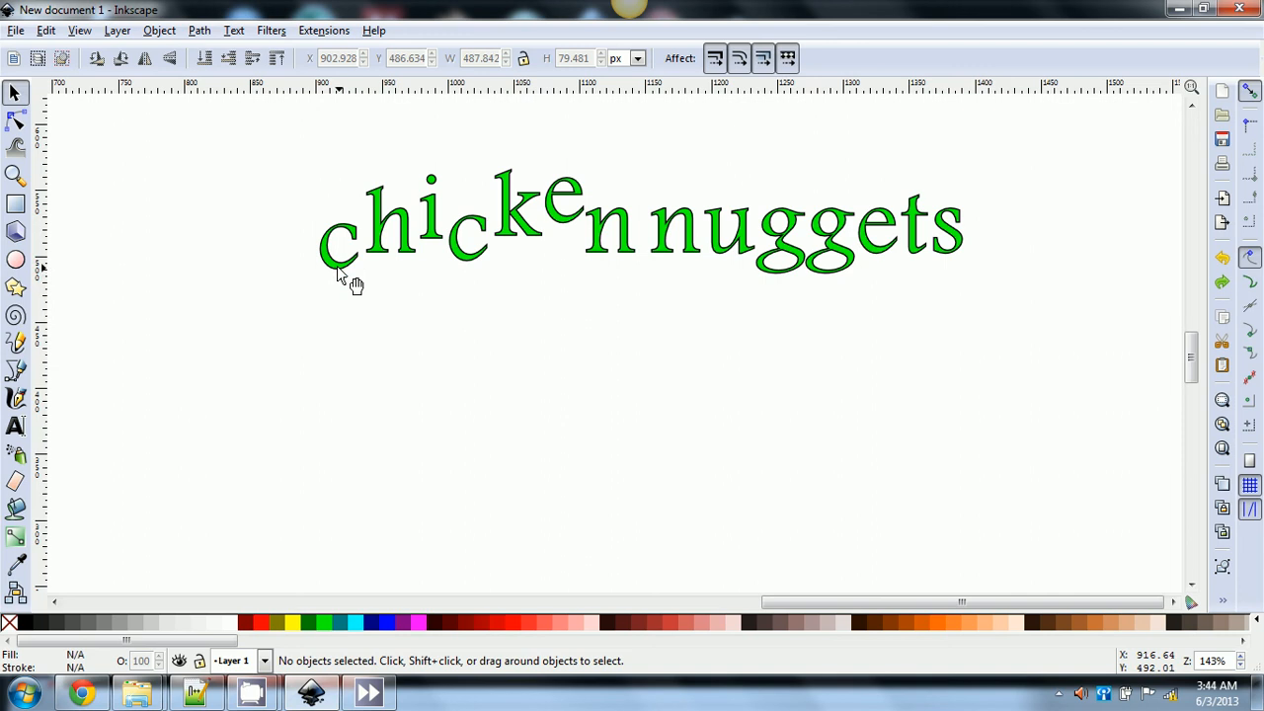
pyautogui.click(239, 33)
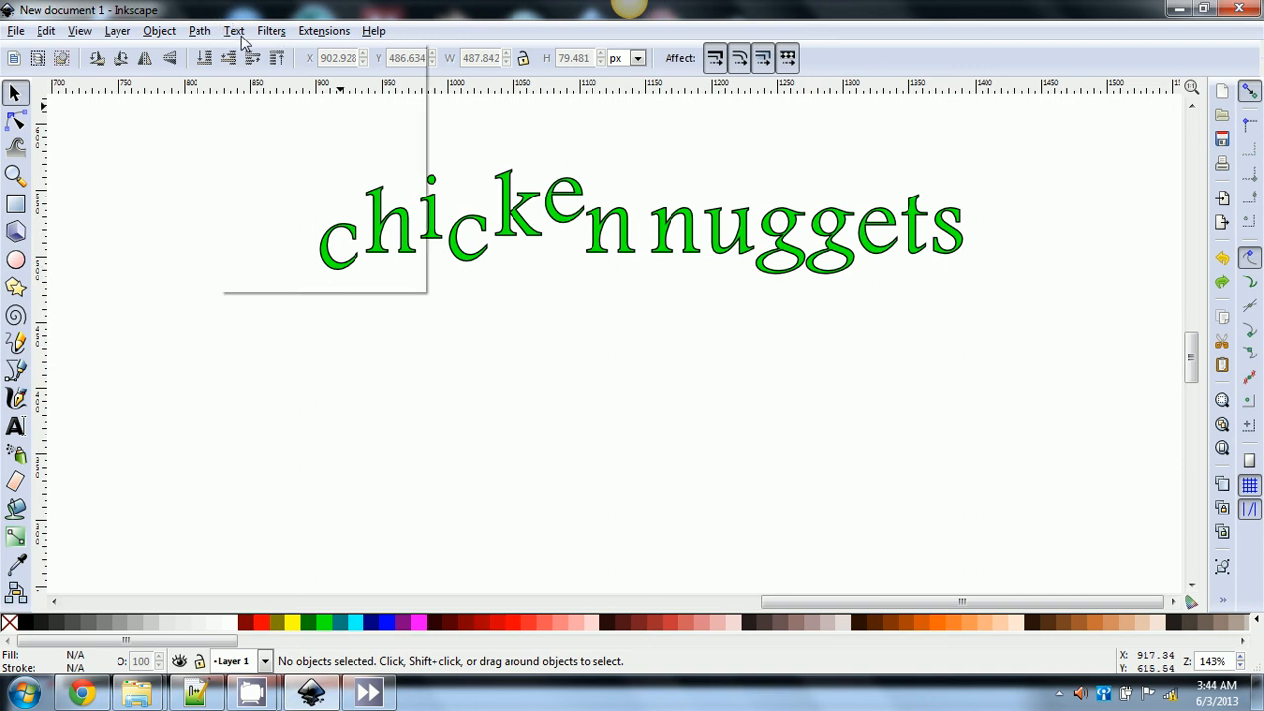
# - Close the Text menu by clicking an empty canvas area
pyautogui.click(162, 205)
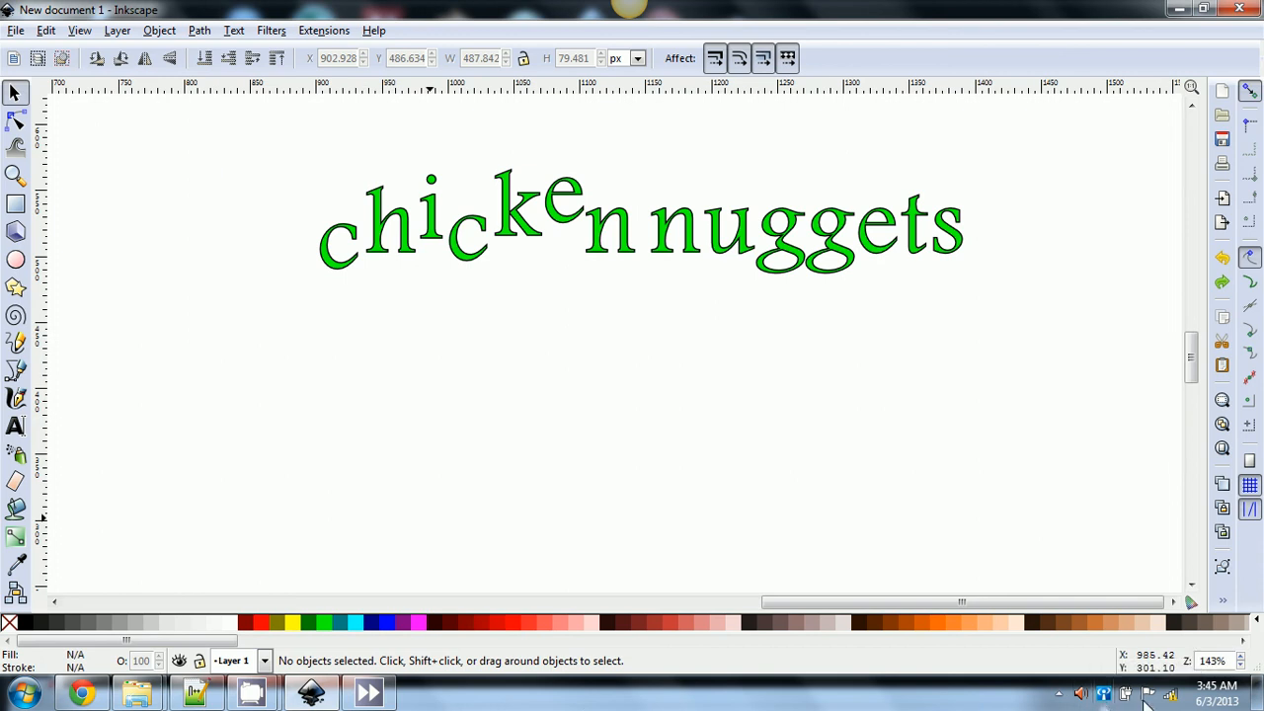
# - Show the hidden tray icons and bring up the CamStudio recorder controls
pyautogui.click(1058, 695)
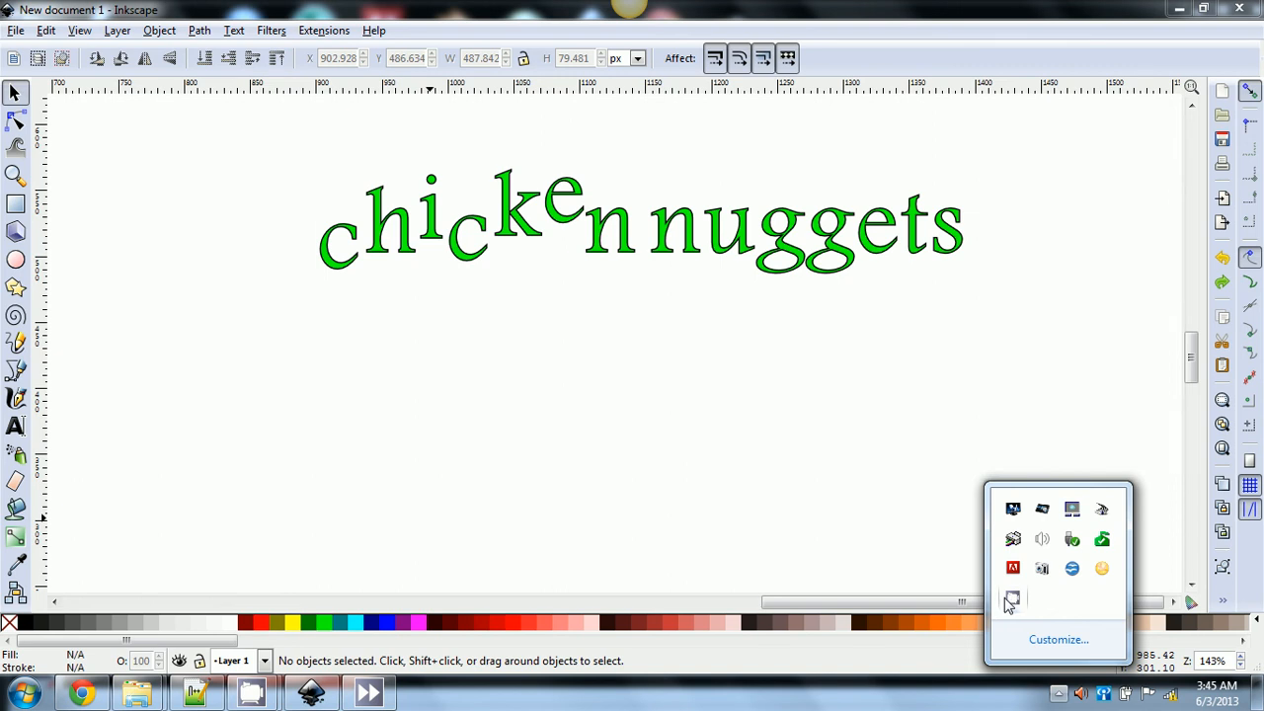
pyautogui.rightClick(1020, 604)
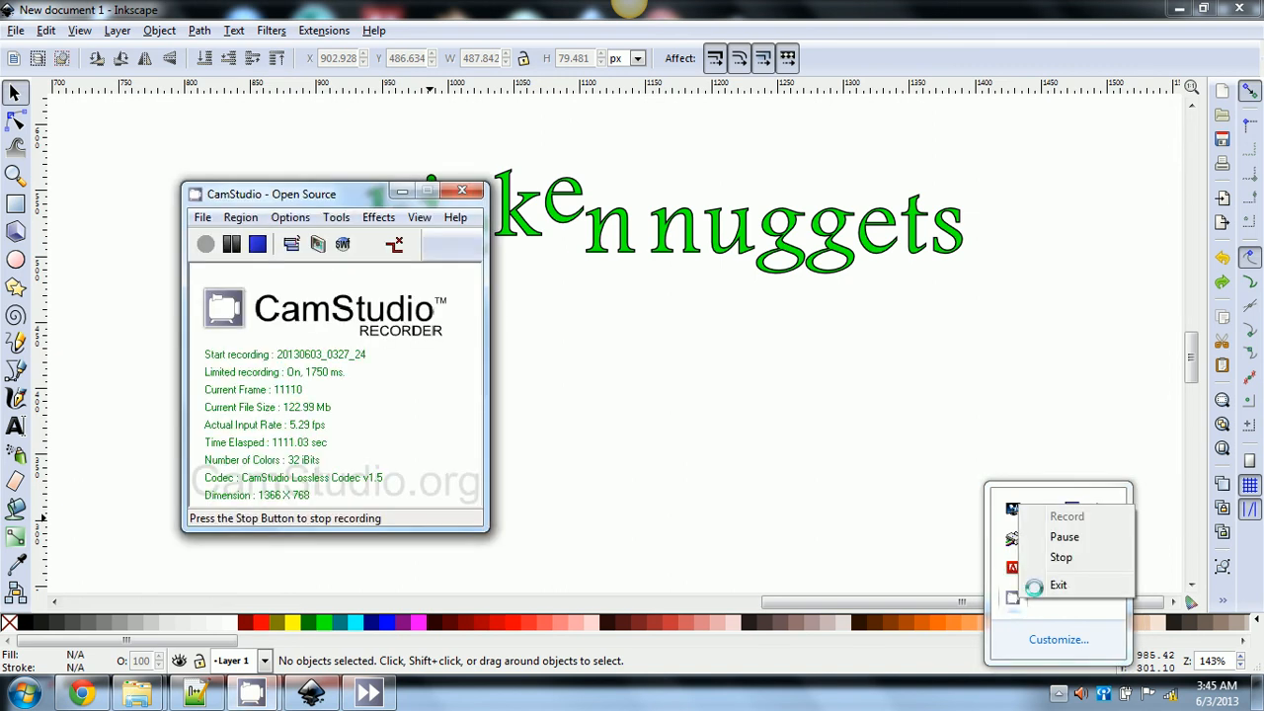